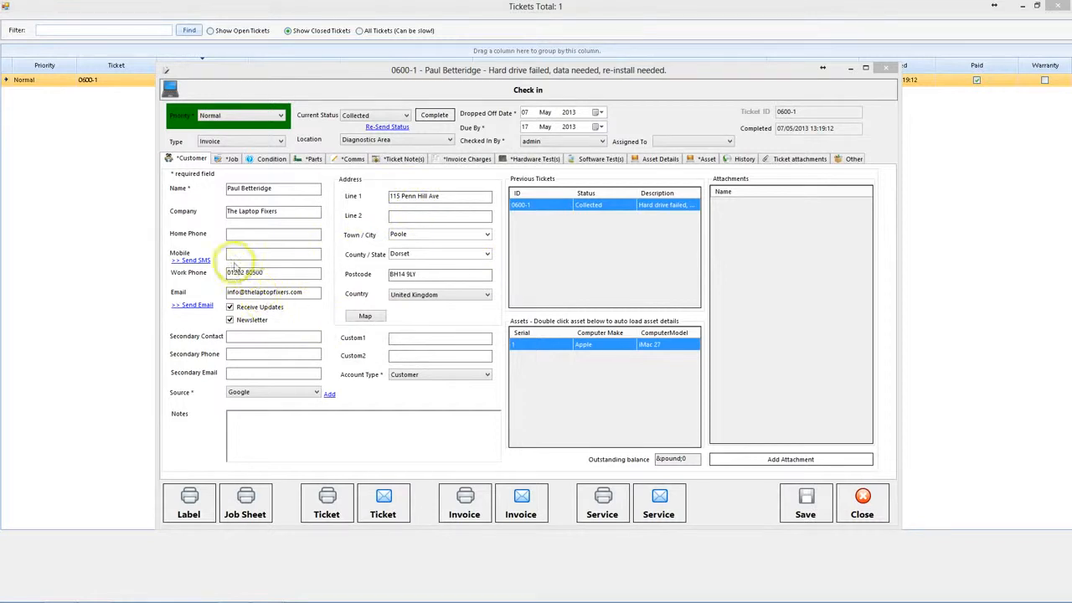
# - Review the closed ticket's customer contact details, company field, registered asset and the job's fault notes
pyautogui.click(245, 255)
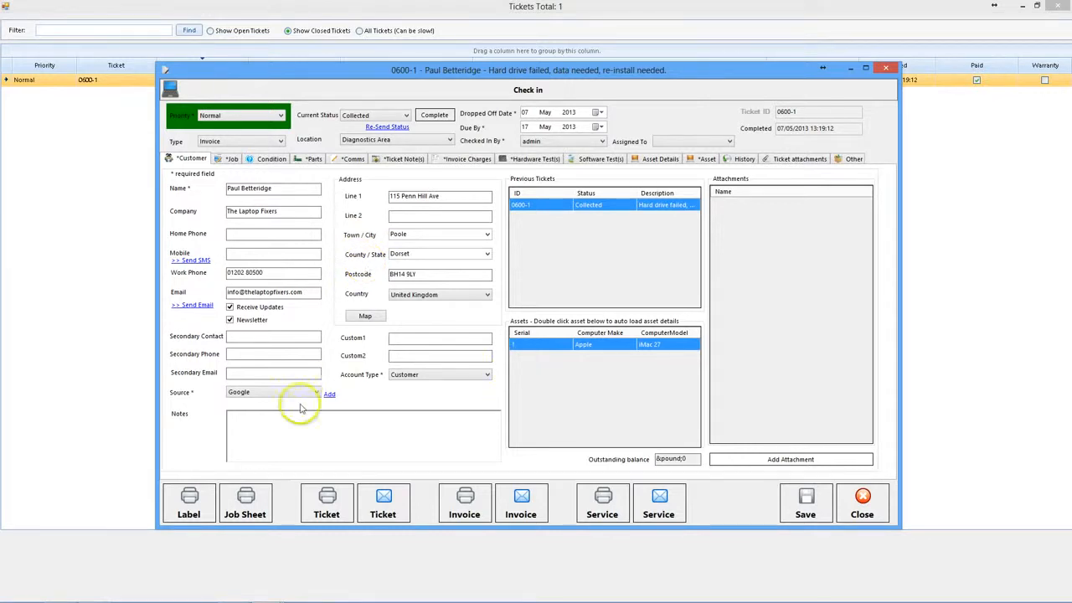
pyautogui.click(417, 413)
pyautogui.click(227, 160)
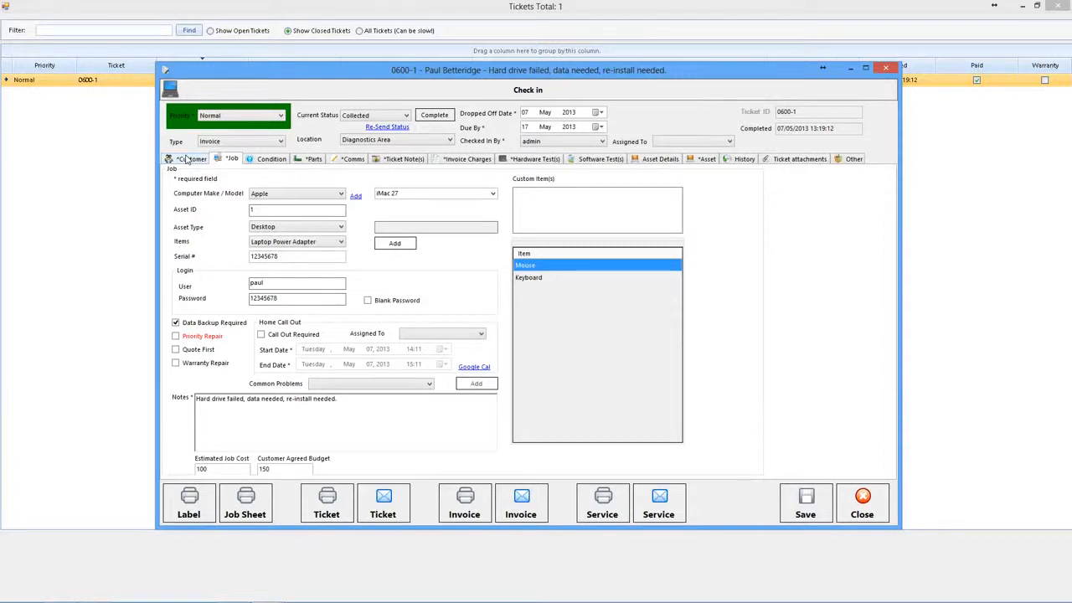
pyautogui.click(188, 159)
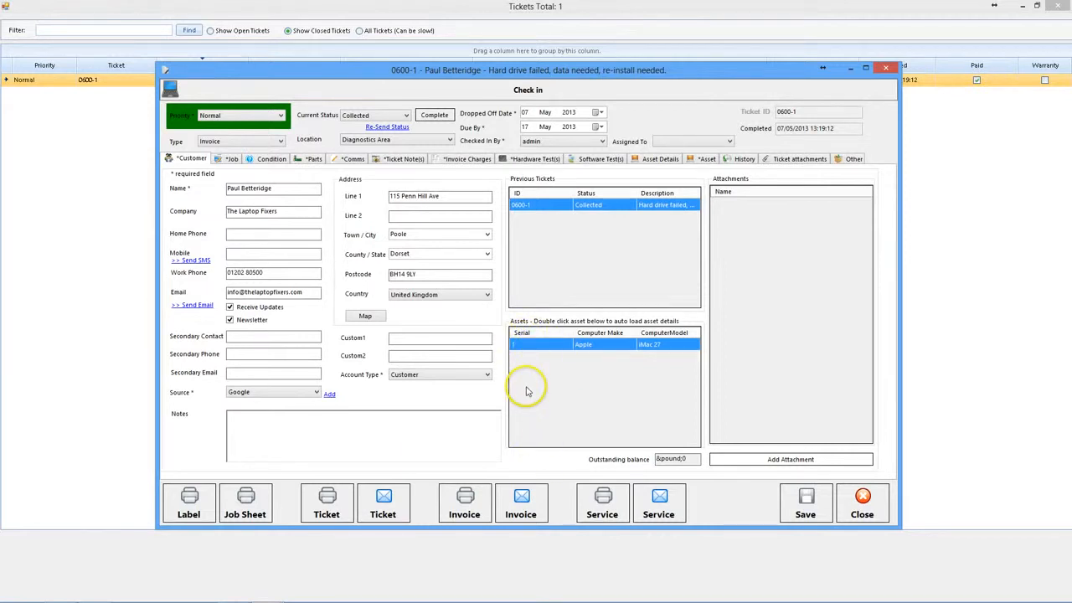
pyautogui.click(275, 187)
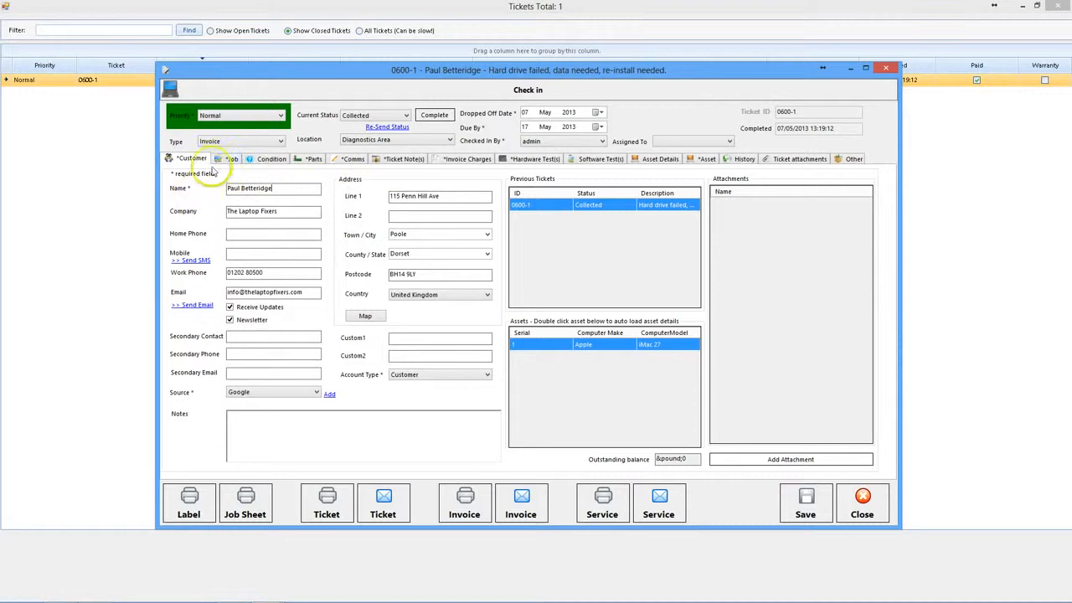
pyautogui.press('BackSpace')
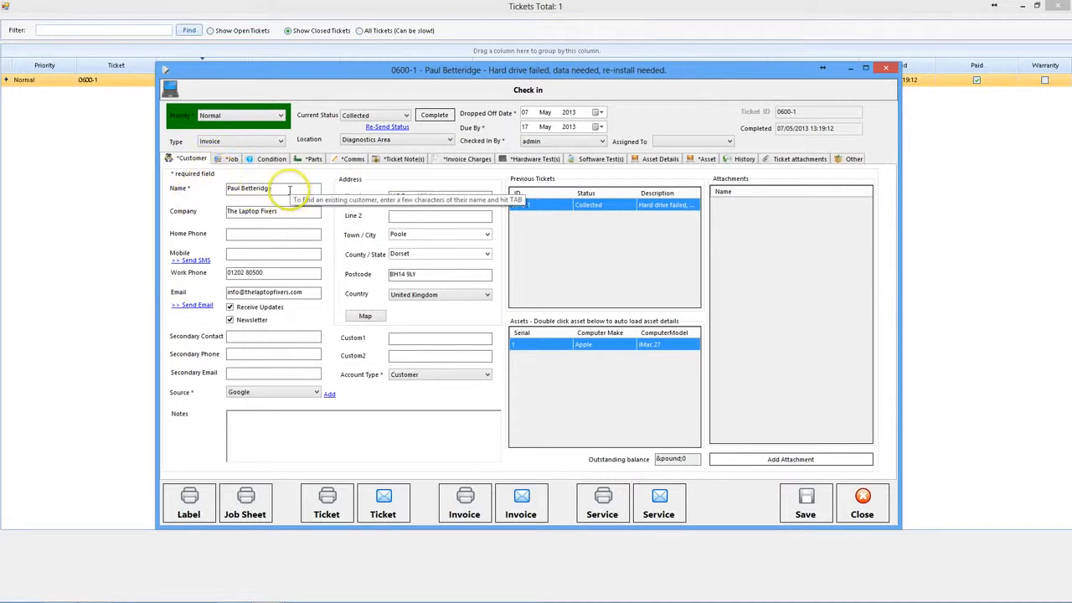
pyautogui.write('e')
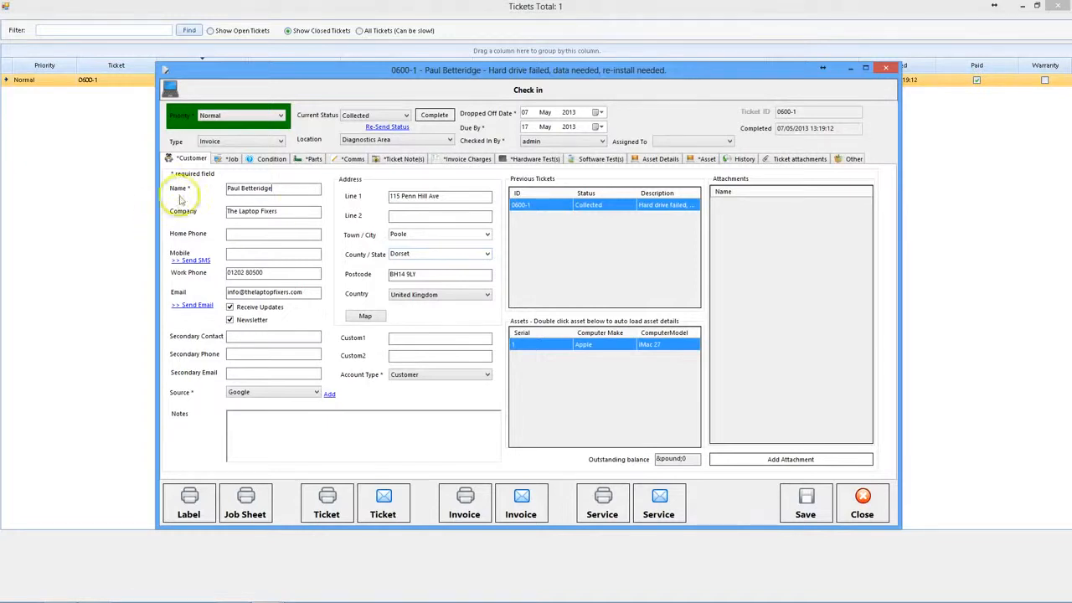
pyautogui.moveTo(282, 211); pyautogui.dragTo(170, 210)
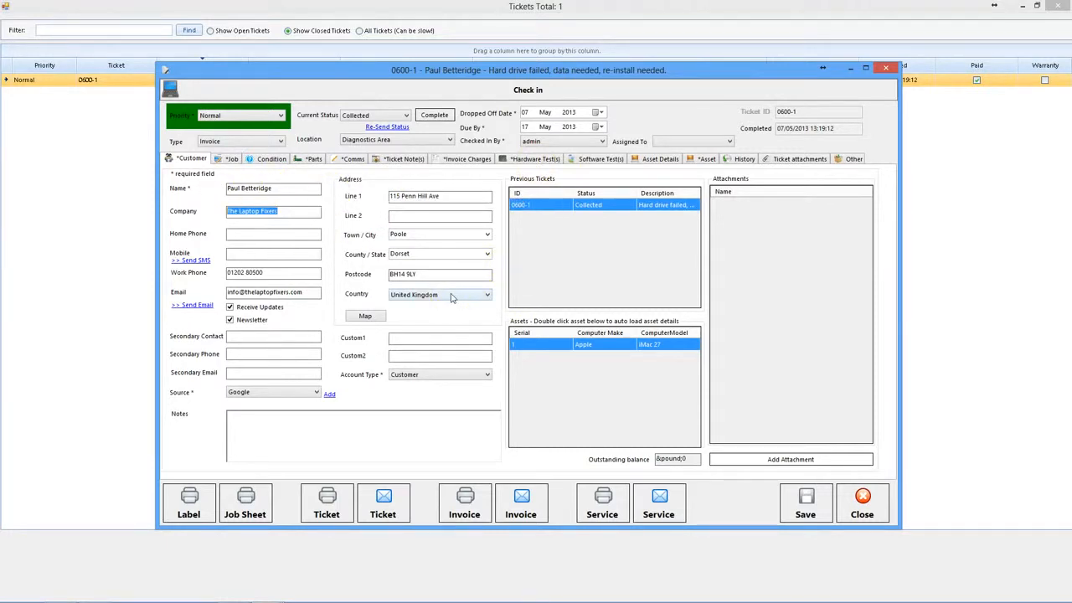
pyautogui.click(232, 160)
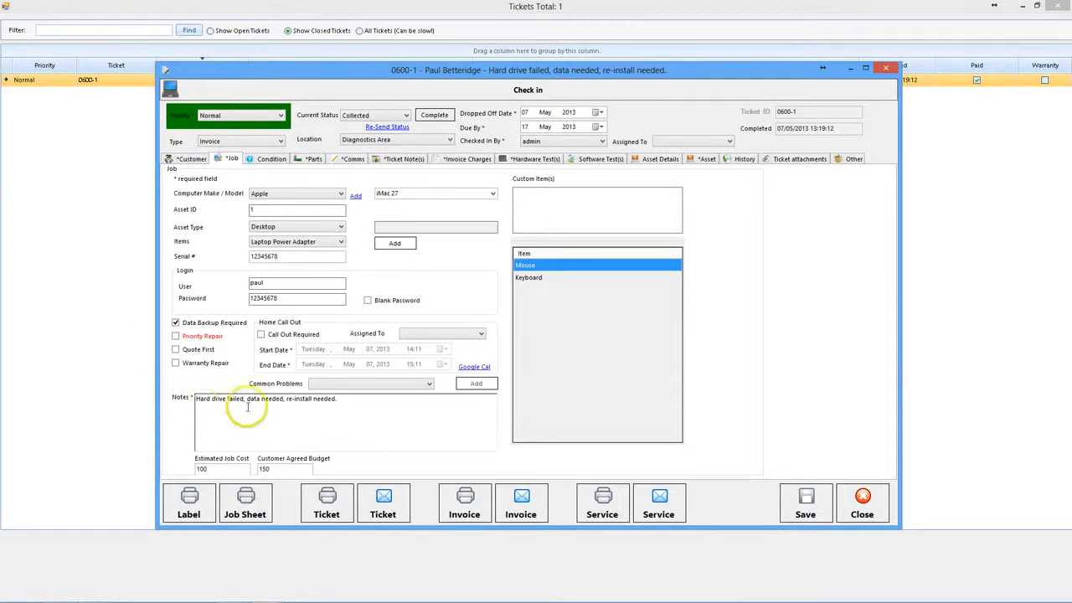
pyautogui.moveTo(362, 403); pyautogui.dragTo(177, 379)
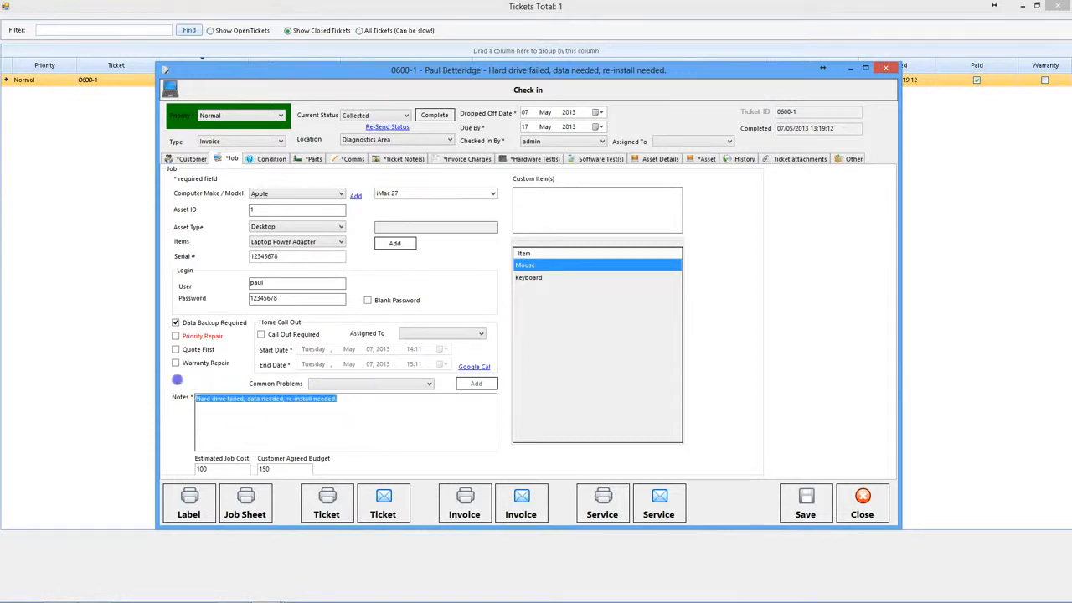
pyautogui.click(186, 159)
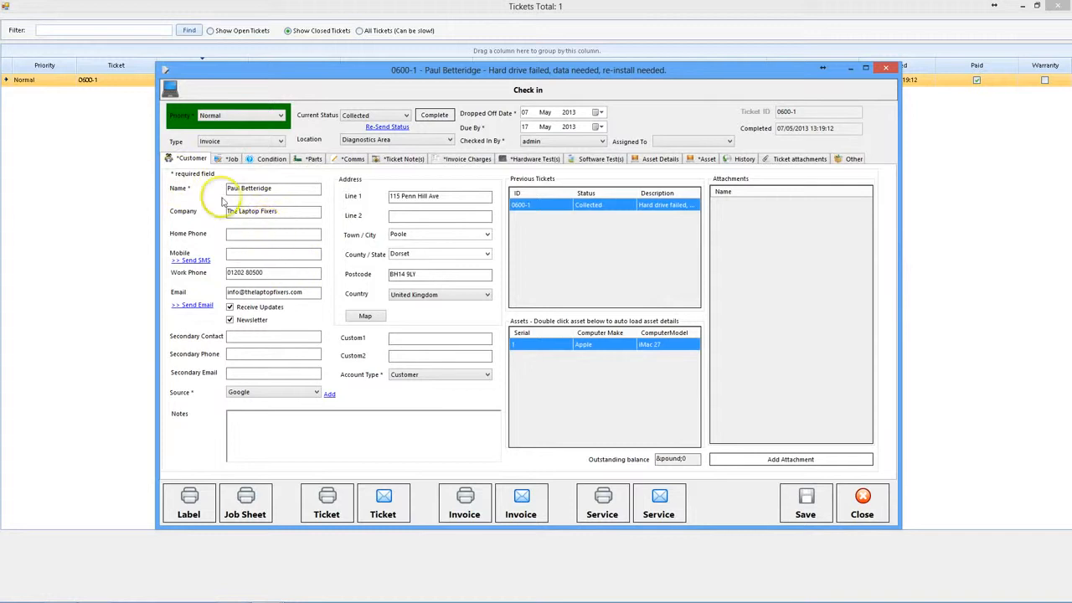
# - Examine the job's computer details: the available makes, the model, the asset ID and the asset type choices
pyautogui.click(241, 155)
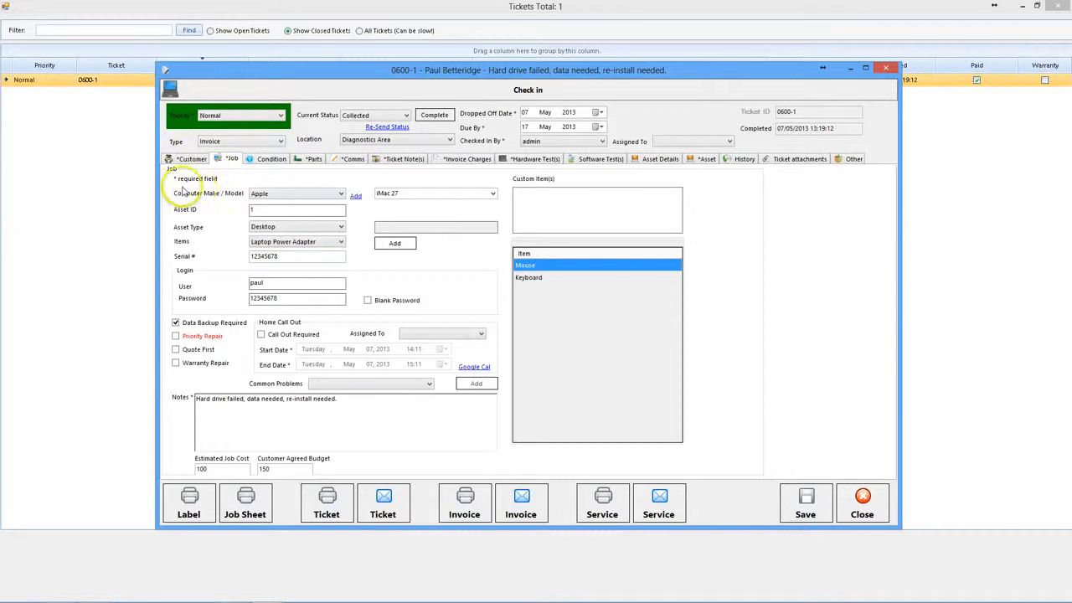
pyautogui.click(293, 196)
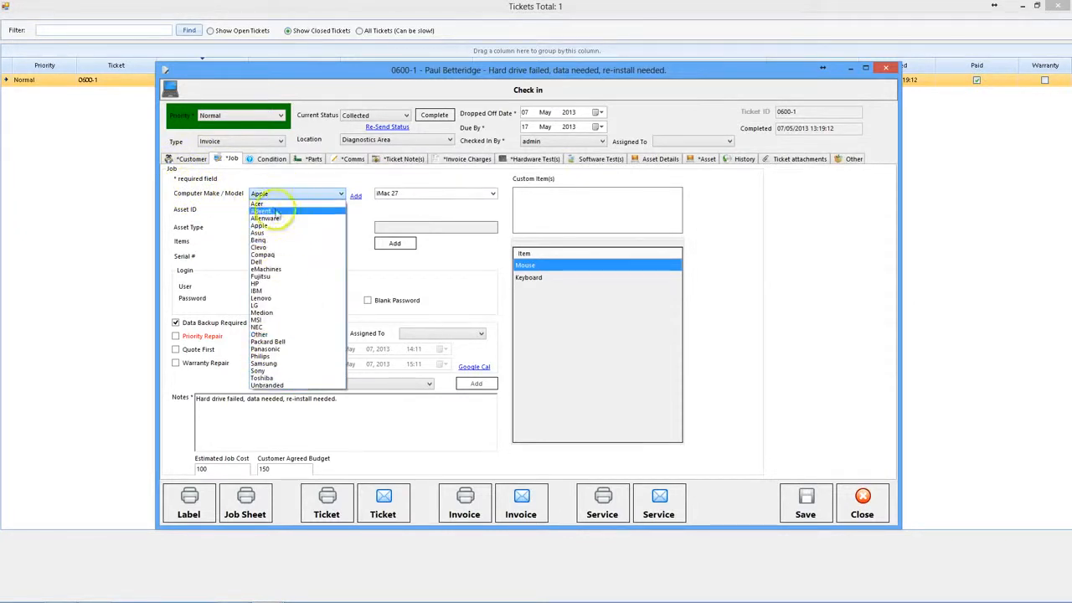
pyautogui.click(272, 175)
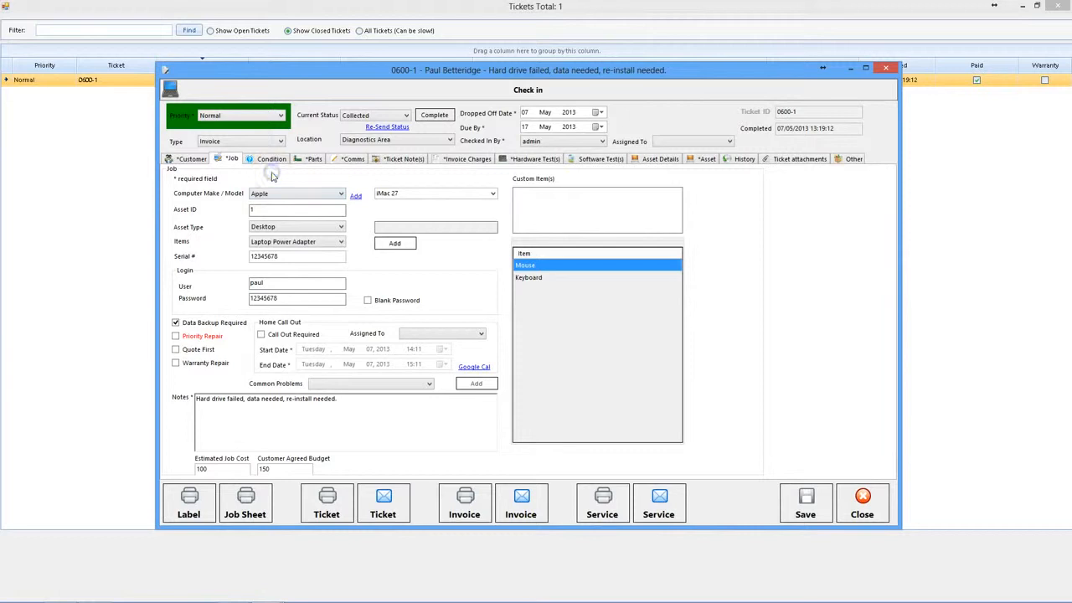
pyautogui.click(420, 193)
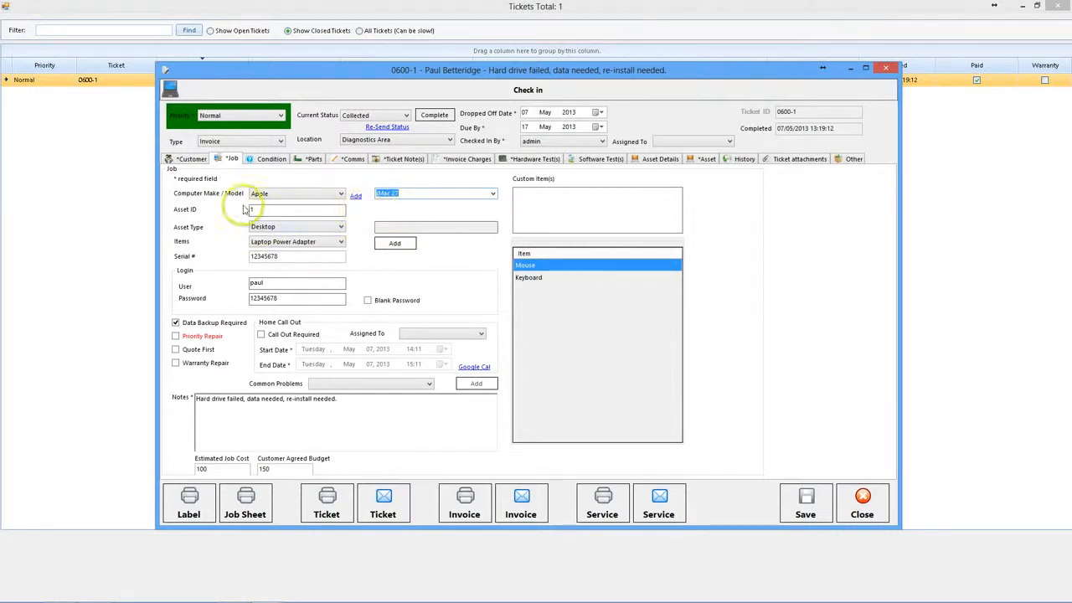
pyautogui.click(270, 211)
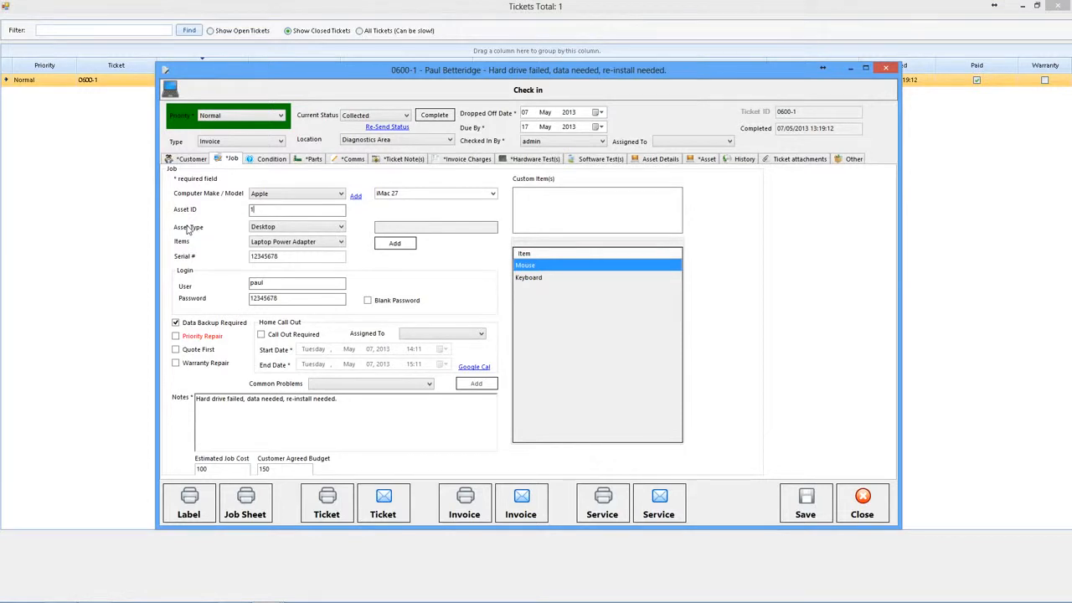
pyautogui.click(303, 227)
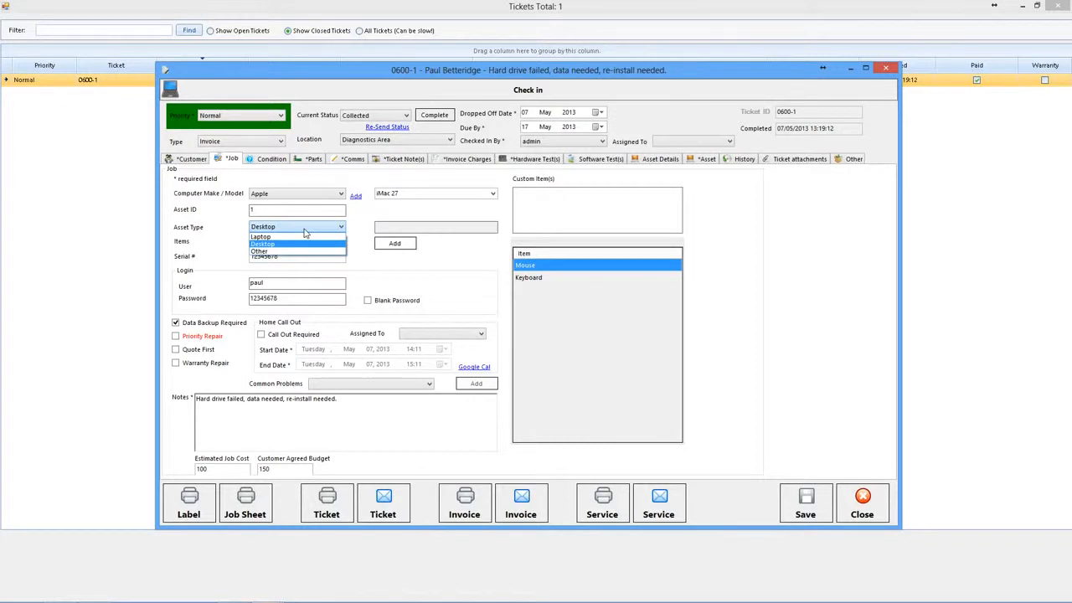
pyautogui.click(210, 227)
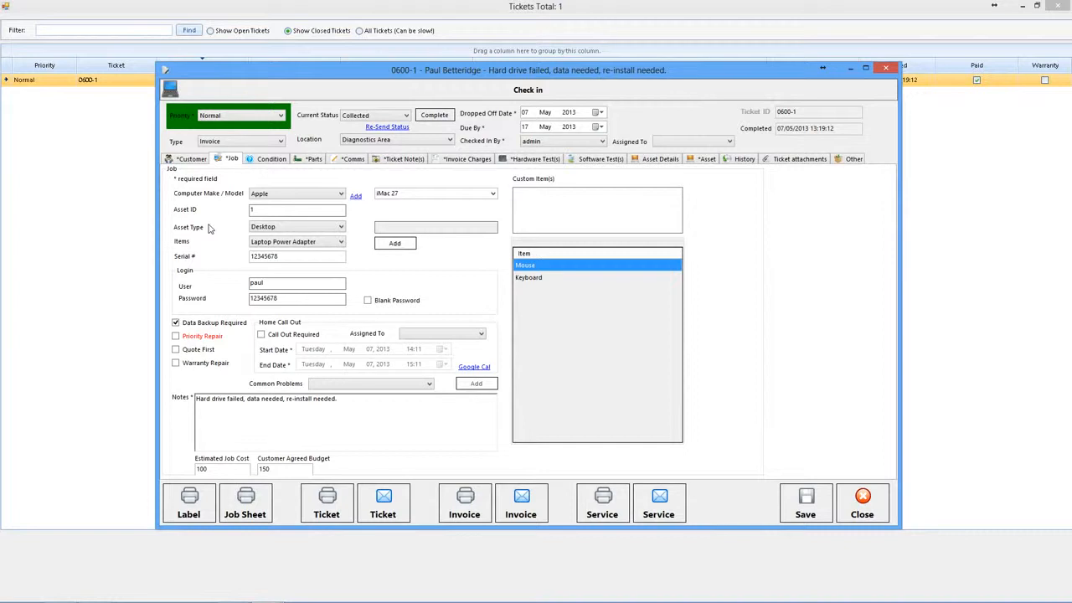
pyautogui.click(226, 227)
# - Add Power Cord to the list of items checked in with the computer
pyautogui.click(286, 241)
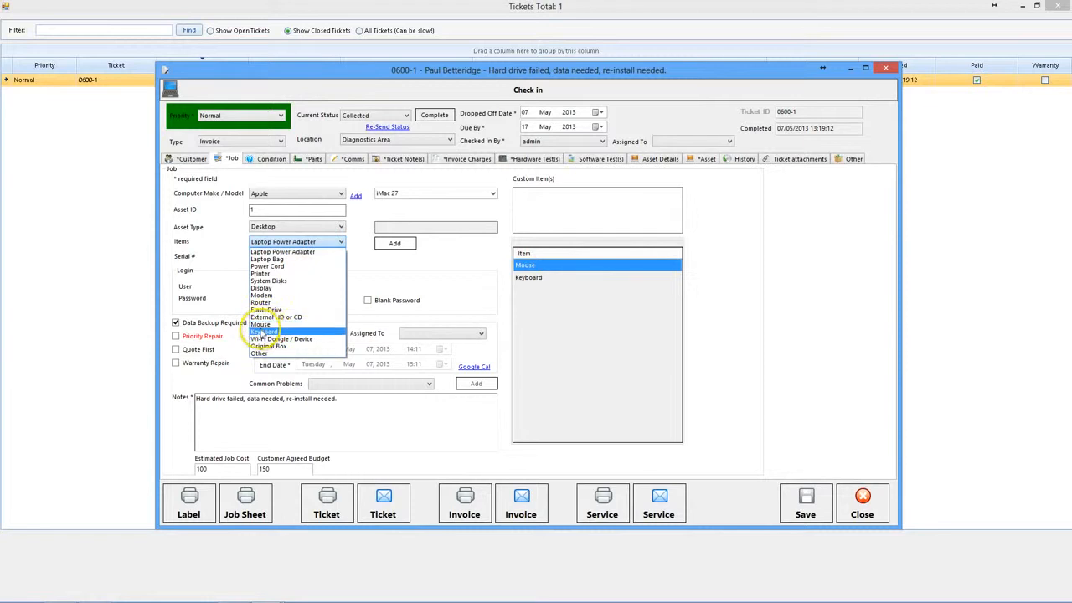
pyautogui.click(357, 263)
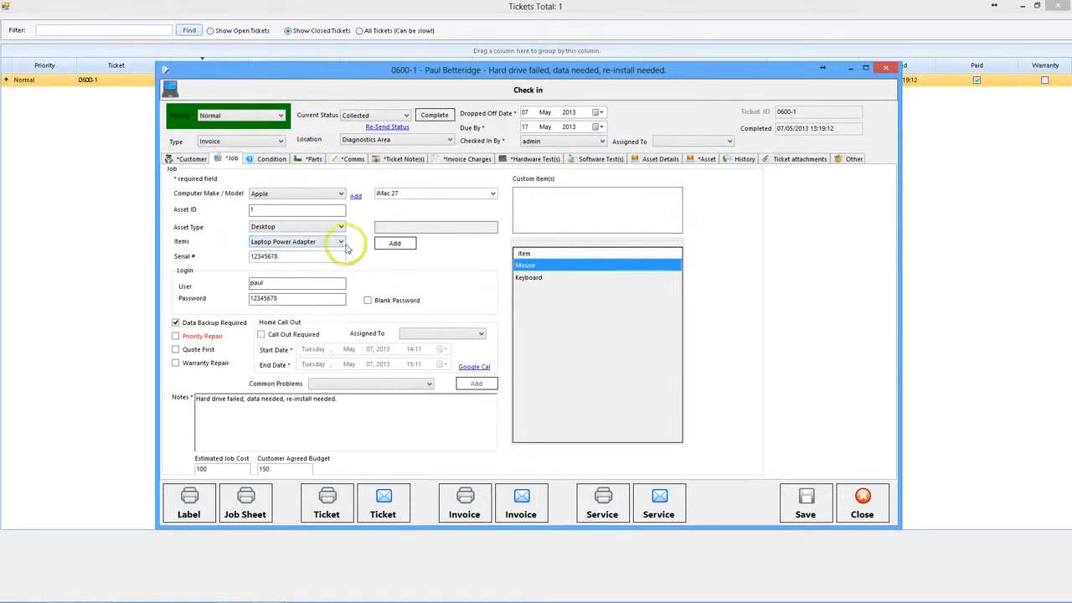
pyautogui.click(342, 242)
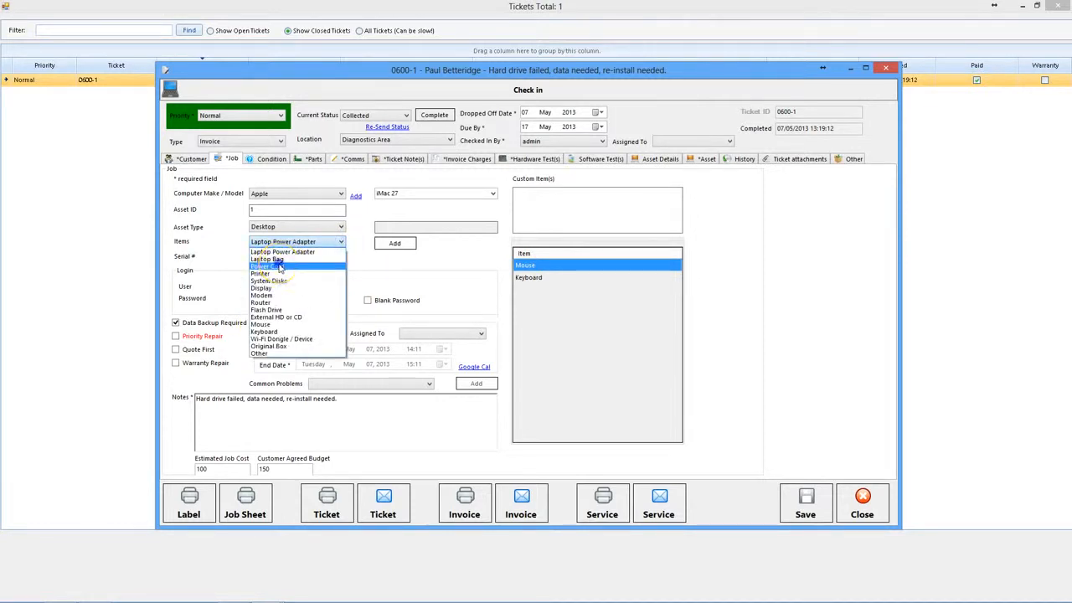
pyautogui.click(280, 267)
pyautogui.click(407, 243)
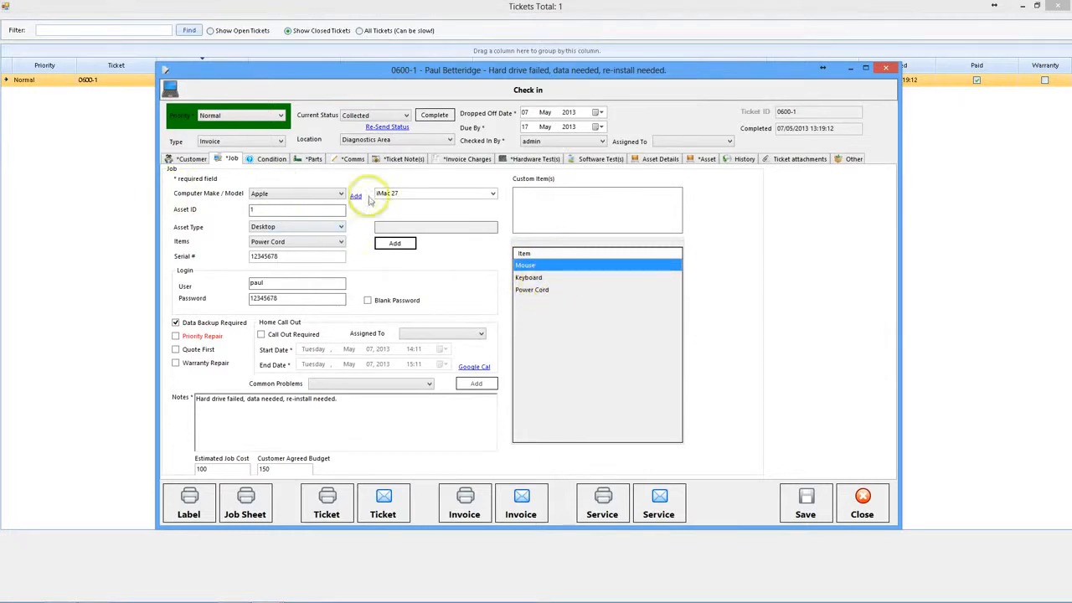
# - Choose Other as the item type and enter "this is something optional" as the custom item
pyautogui.click(311, 242)
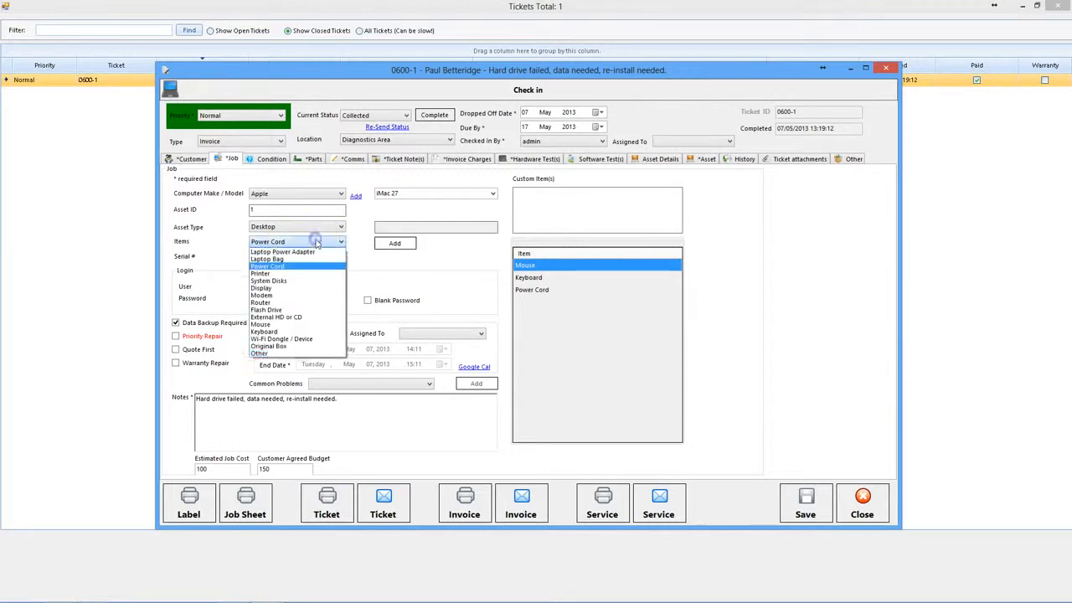
pyautogui.click(289, 353)
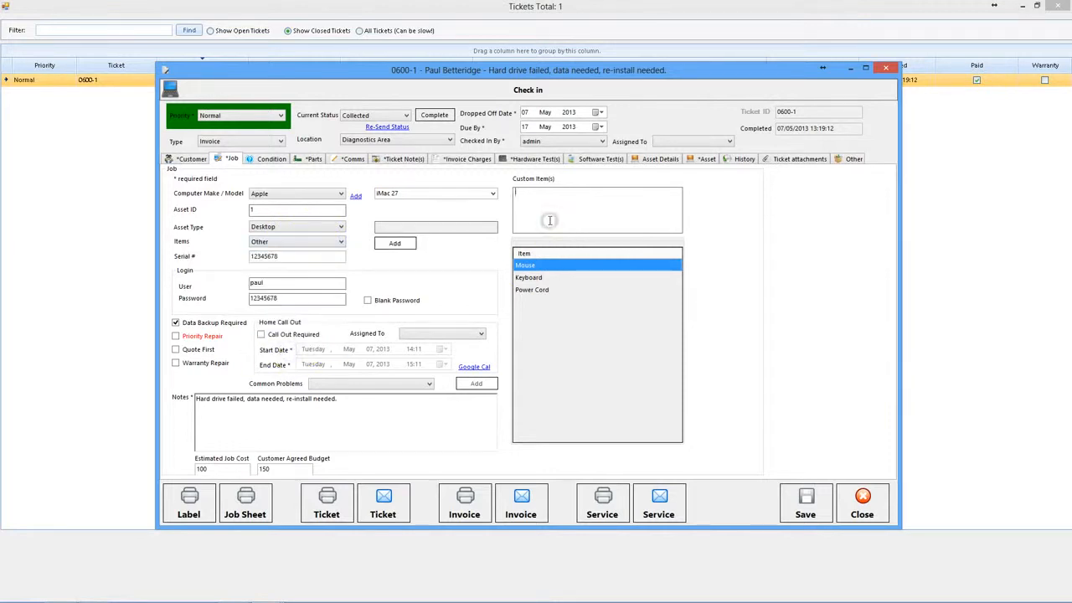
pyautogui.click(550, 220)
pyautogui.write('this is somethign op')
pyautogui.press('BackSpace')
pyautogui.press('BackSpace')
pyautogui.write('ng')
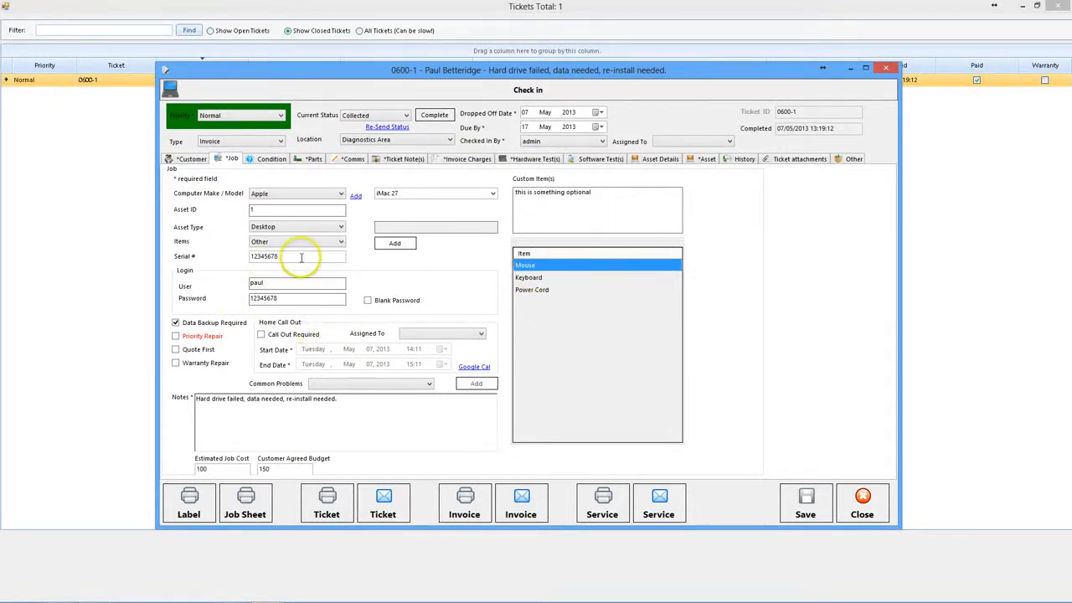
# - Examine the job's serial number and login fields, including the Blank Password option
pyautogui.moveTo(301, 257); pyautogui.dragTo(211, 257)
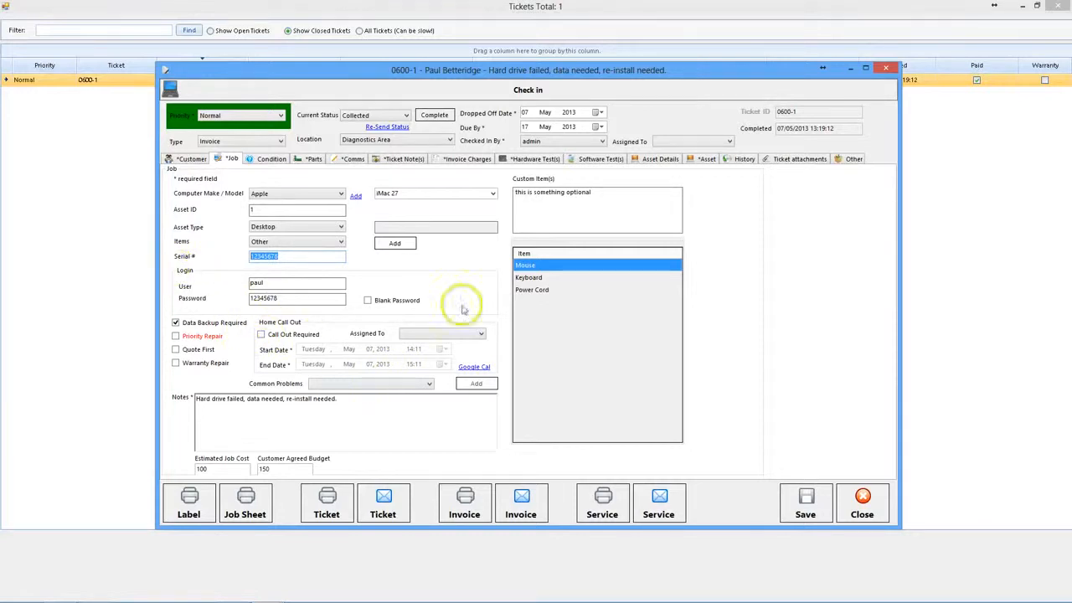
pyautogui.click(297, 297)
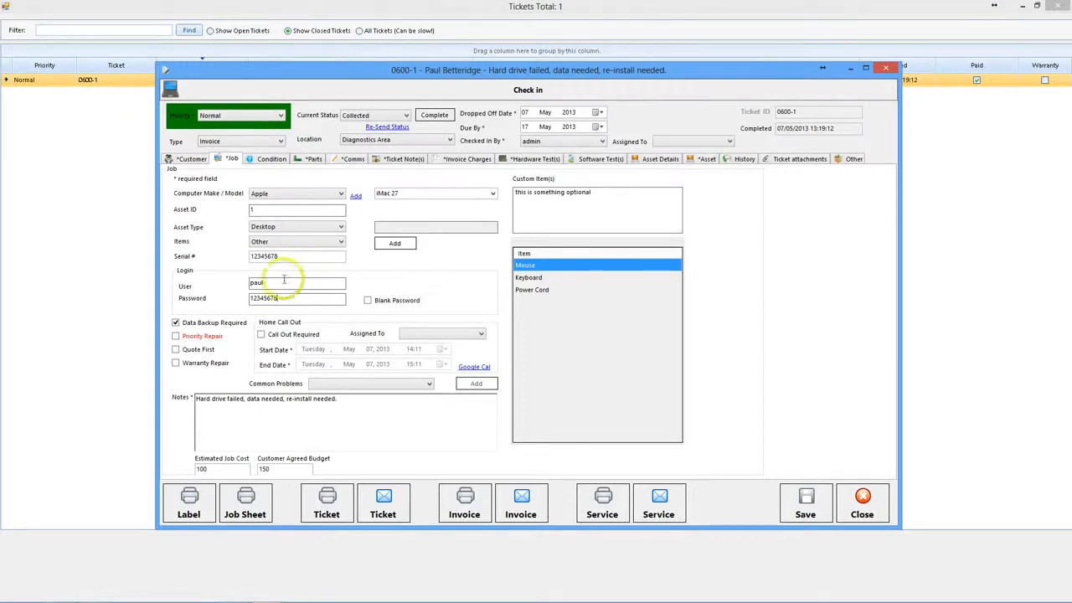
pyautogui.click(290, 283)
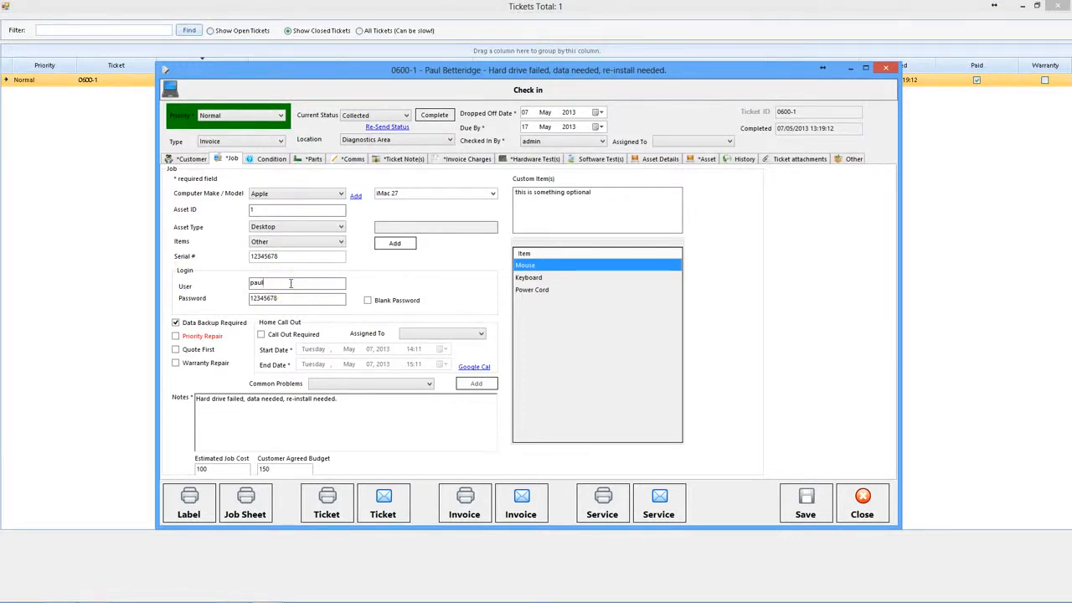
pyautogui.click(368, 301)
pyautogui.click(368, 301)
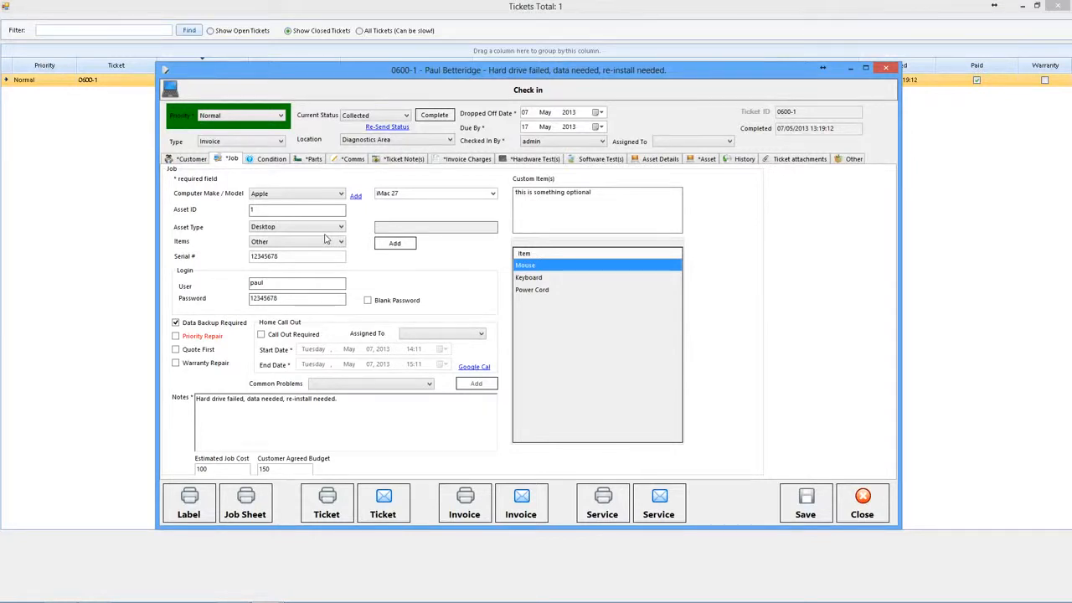
# - Try marking the job as a priority repair and check the ticket's invoice charges
pyautogui.click(191, 339)
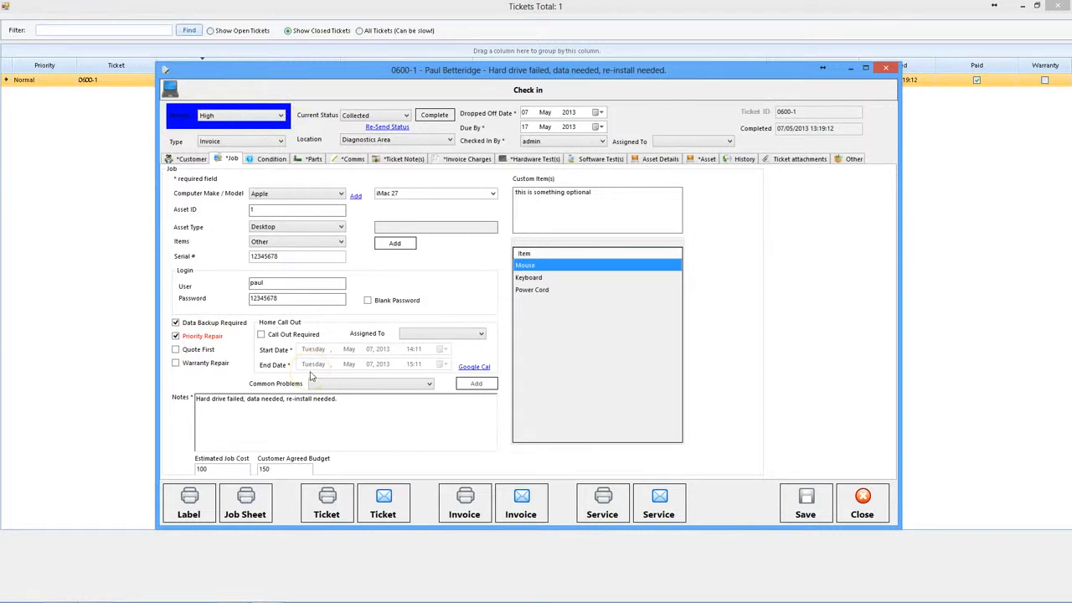
pyautogui.click(465, 159)
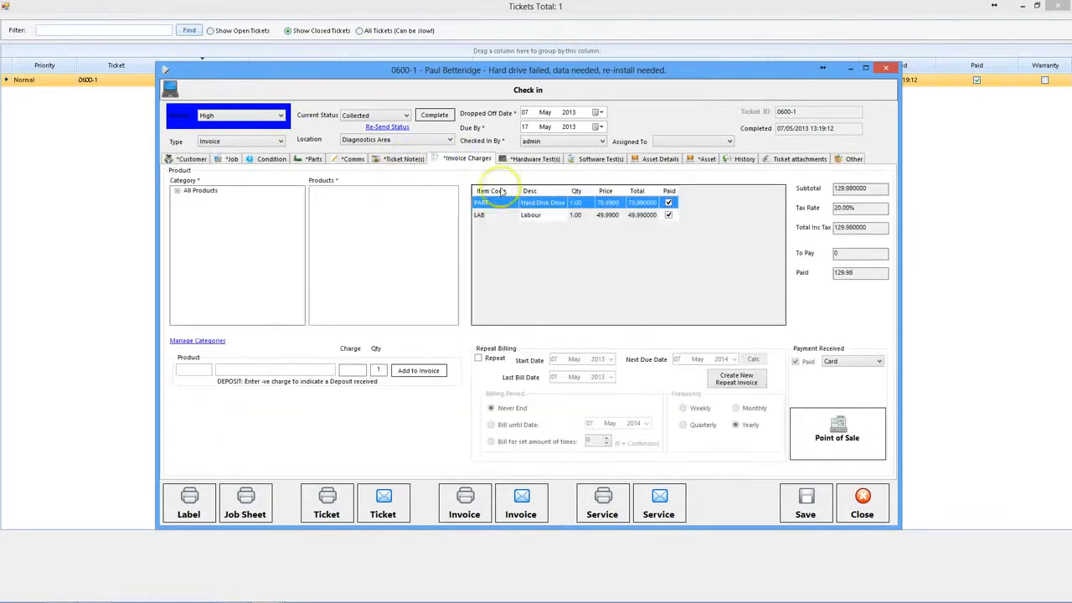
pyautogui.click(229, 160)
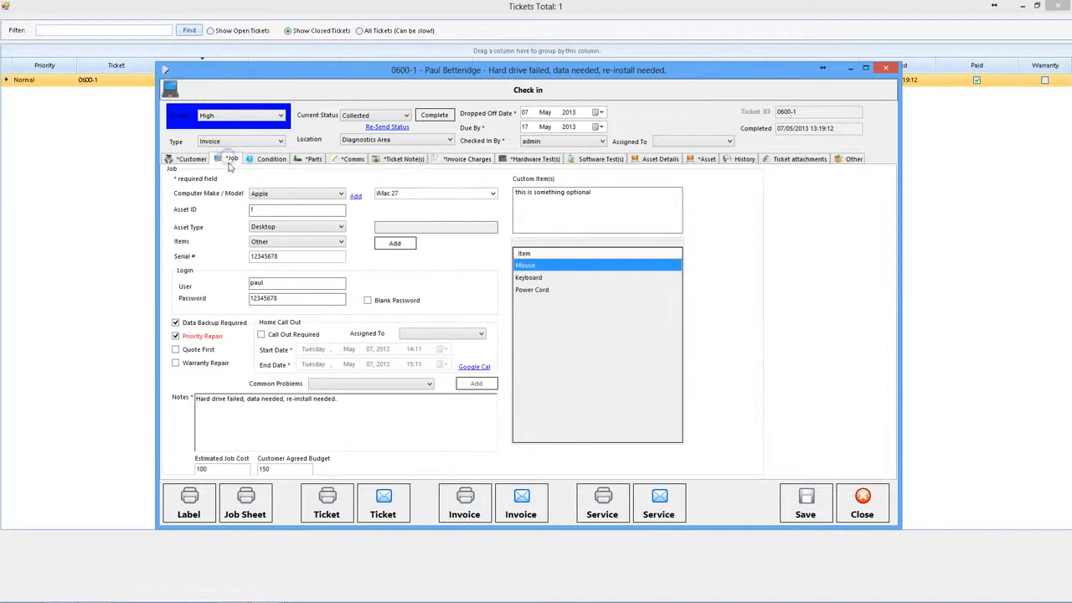
pyautogui.click(175, 336)
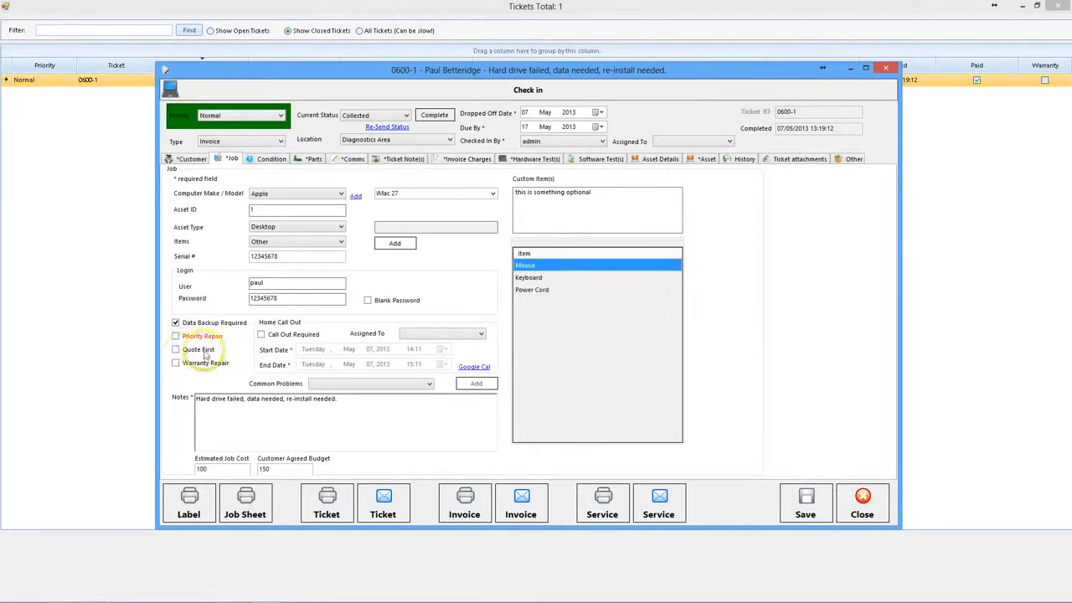
# - Mark the job as Quote First and Warranty Repair
pyautogui.click(201, 351)
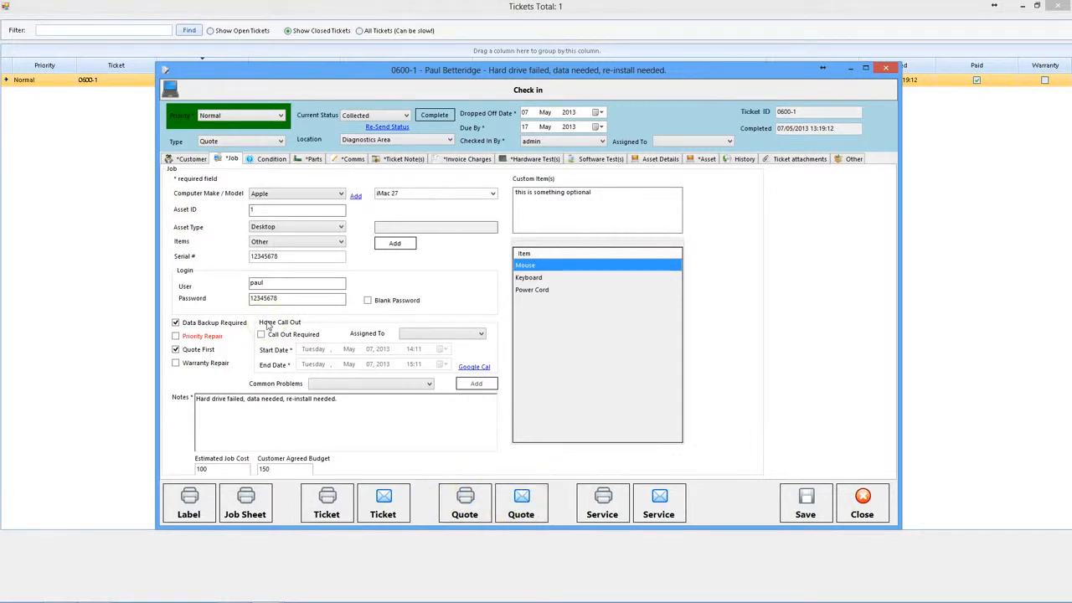
pyautogui.moveTo(416, 72); pyautogui.dragTo(380, 67)
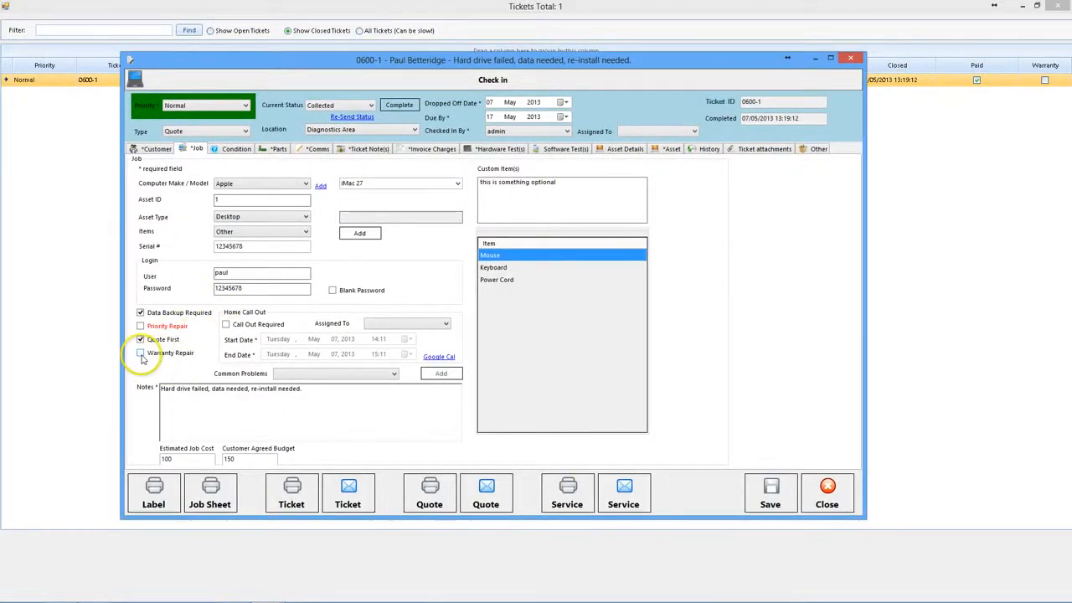
pyautogui.click(142, 357)
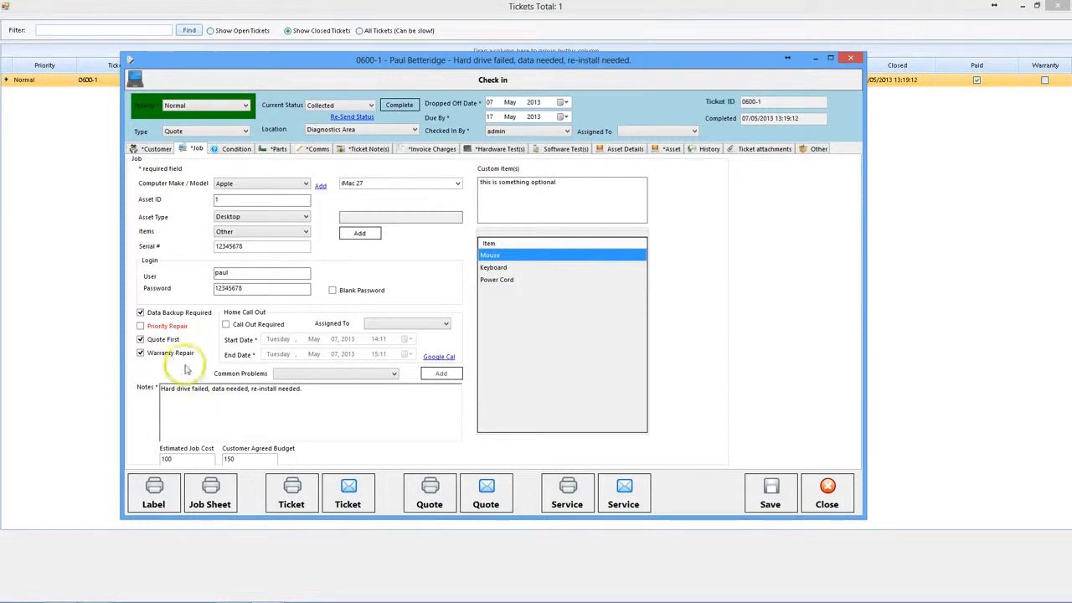
# - Clear Quote First and Warranty Repair, and mark the job as Call Out Required with the status changed to Home Call
pyautogui.click(308, 494)
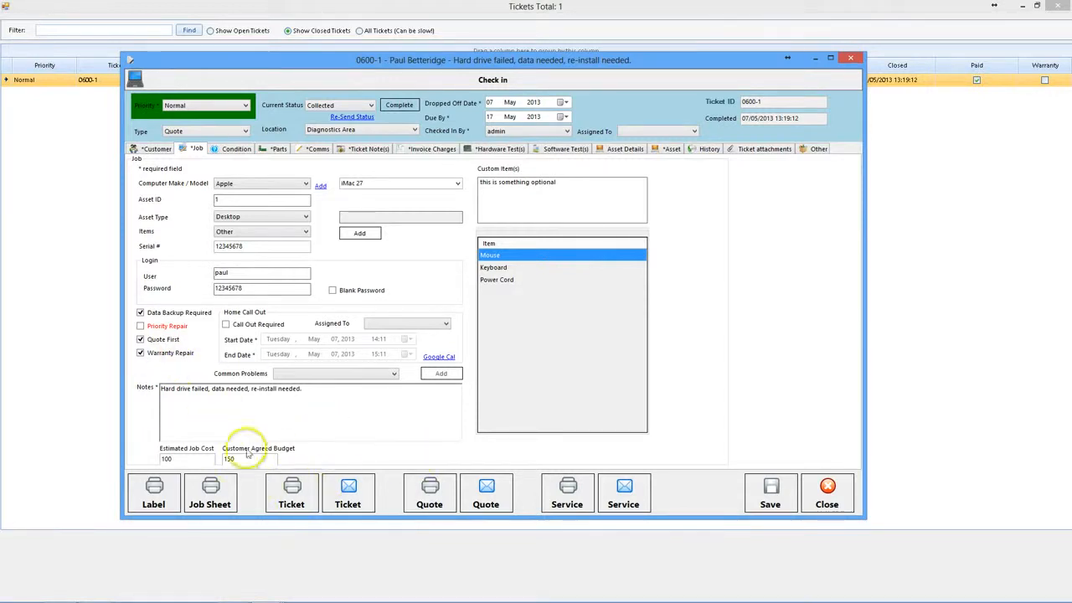
pyautogui.click(141, 339)
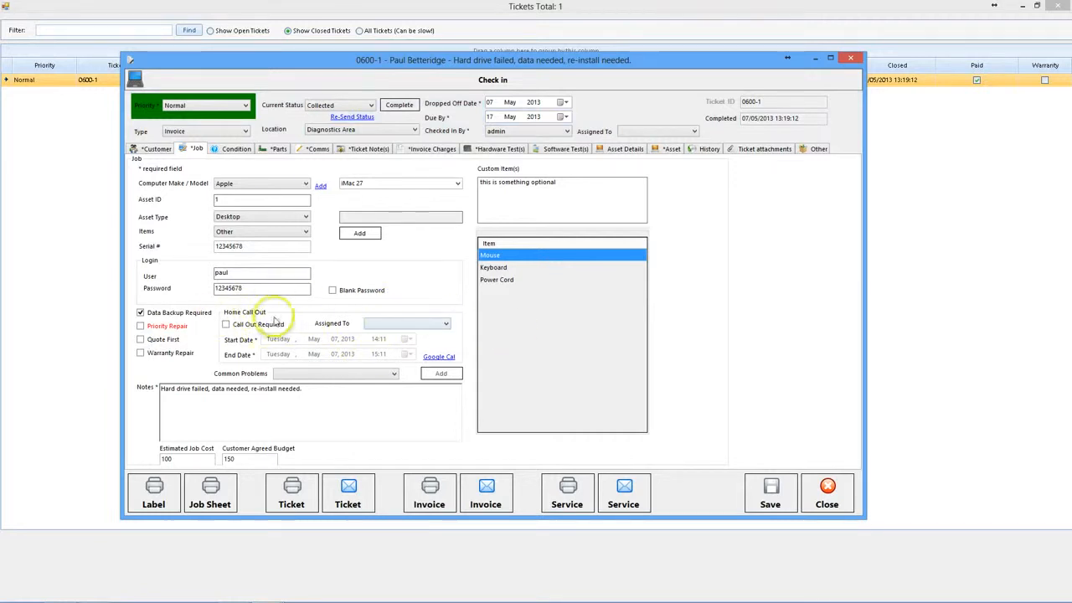
pyautogui.click(248, 327)
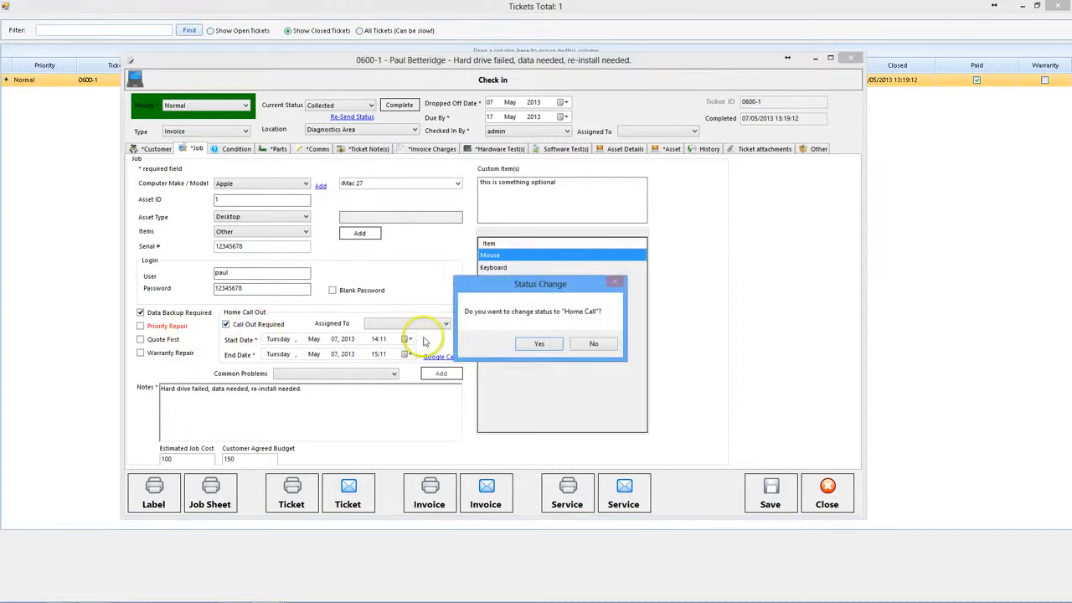
pyautogui.click(541, 345)
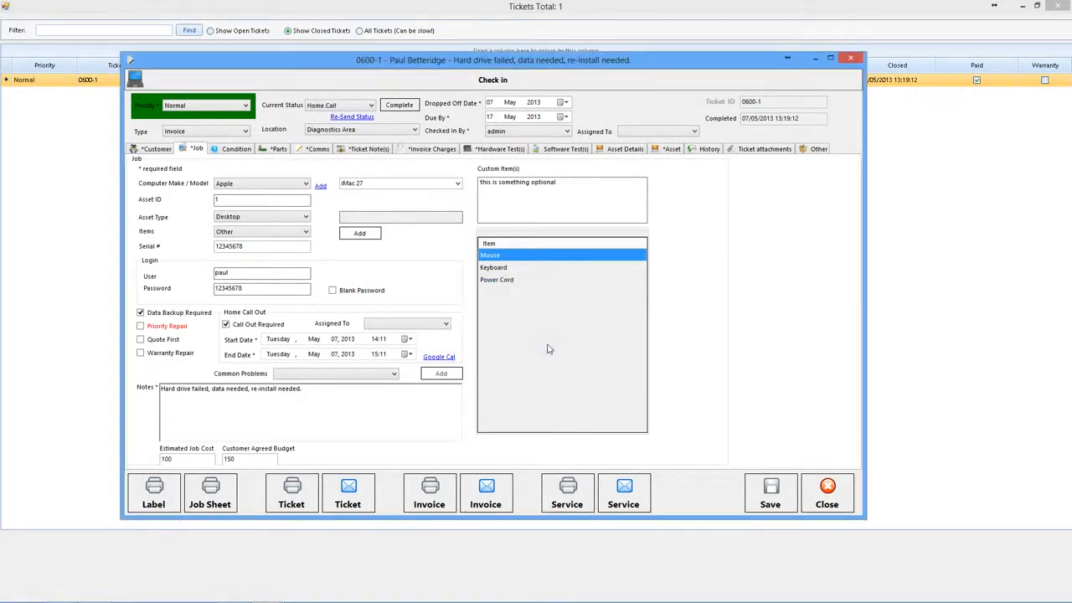
pyautogui.click(401, 110)
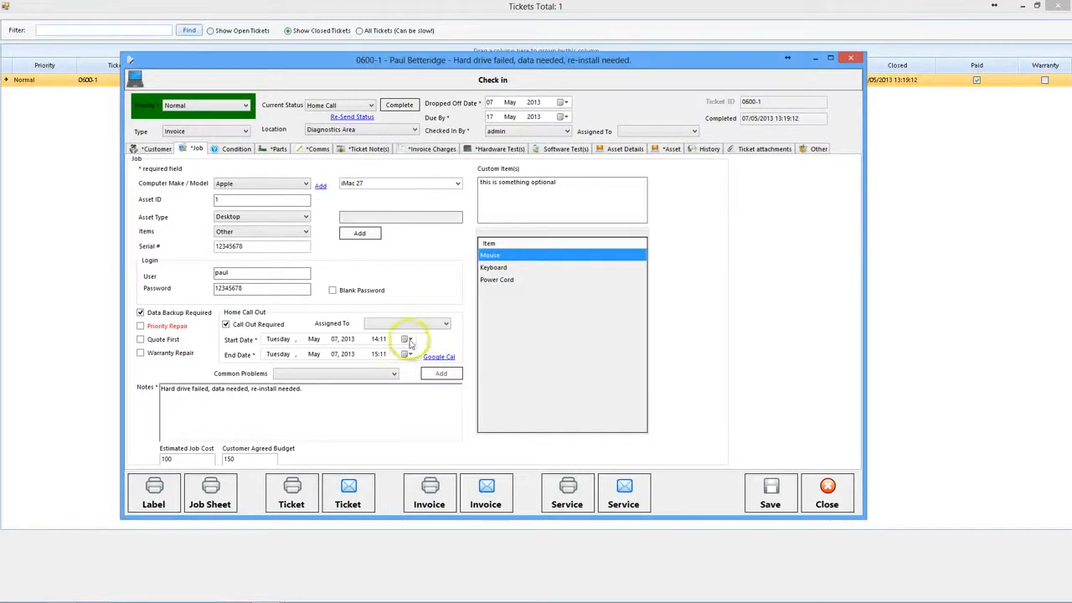
# - Set the home call-out's start time to 17:00 and end time to 18:00 on the same day
pyautogui.click(374, 340)
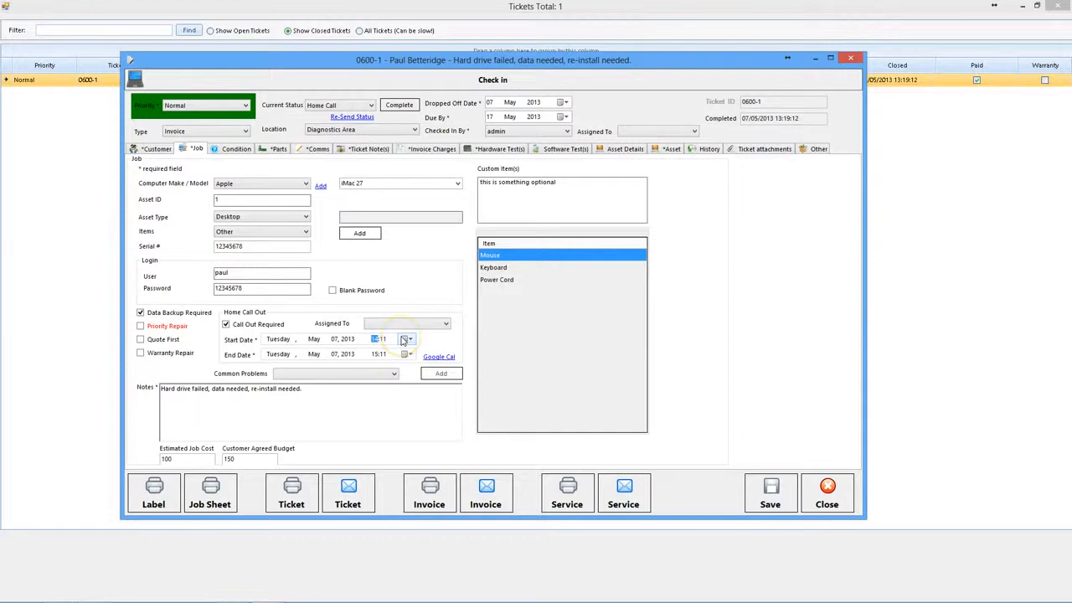
pyautogui.write('1700')
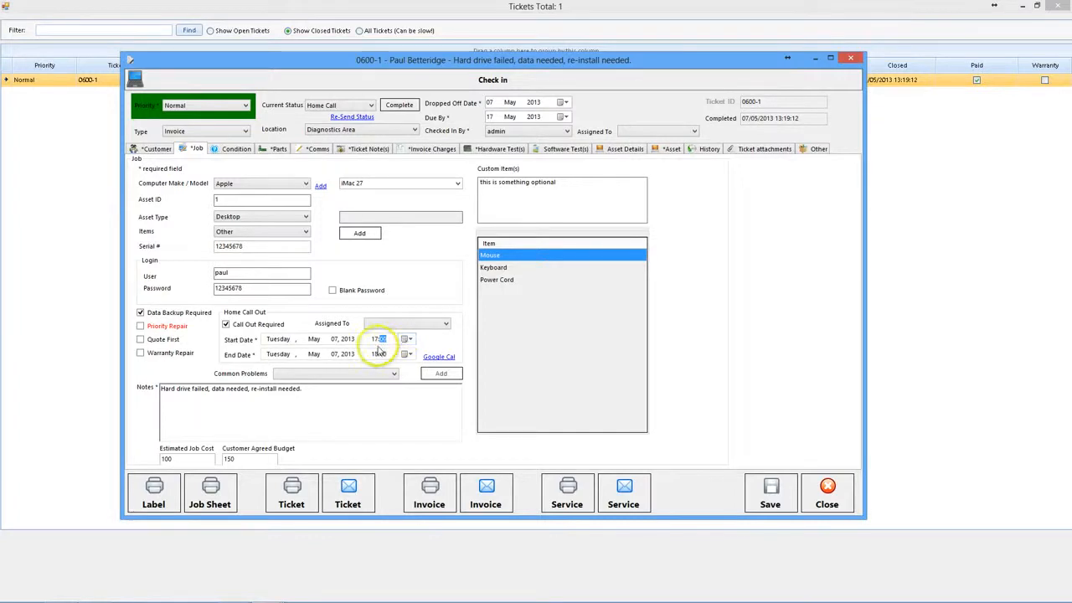
pyautogui.click(375, 355)
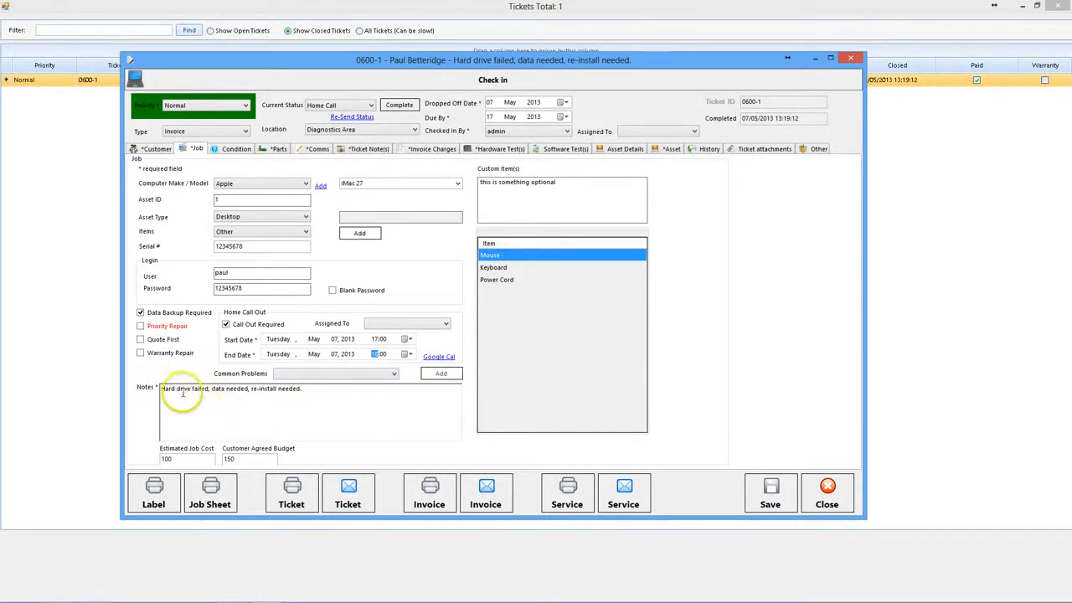
# - Examine the common problems list, the job notes, and the estimated job cost and customer agreed budget fields
pyautogui.click(320, 374)
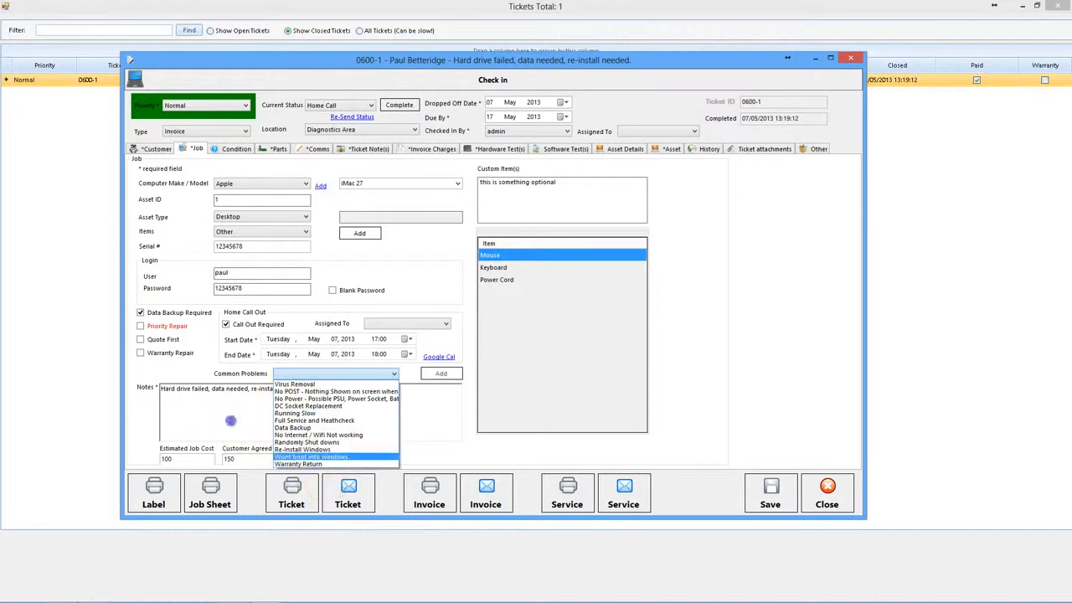
pyautogui.click(232, 421)
pyautogui.click(185, 461)
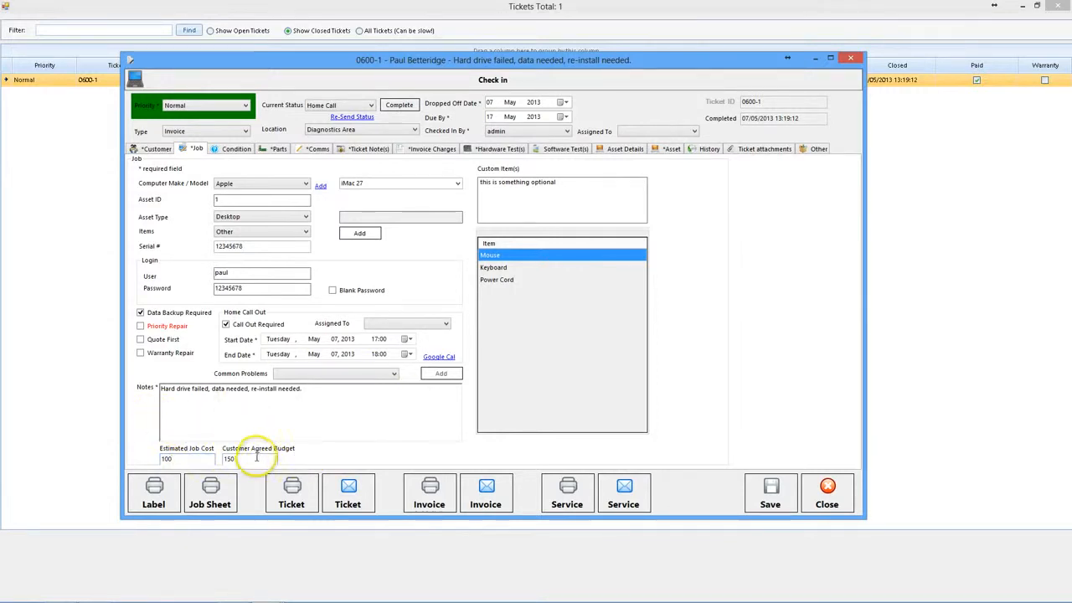
pyautogui.moveTo(256, 457); pyautogui.dragTo(188, 448)
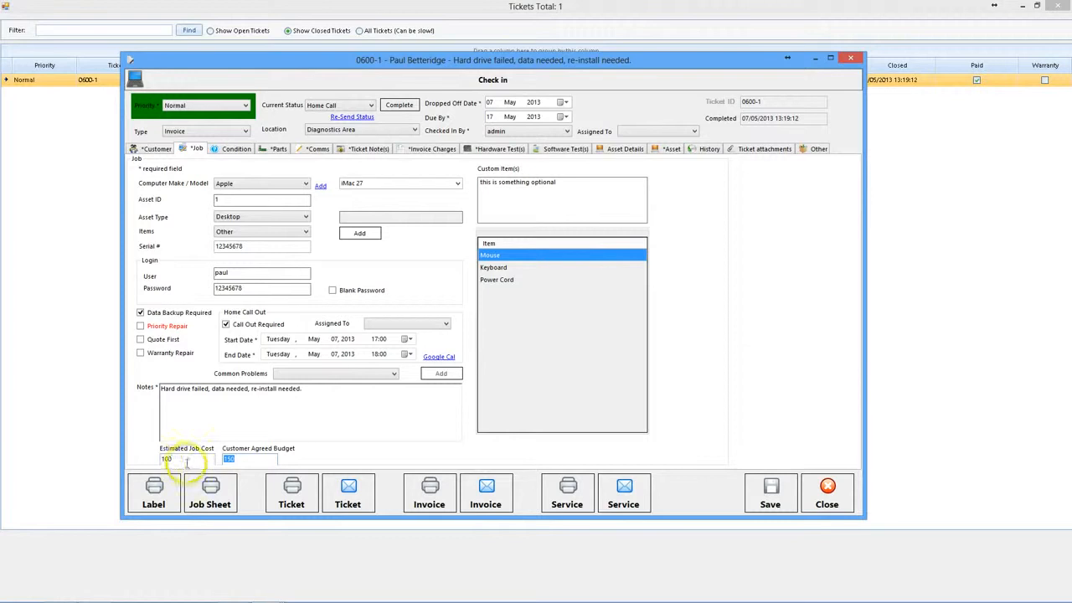
pyautogui.click(186, 459)
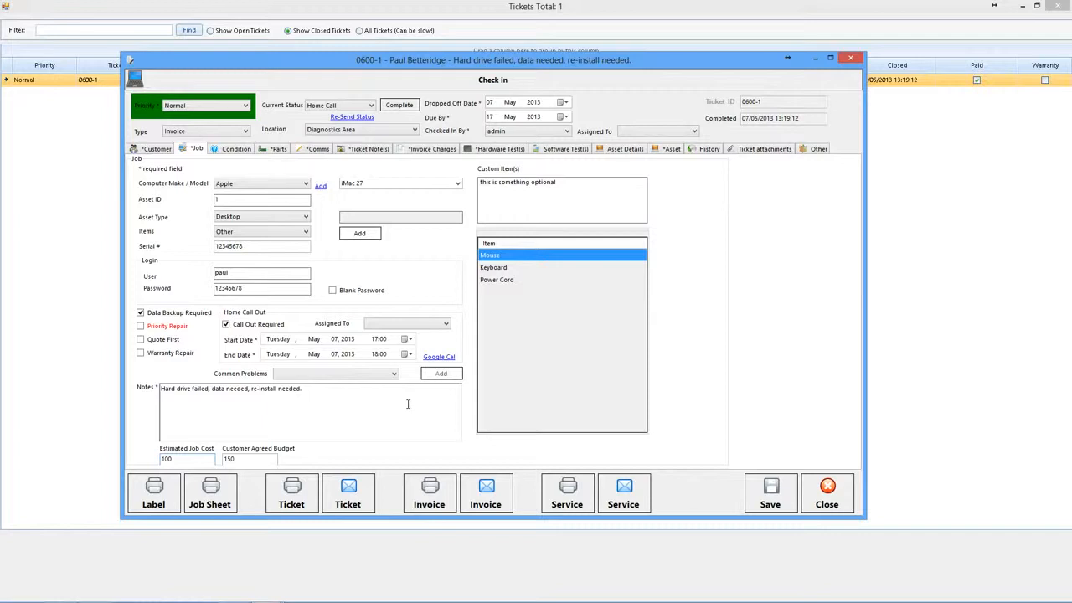
# - Look back over the ticket's customer details and job details
pyautogui.click(153, 149)
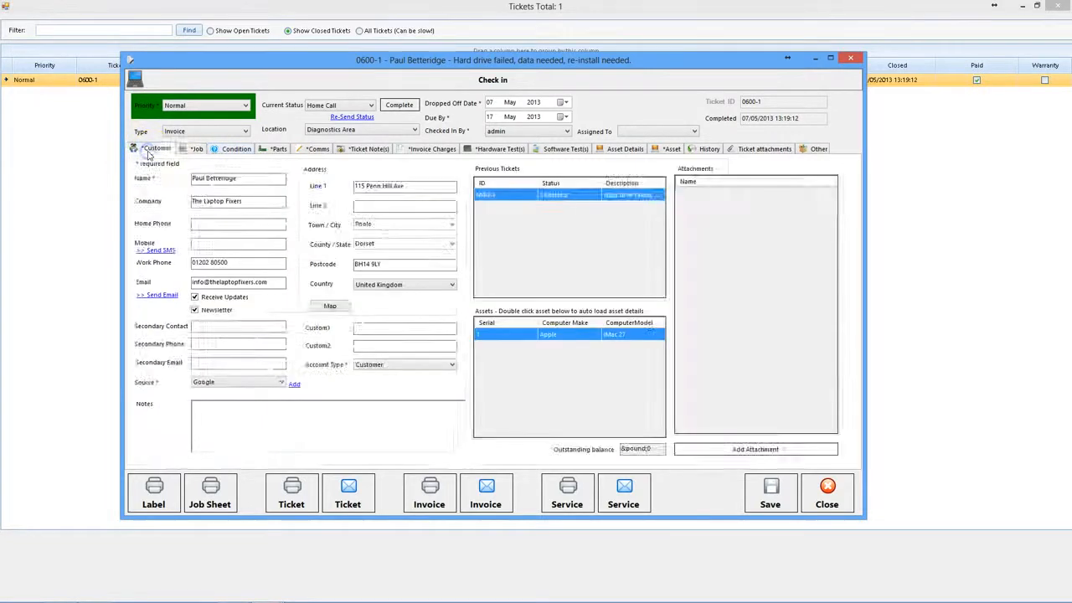
pyautogui.click(176, 149)
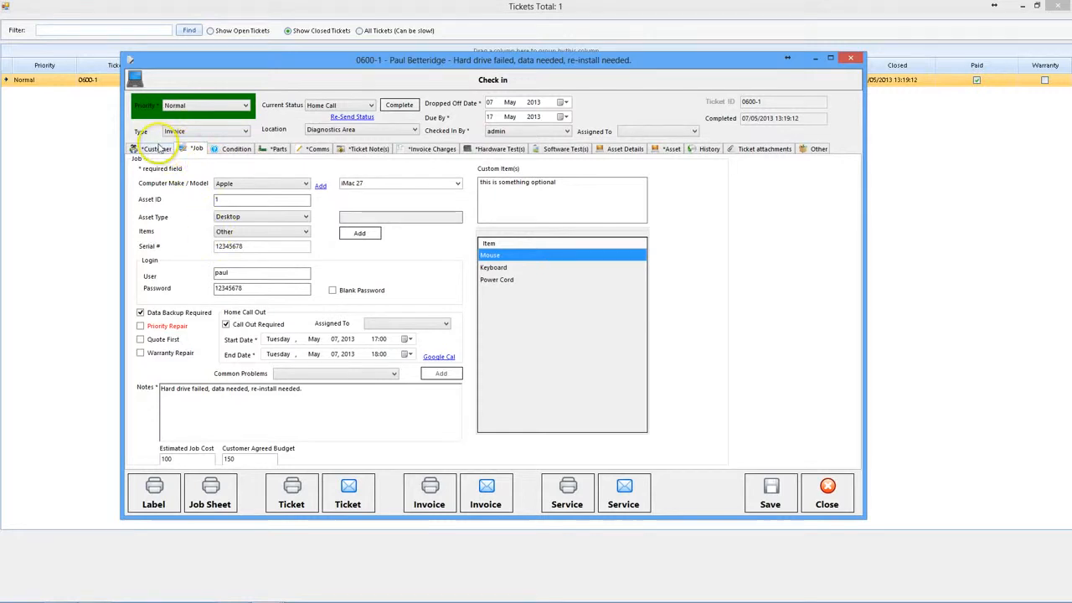
pyautogui.click(155, 149)
pyautogui.click(191, 149)
# - Record the item's condition as Case Scratched, Missing Keys and No Product Key
pyautogui.click(226, 149)
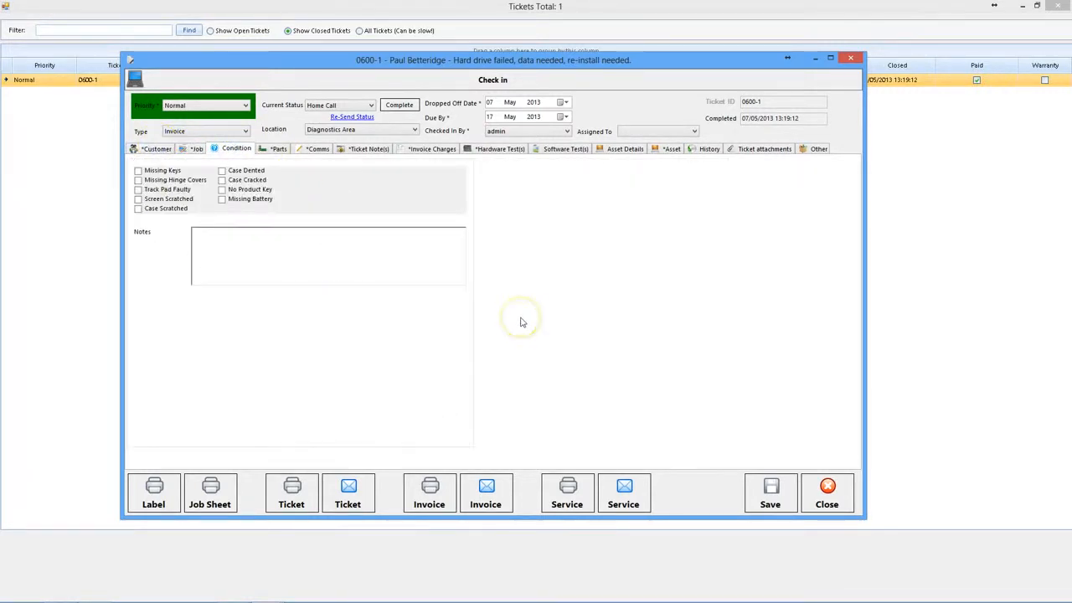
pyautogui.click(176, 209)
pyautogui.click(164, 171)
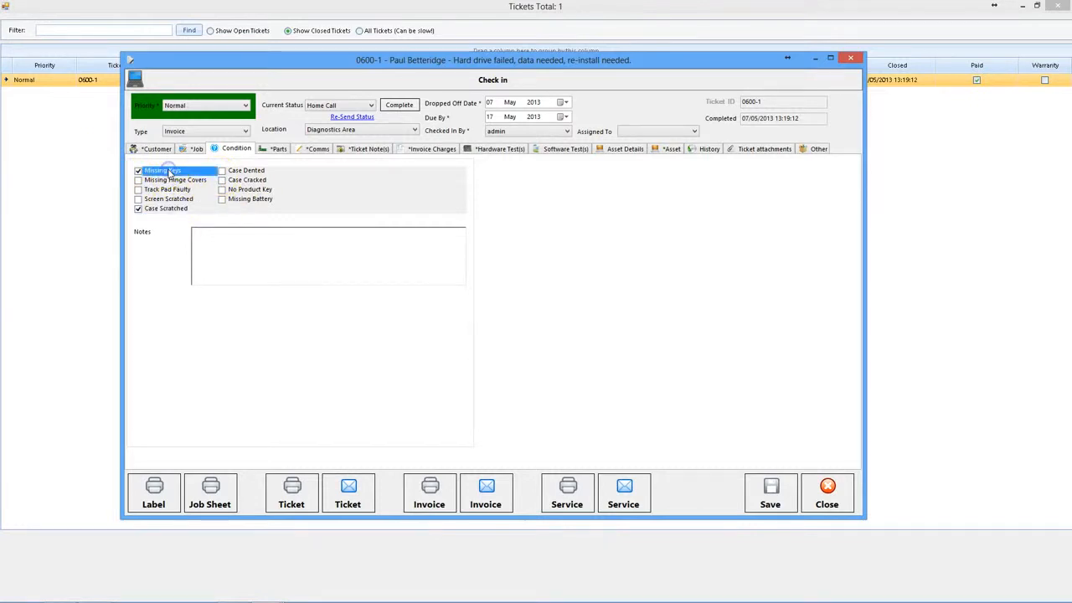
pyautogui.click(240, 192)
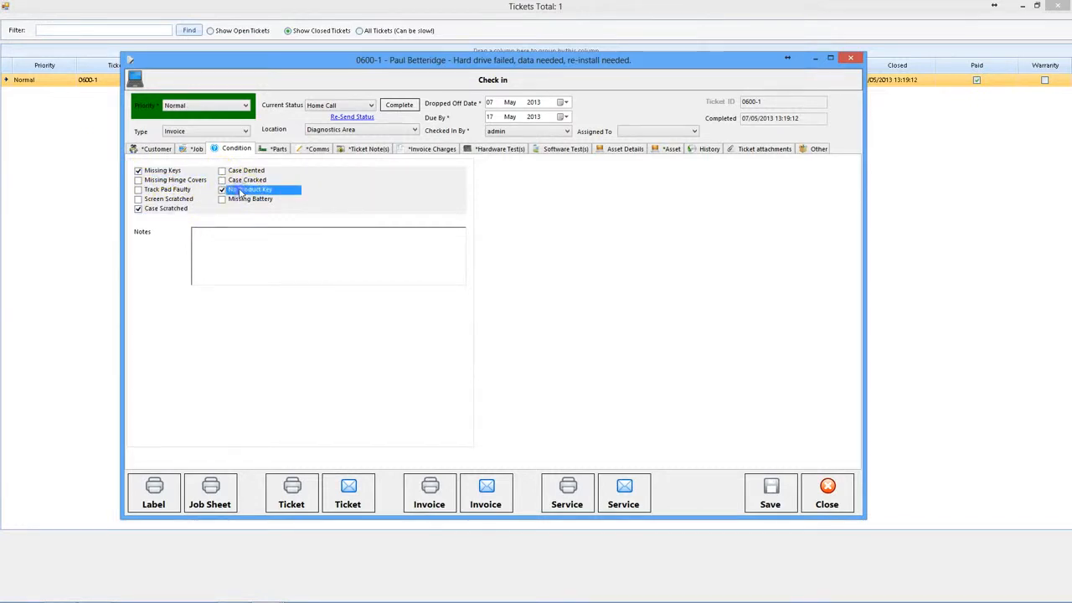
# - Enter the condition note "half of the casing is damaged from it being dropped"
pyautogui.click(263, 255)
pyautogui.write('od the casing')
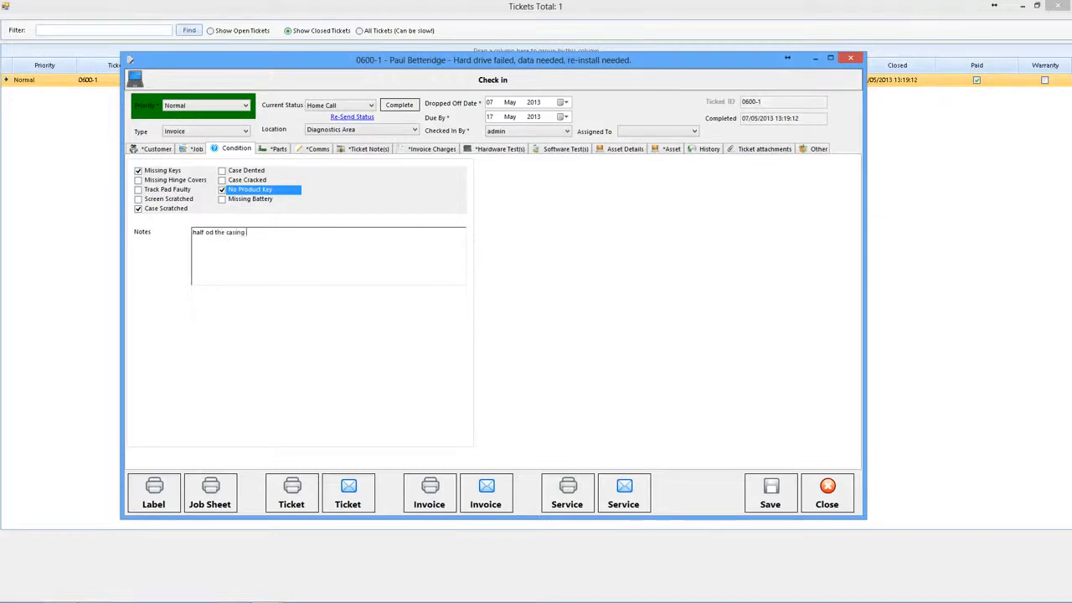
pyautogui.write(' is damaged from it being dropped')
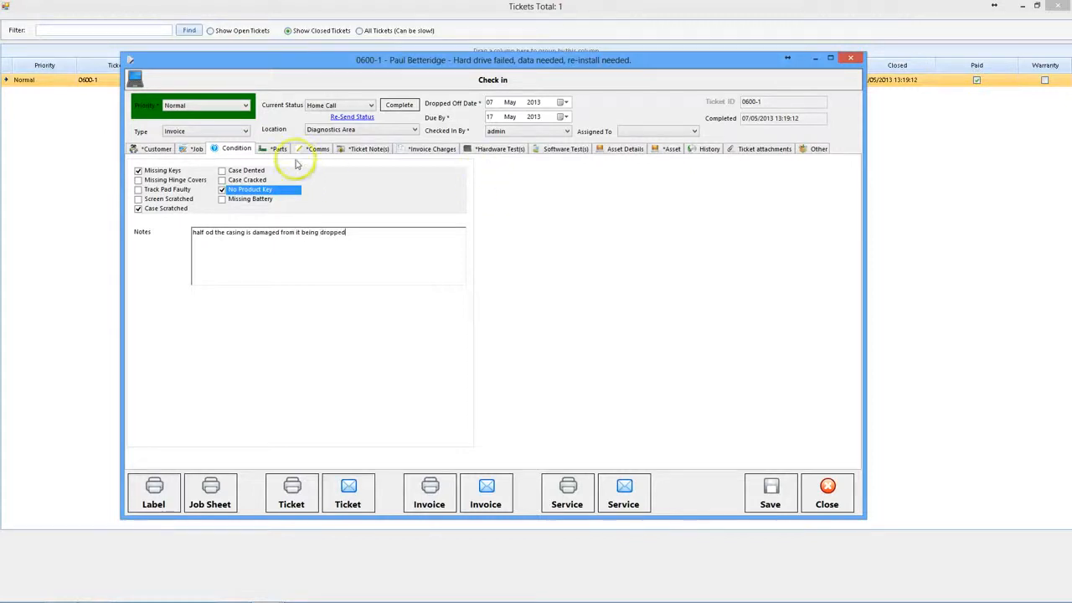
pyautogui.click(213, 232)
pyautogui.press('BackSpace')
pyautogui.write('f')
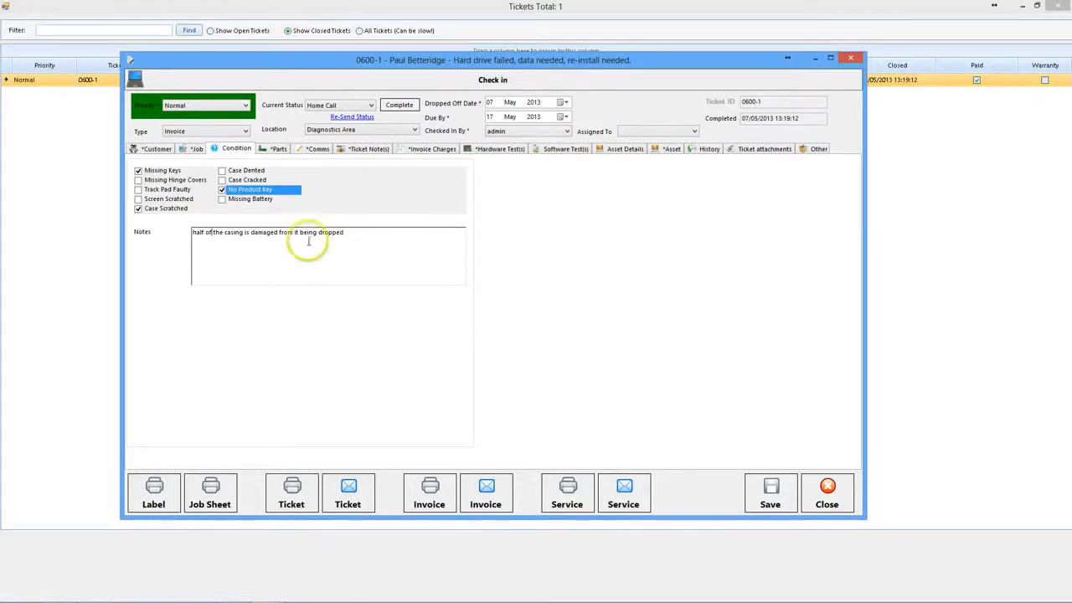
# - Examine the ticket's parts form, including the available parts and suppliers
pyautogui.click(276, 149)
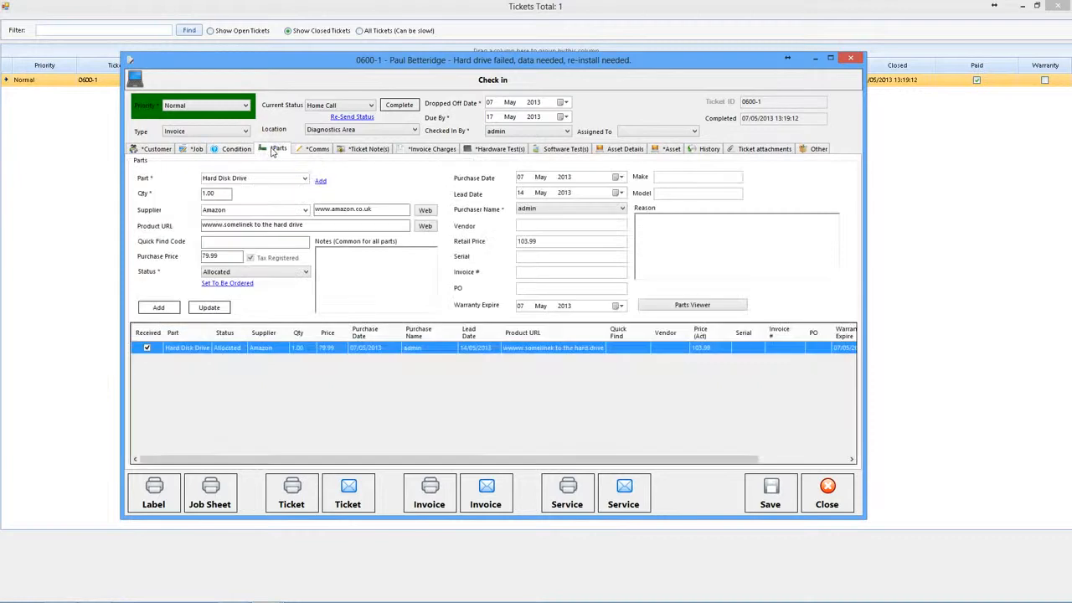
pyautogui.click(237, 148)
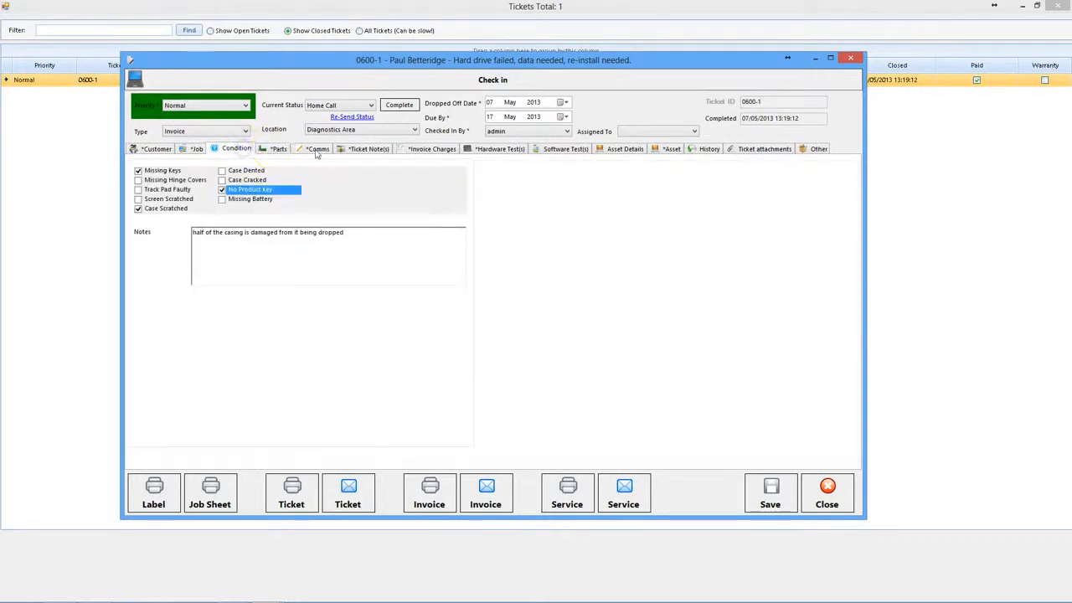
pyautogui.click(274, 149)
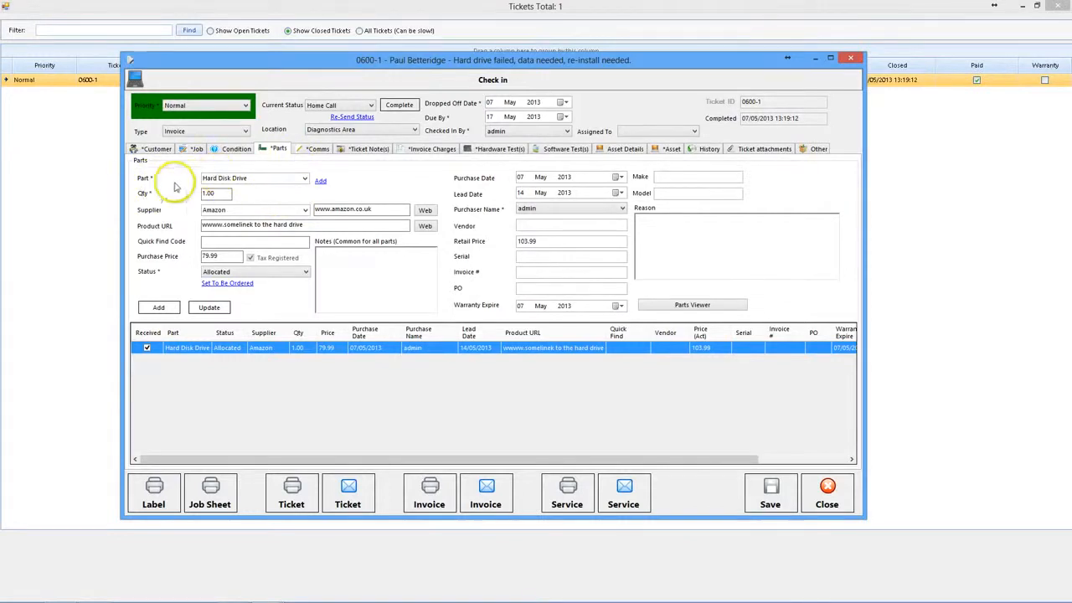
pyautogui.click(305, 180)
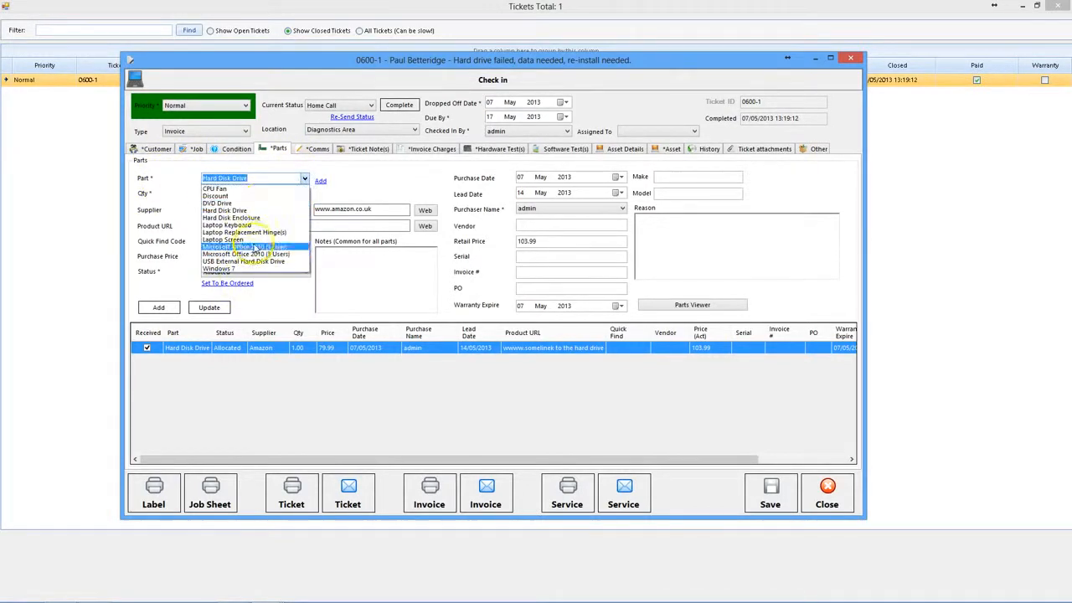
pyautogui.click(188, 174)
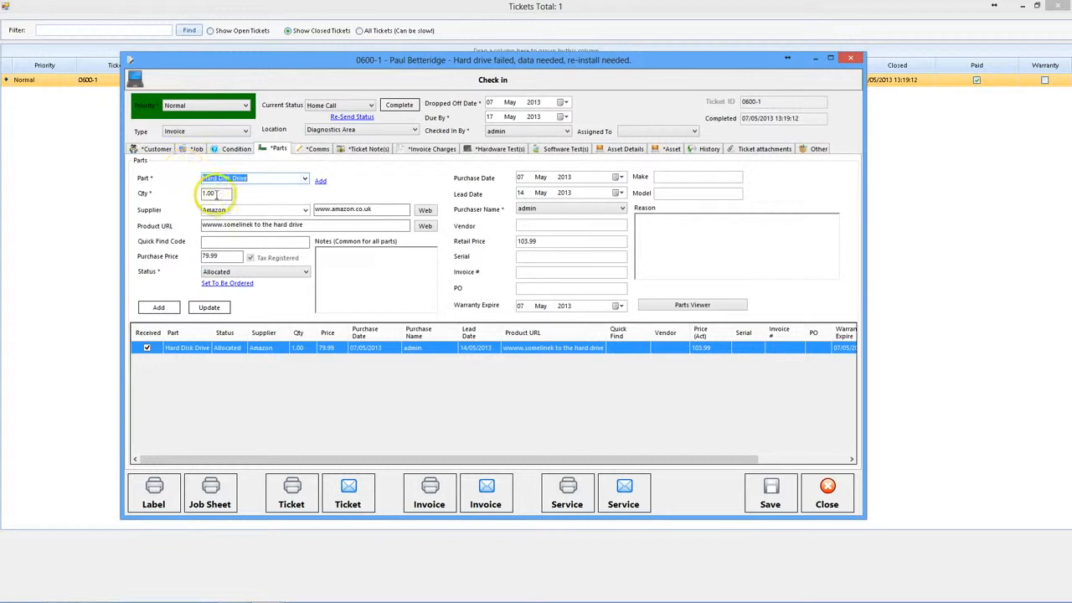
pyautogui.click(304, 211)
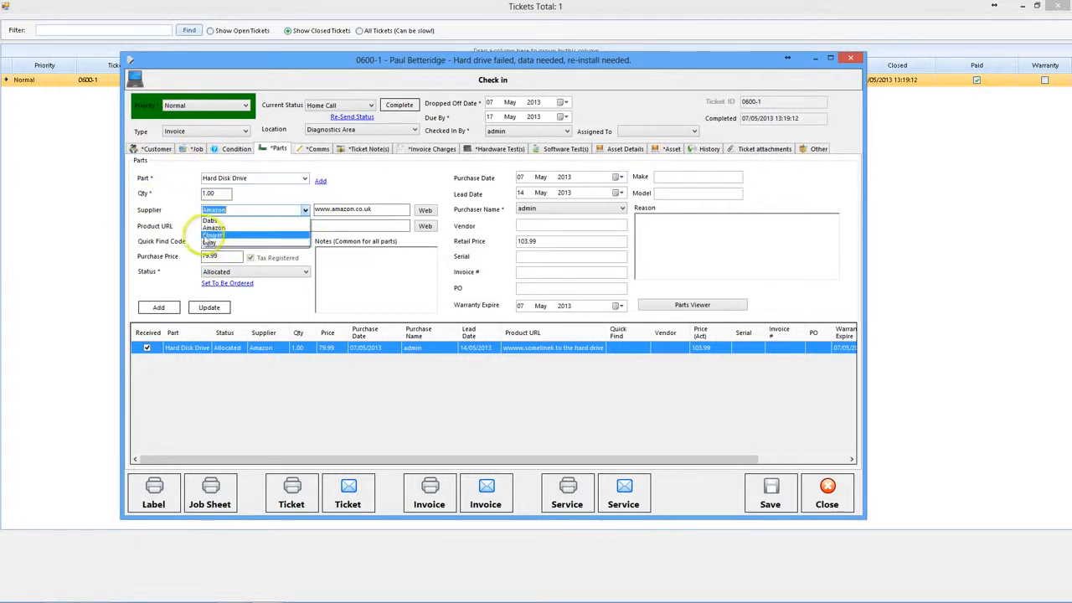
pyautogui.click(185, 219)
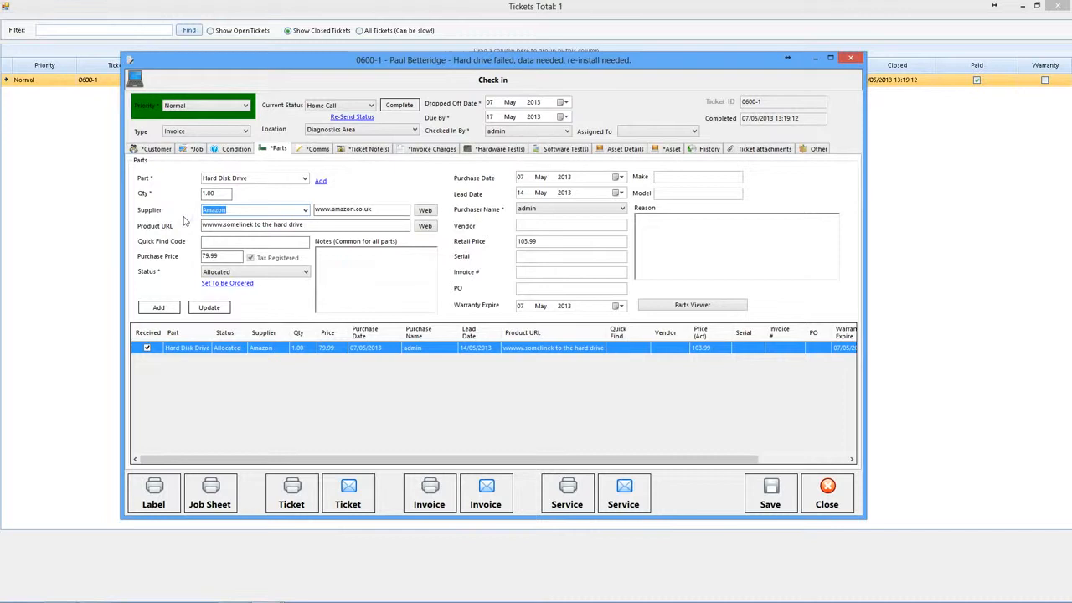
pyautogui.click(299, 178)
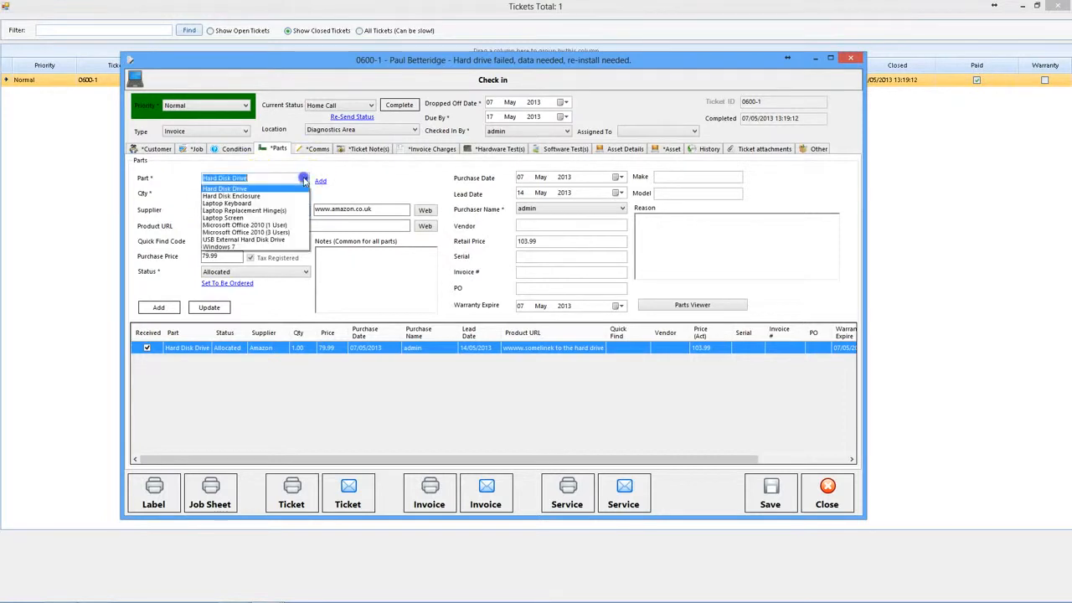
pyautogui.click(182, 169)
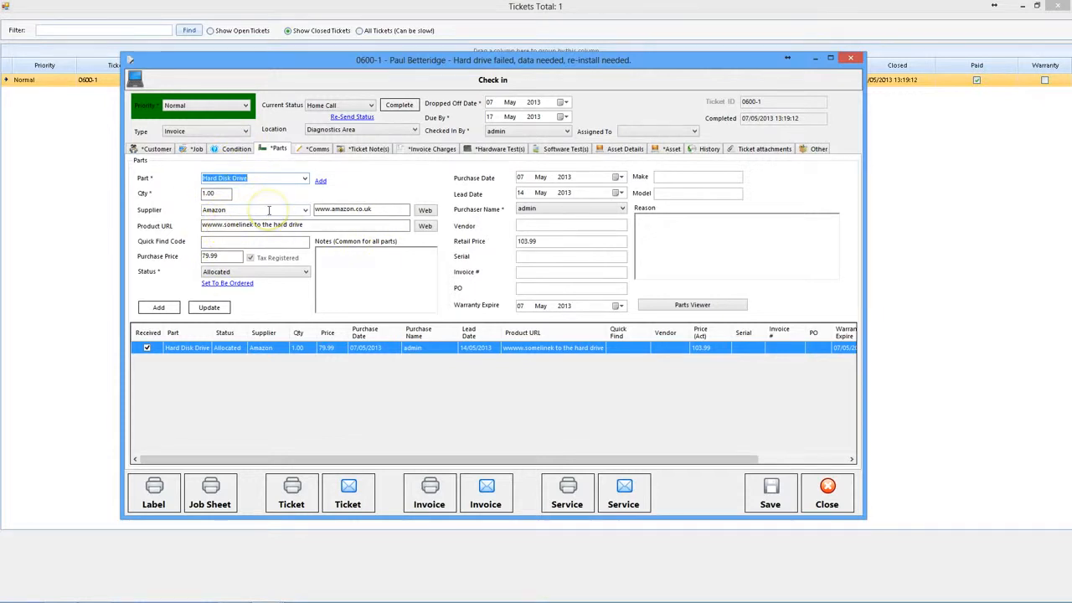
# - Examine the hard disk drive part's Product URL, Quick Find Code and common notes fields
pyautogui.click(241, 225)
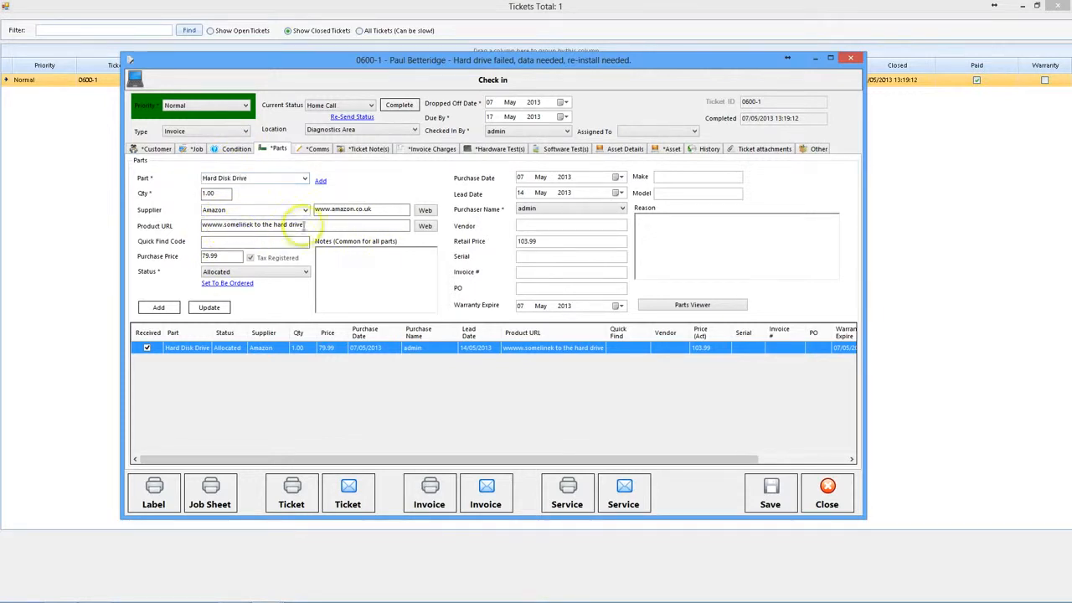
pyautogui.moveTo(191, 222); pyautogui.dragTo(137, 222)
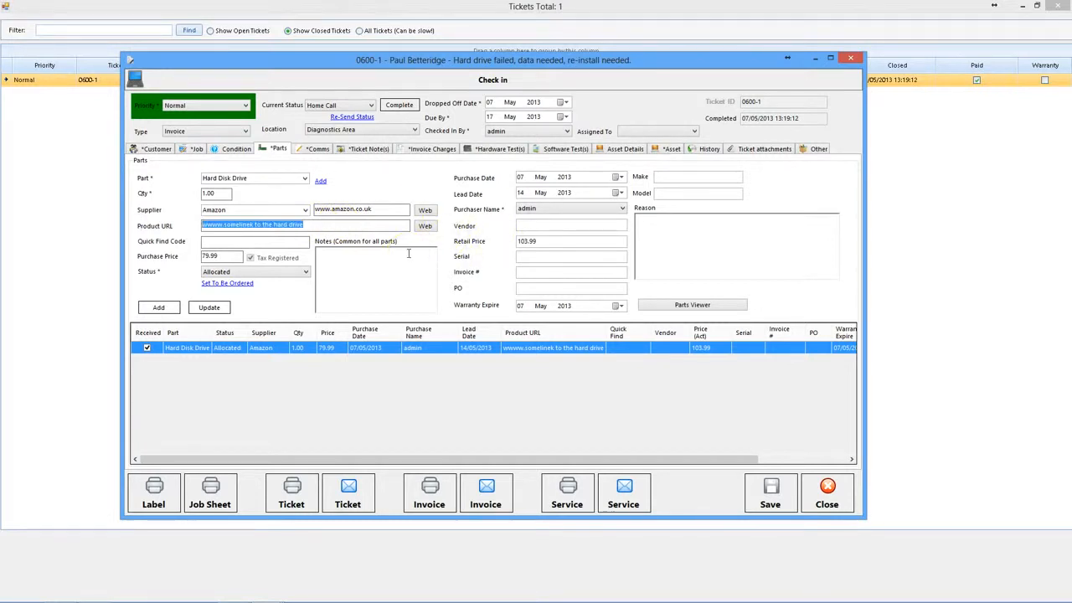
pyautogui.click(212, 242)
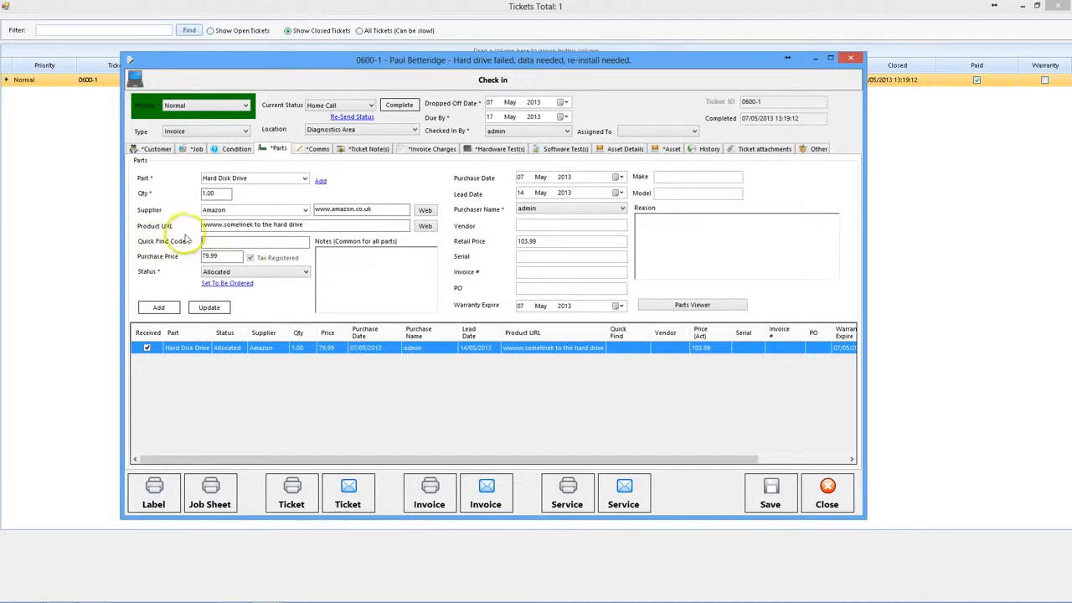
pyautogui.click(323, 251)
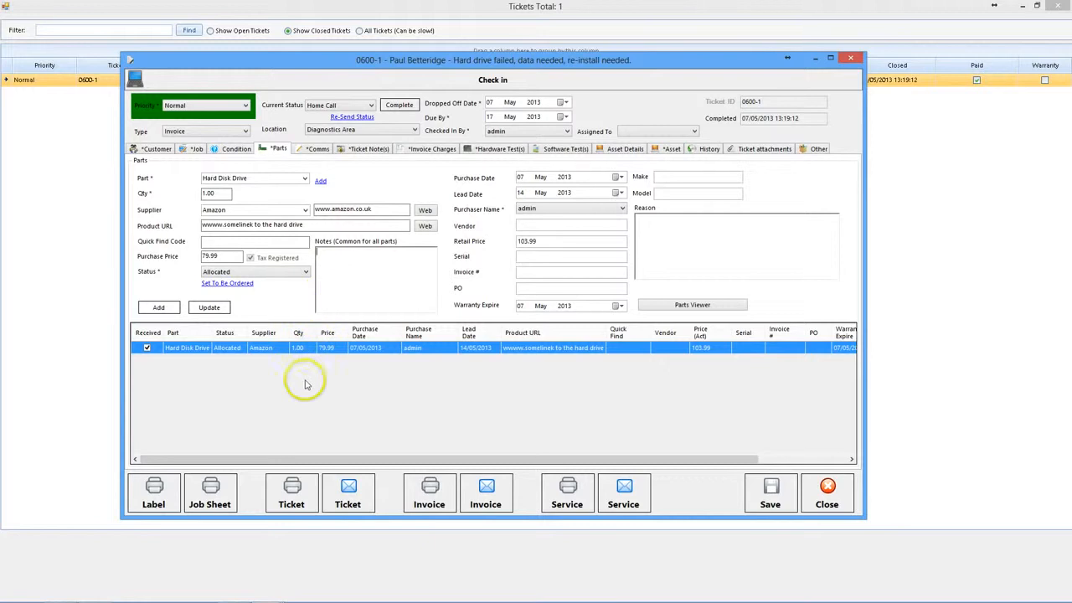
# - Choose Windows 7 as the part in the ticket's parts form
pyautogui.click(305, 181)
pyautogui.click(305, 181)
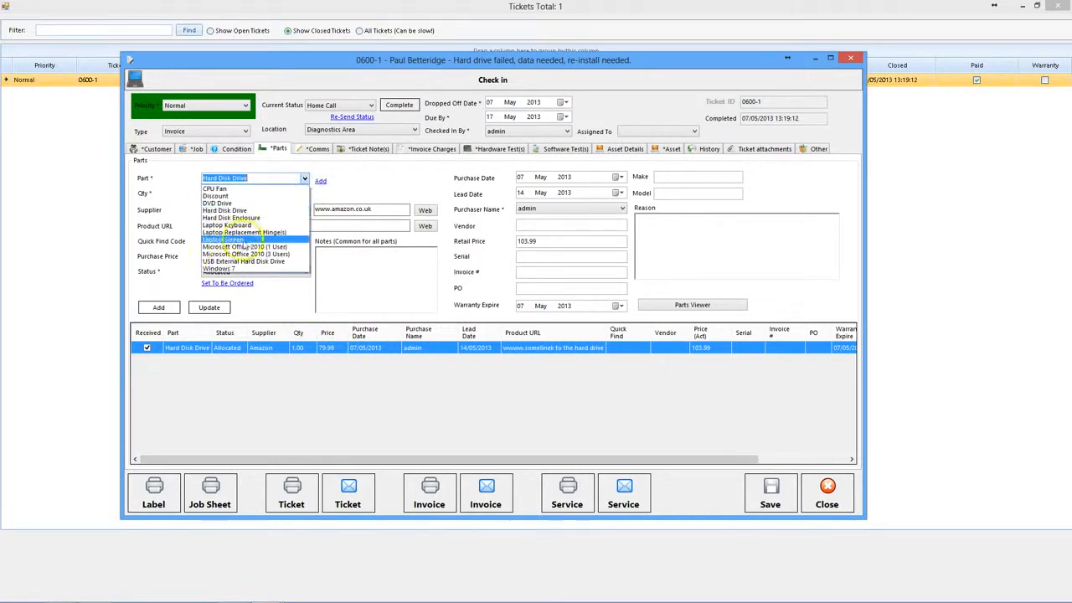
pyautogui.click(219, 268)
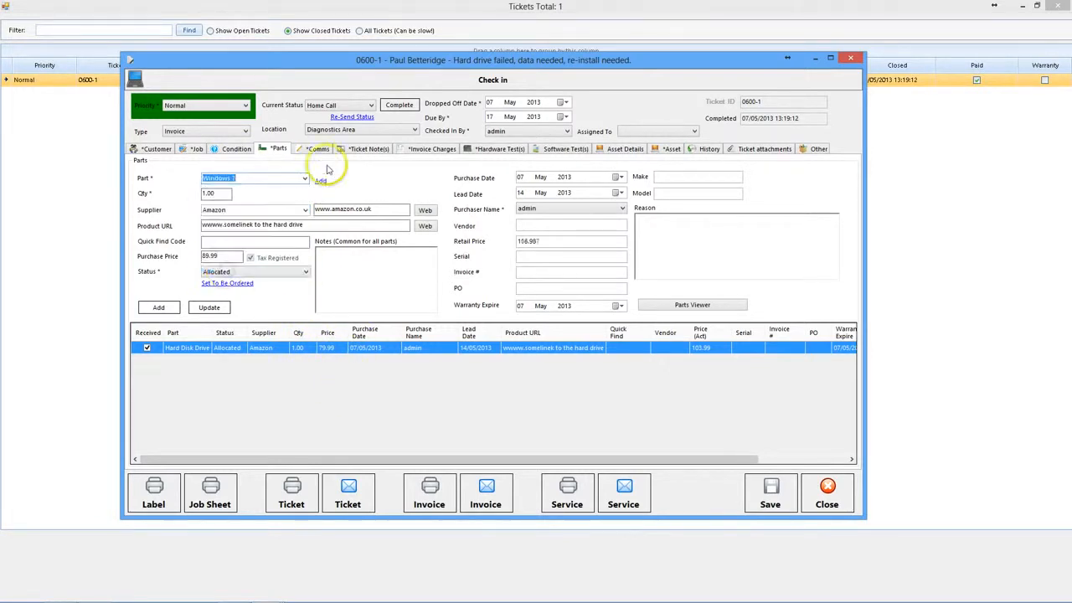
# - Load the hard disk drive entry from the ticket's parts list and update it
pyautogui.click(222, 347)
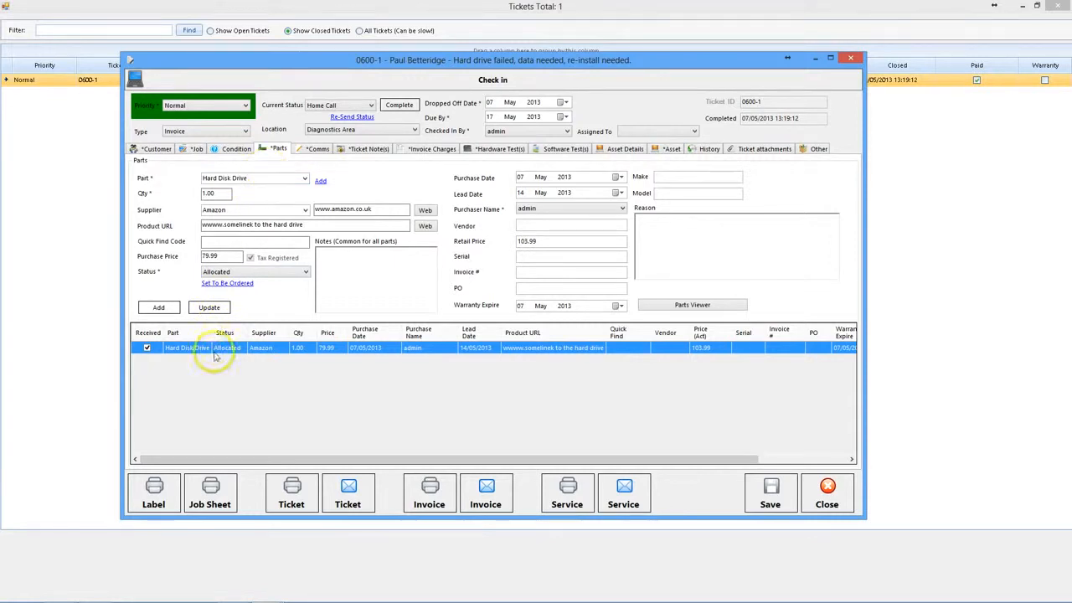
pyautogui.click(210, 308)
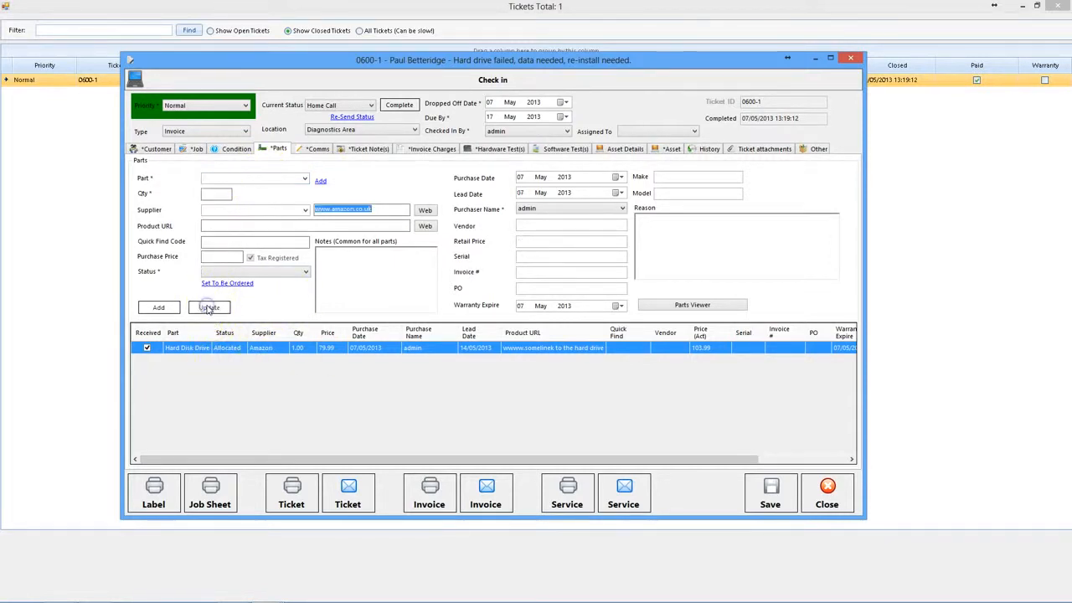
pyautogui.click(229, 350)
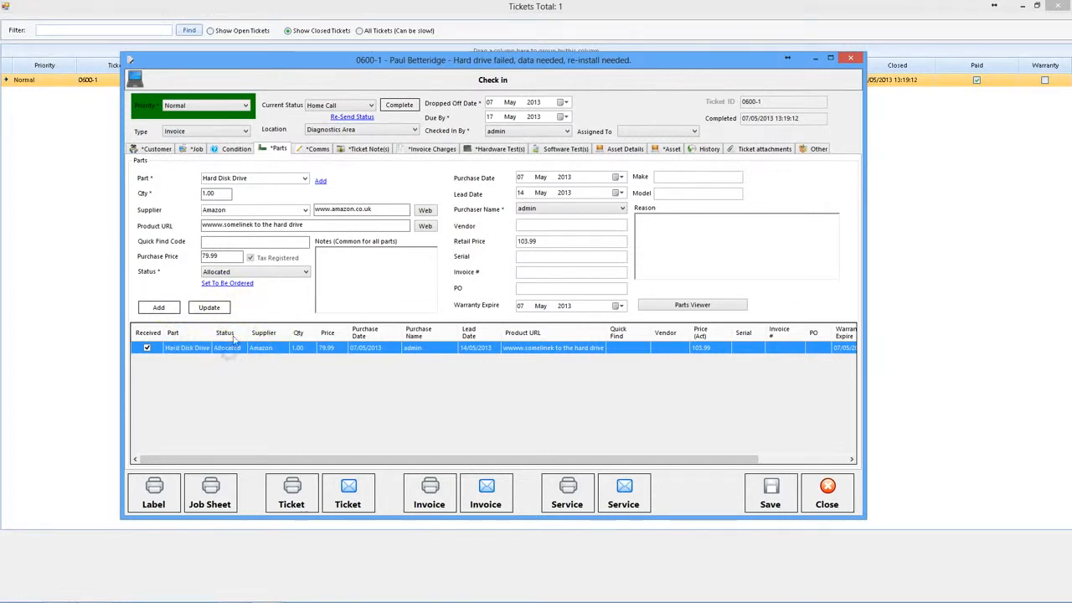
pyautogui.click(209, 308)
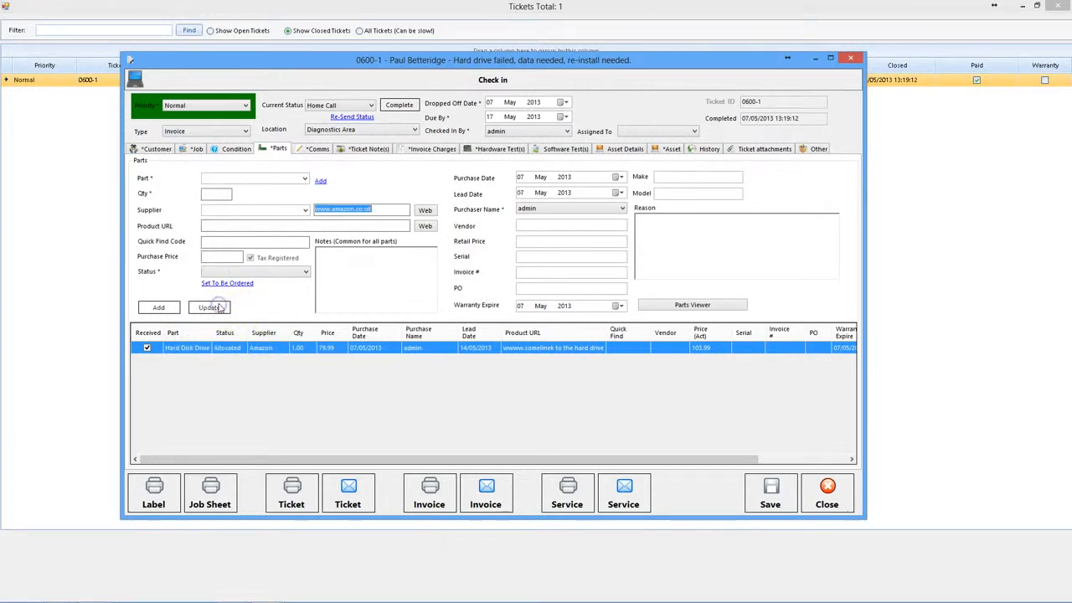
# - Select Windows 7 as the part for a new entry in the cleared parts form
pyautogui.click(306, 179)
pyautogui.click(306, 179)
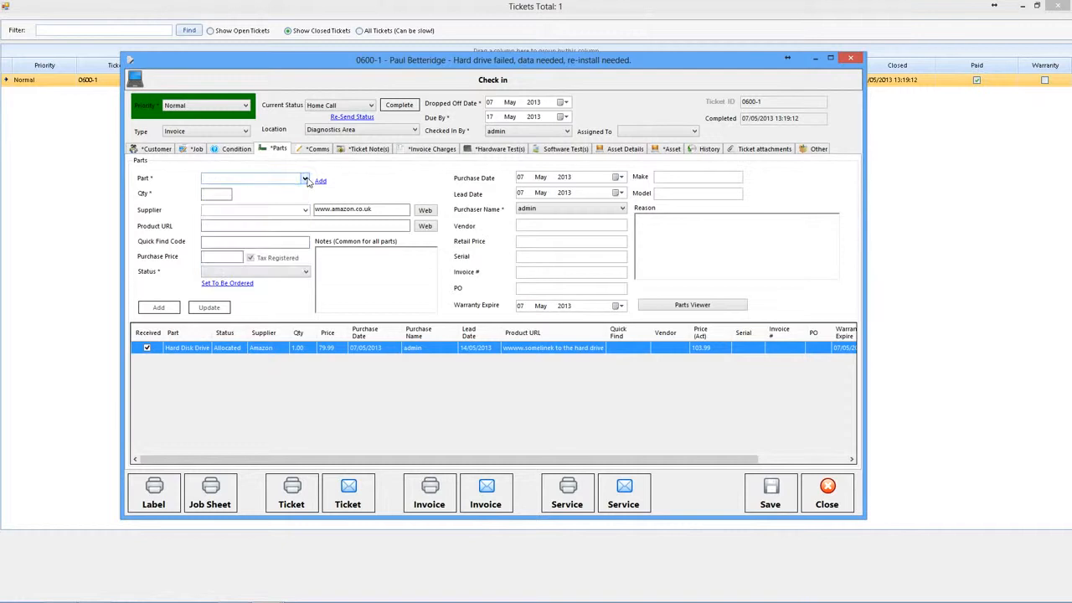
pyautogui.click(306, 180)
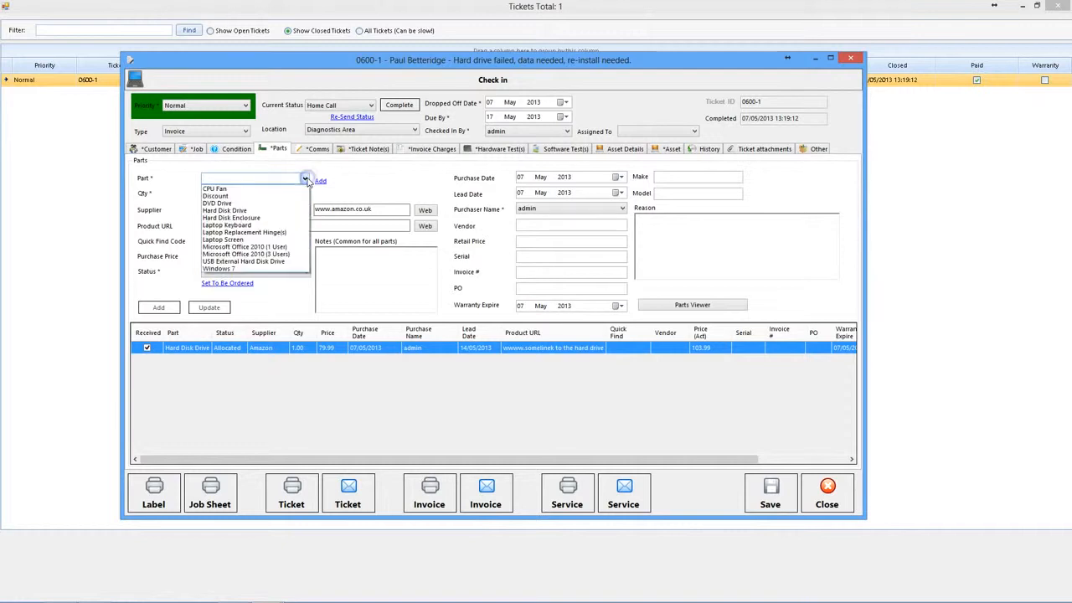
pyautogui.click(222, 270)
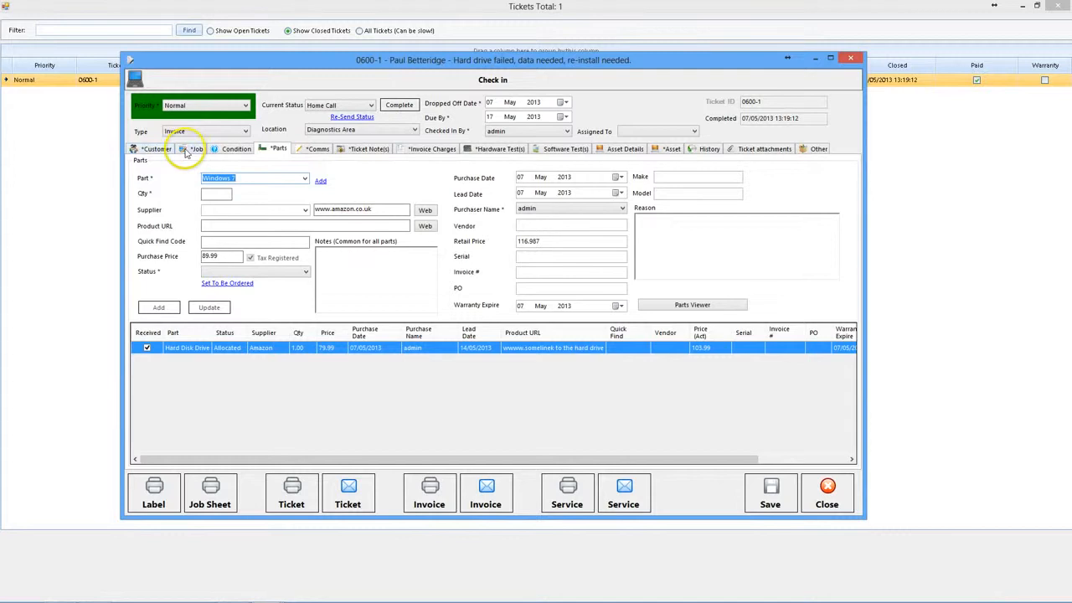
# - Create a new part named "Mac Os Mountain Lion" with a cost of 25 and set its quantity to 1
pyautogui.click(321, 183)
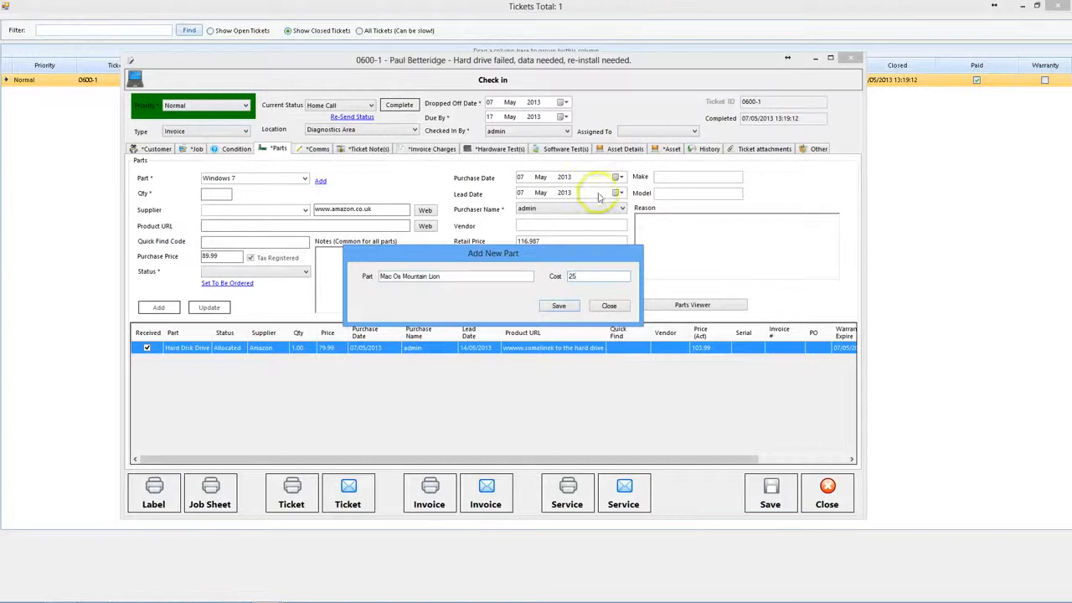
pyautogui.click(558, 306)
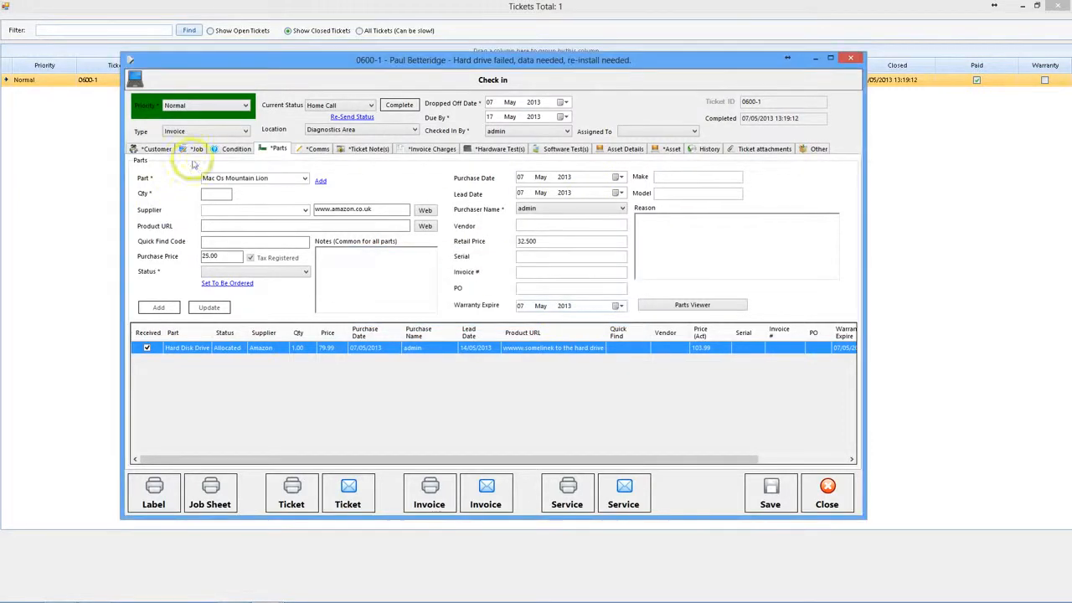
pyautogui.click(225, 193)
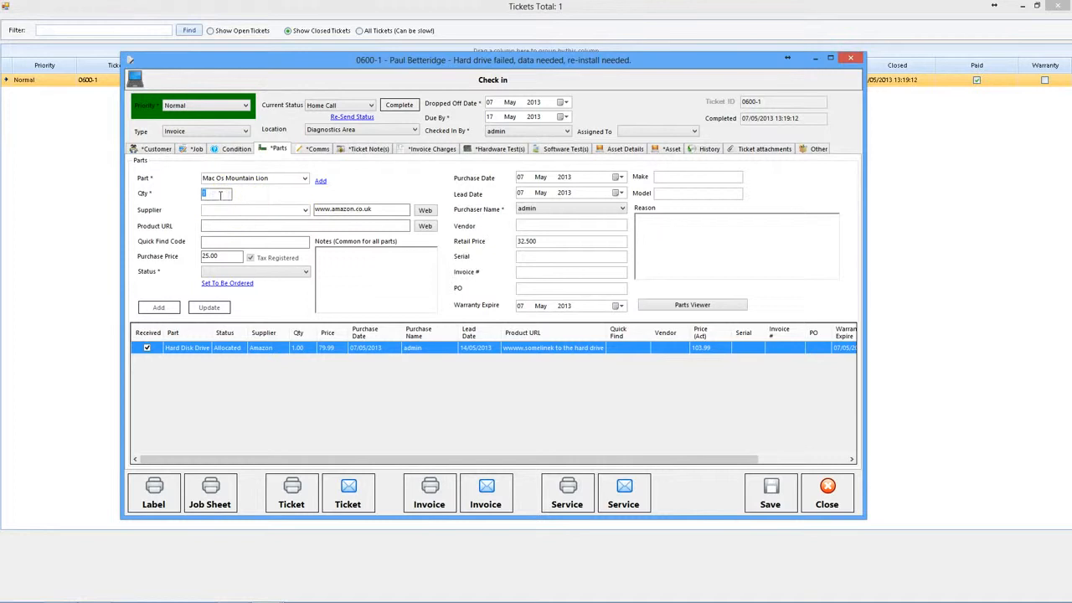
# - Set the Mac Os Mountain Lion part's supplier to Amazon and its status to To Be Ordered
pyautogui.click(291, 210)
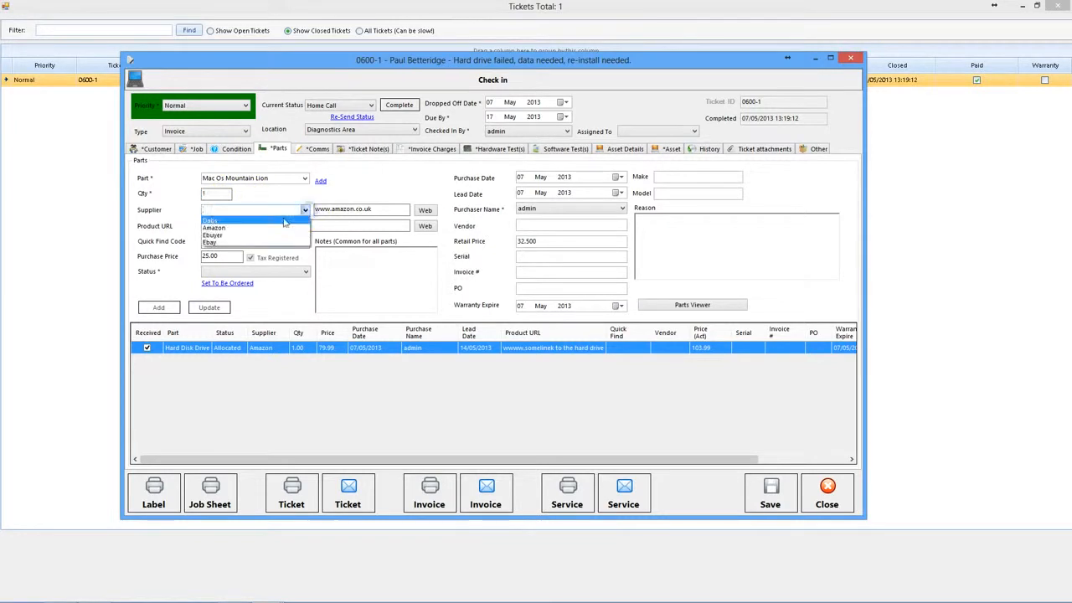
pyautogui.click(214, 227)
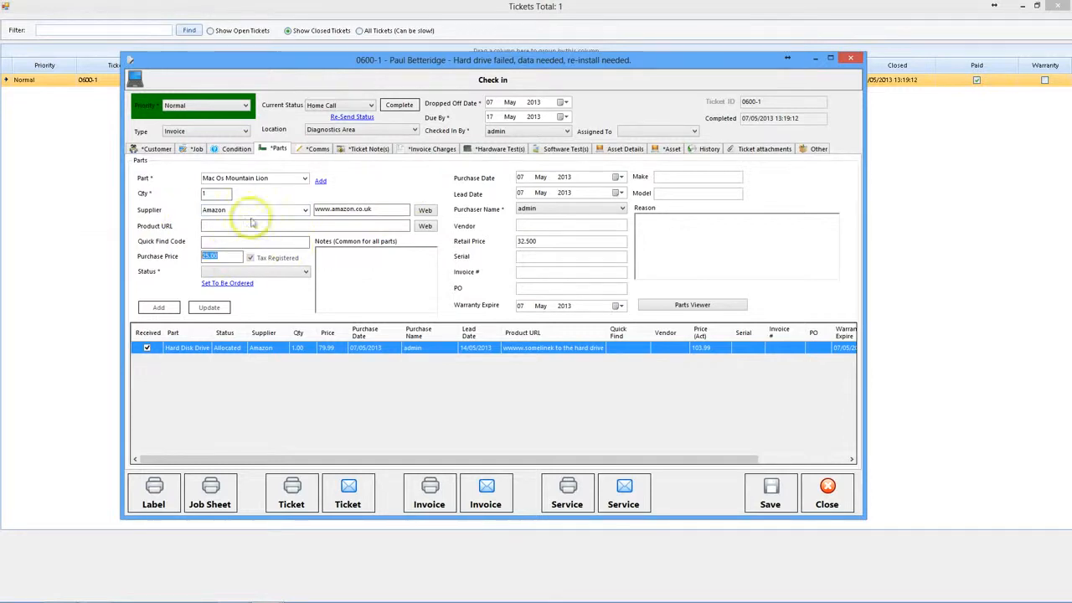
pyautogui.click(251, 271)
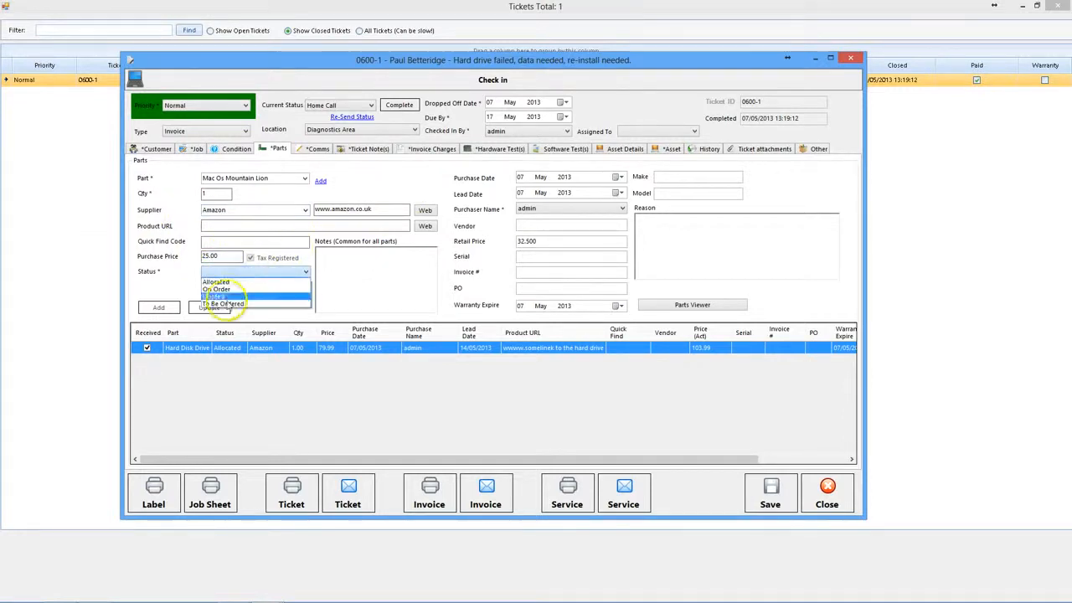
pyautogui.click(219, 305)
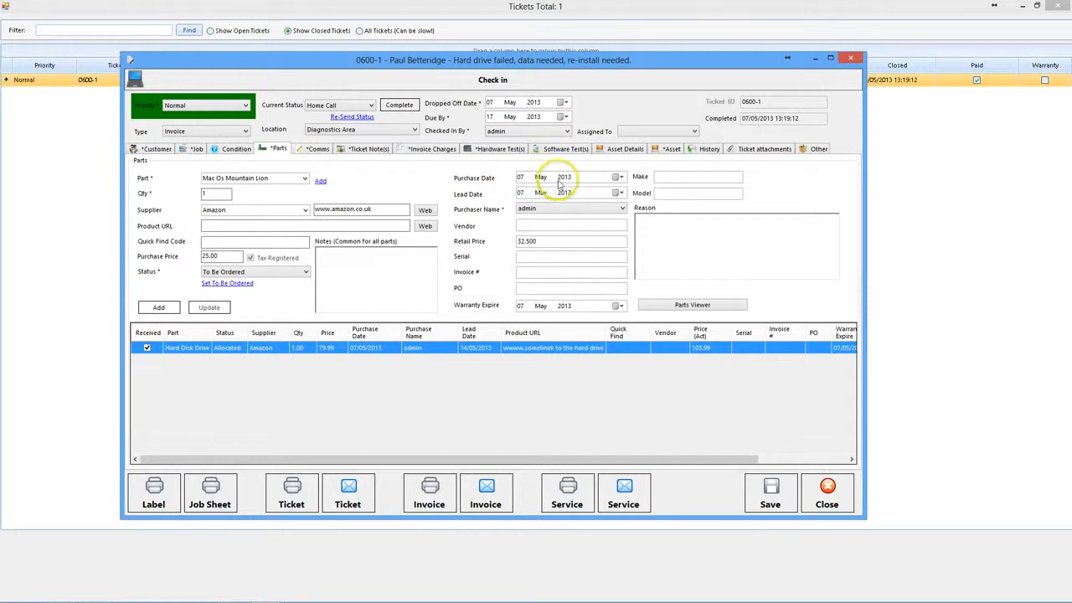
# - Set the lead date to 7 May 2013, enter the note "order using priority shipping" and add the part to the ticket
pyautogui.click(618, 193)
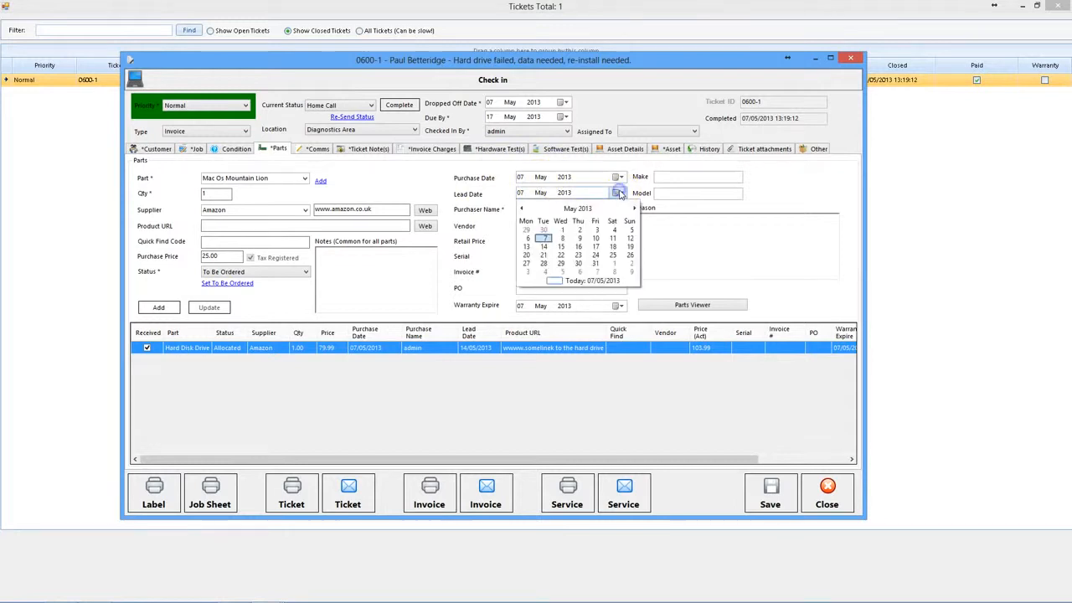
pyautogui.click(544, 238)
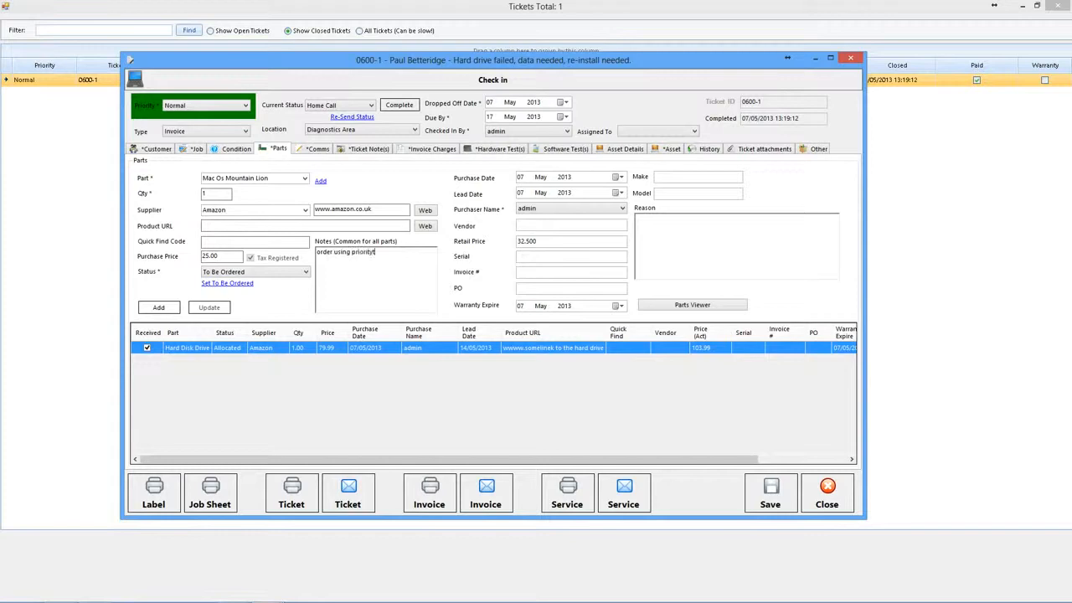
pyautogui.write('g')
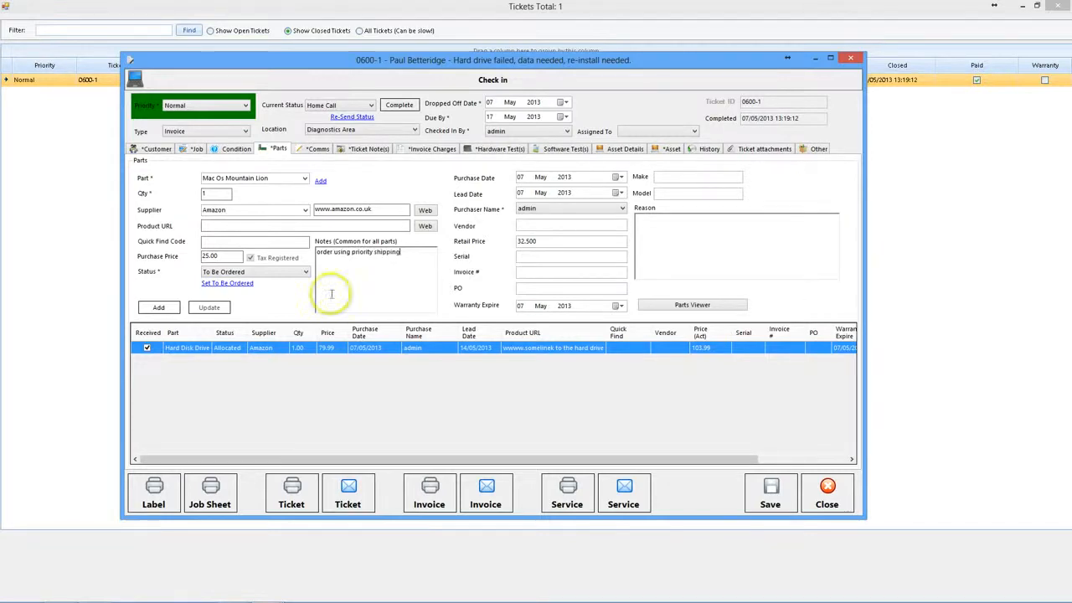
pyautogui.click(157, 309)
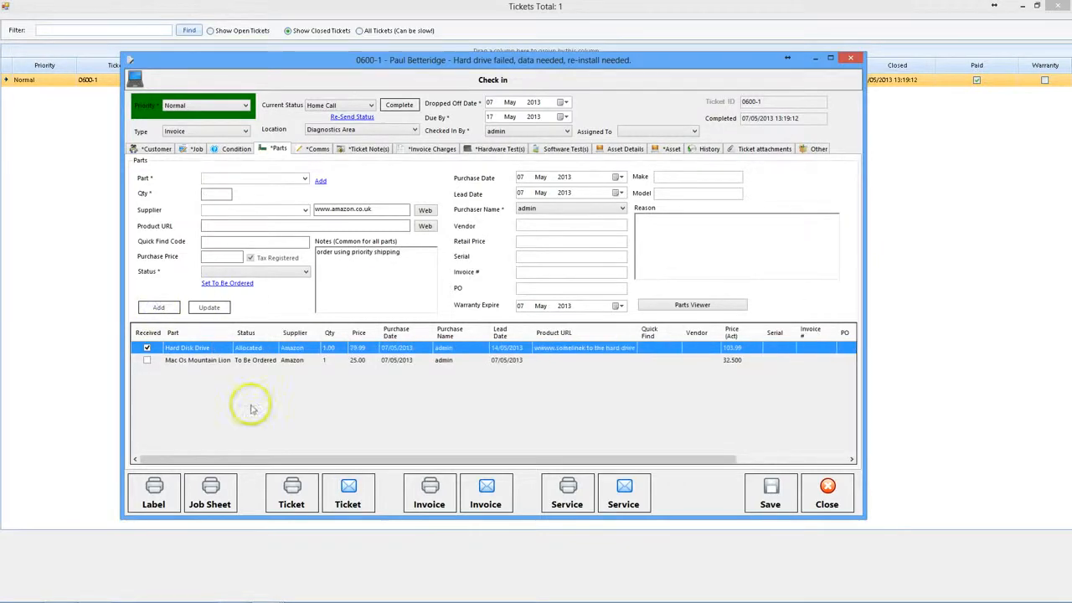
# - Compare the details of the Mac Os Mountain Lion and hard disk drive entries in the parts list
pyautogui.click(206, 360)
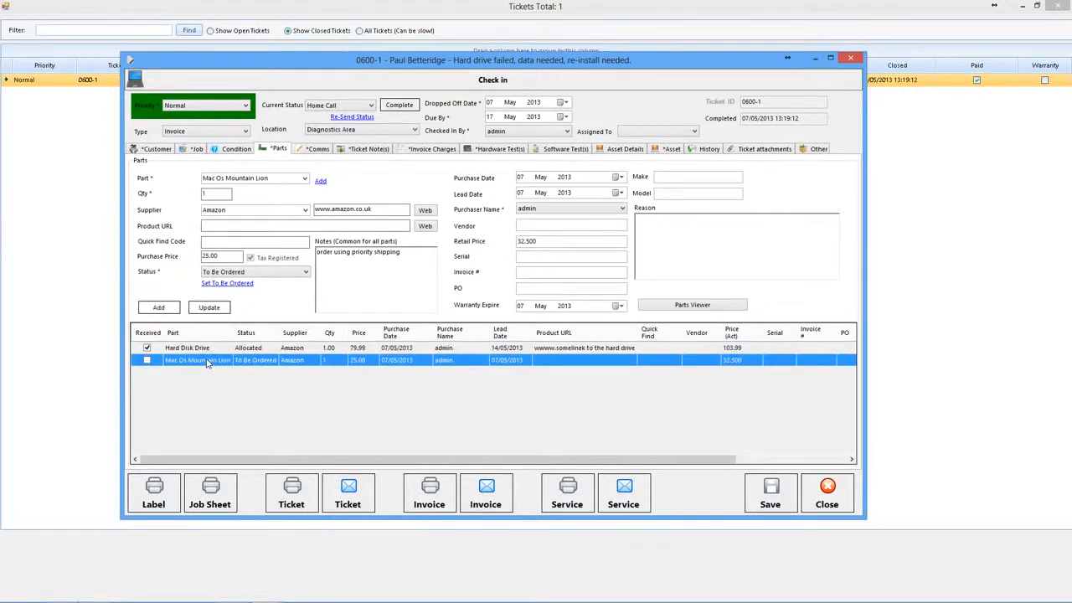
pyautogui.click(192, 348)
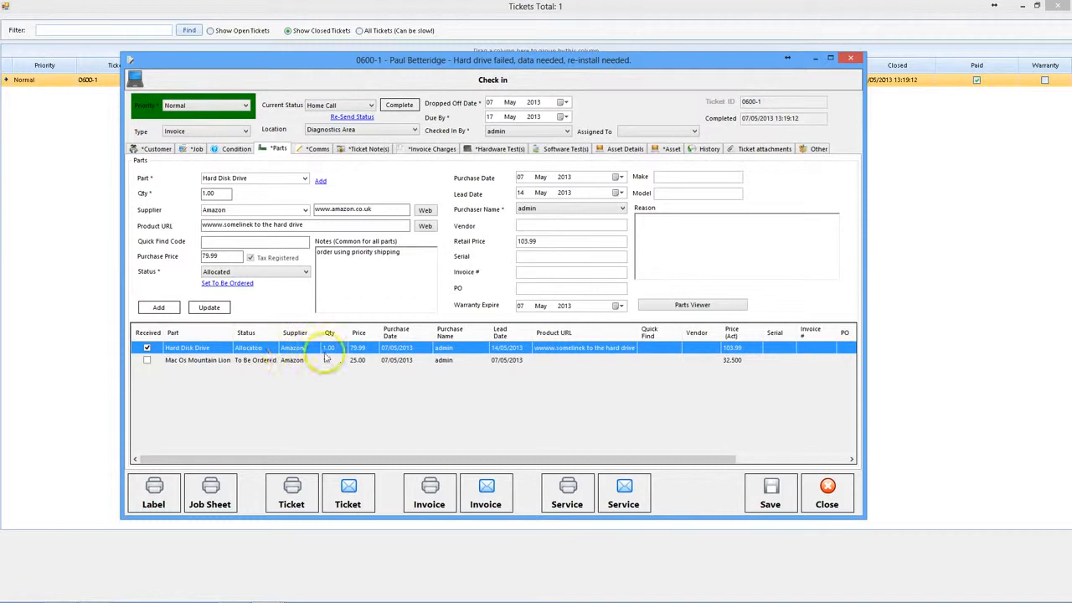
pyautogui.click(251, 366)
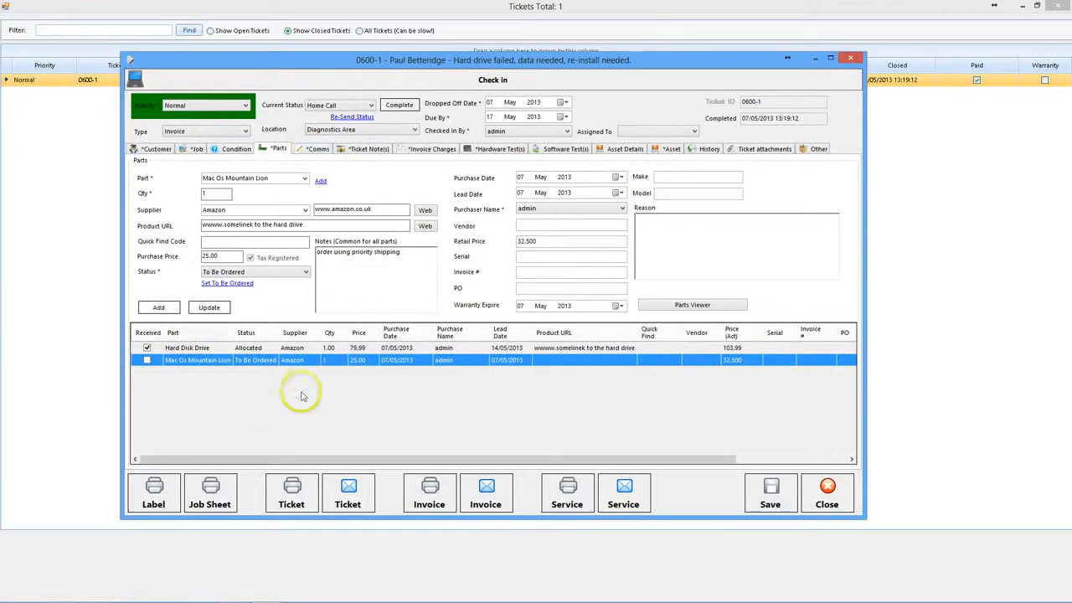
# - Set the hard disk drive part's lead date to 9 May 2013 and save the ticket
pyautogui.click(204, 347)
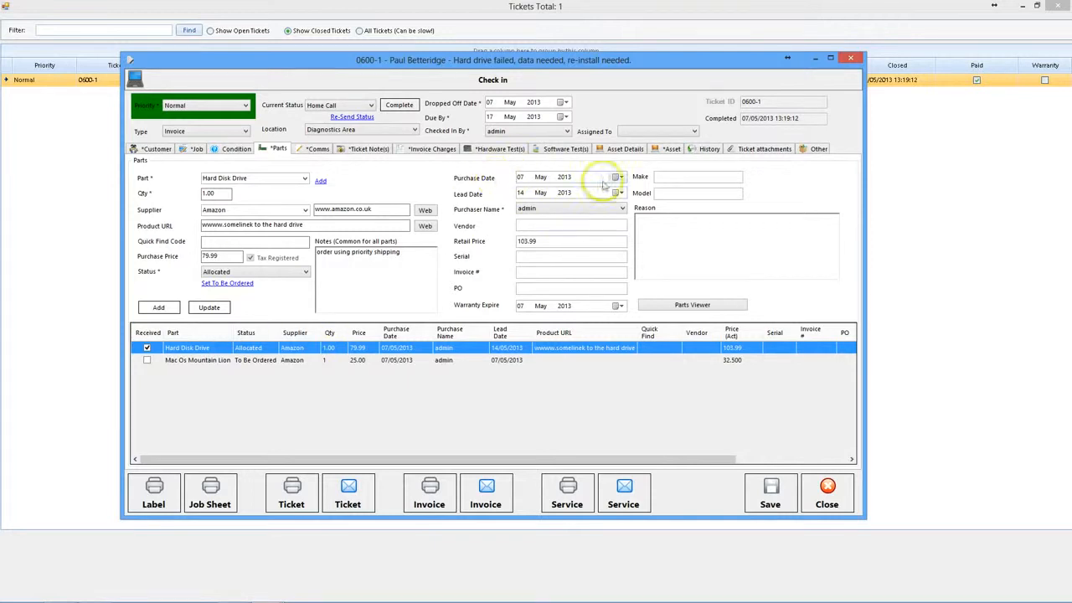
pyautogui.click(519, 178)
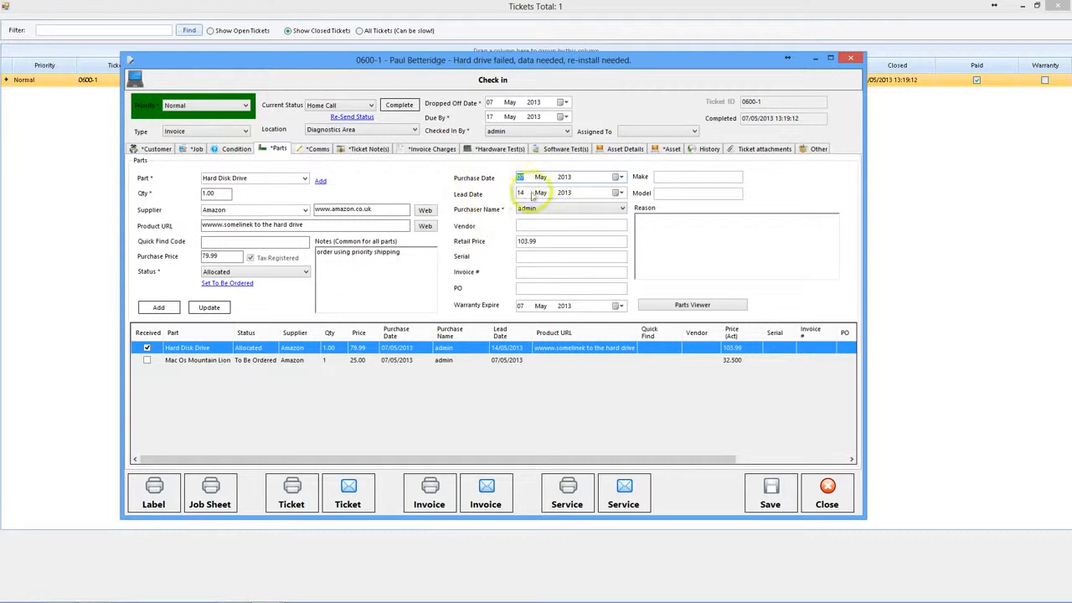
pyautogui.click(621, 194)
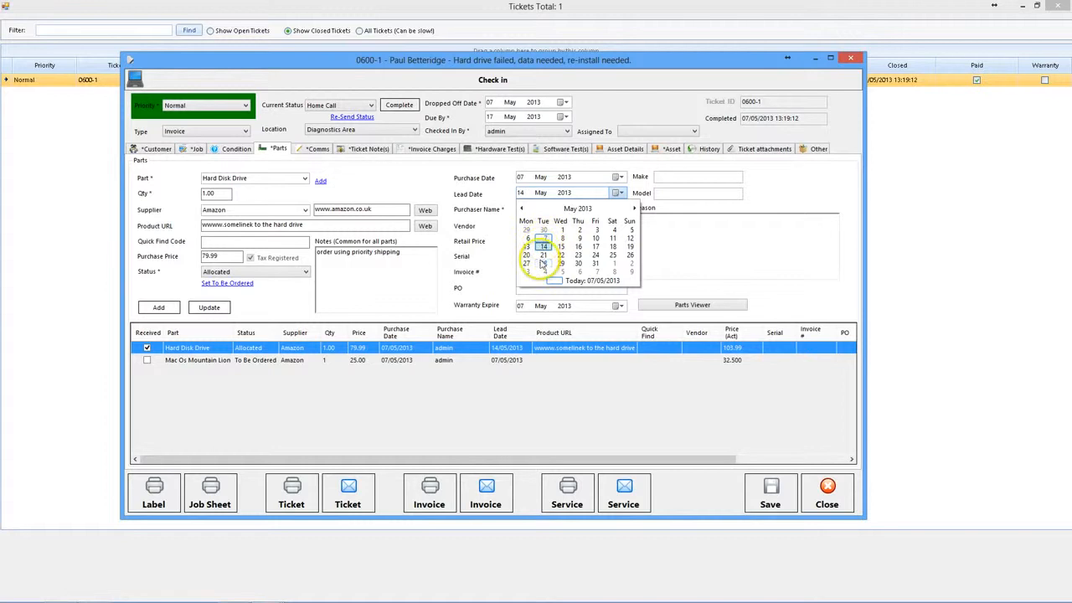
pyautogui.click(543, 246)
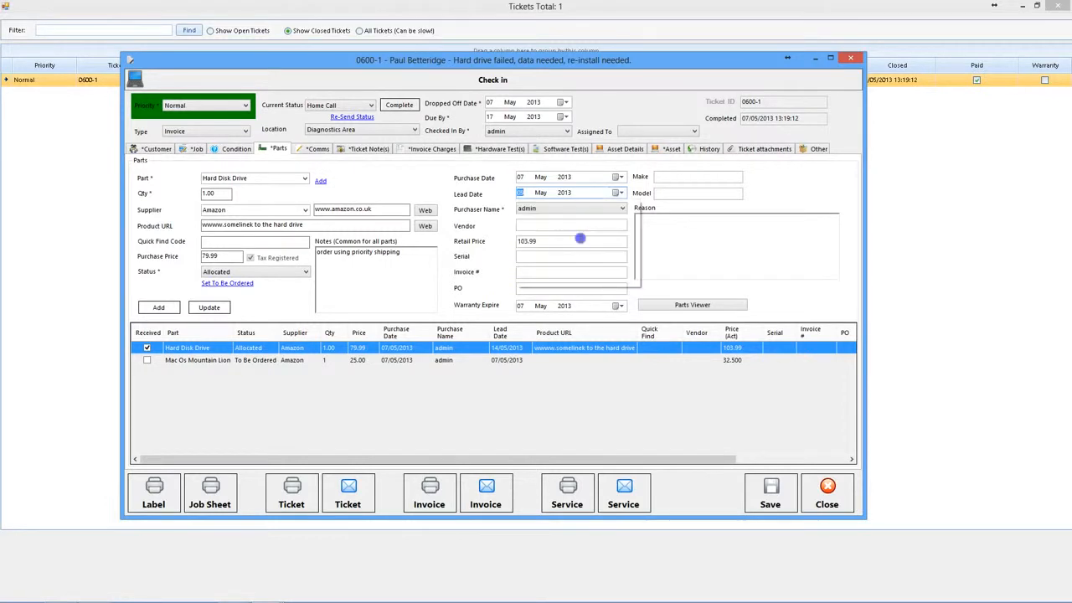
pyautogui.write('09')
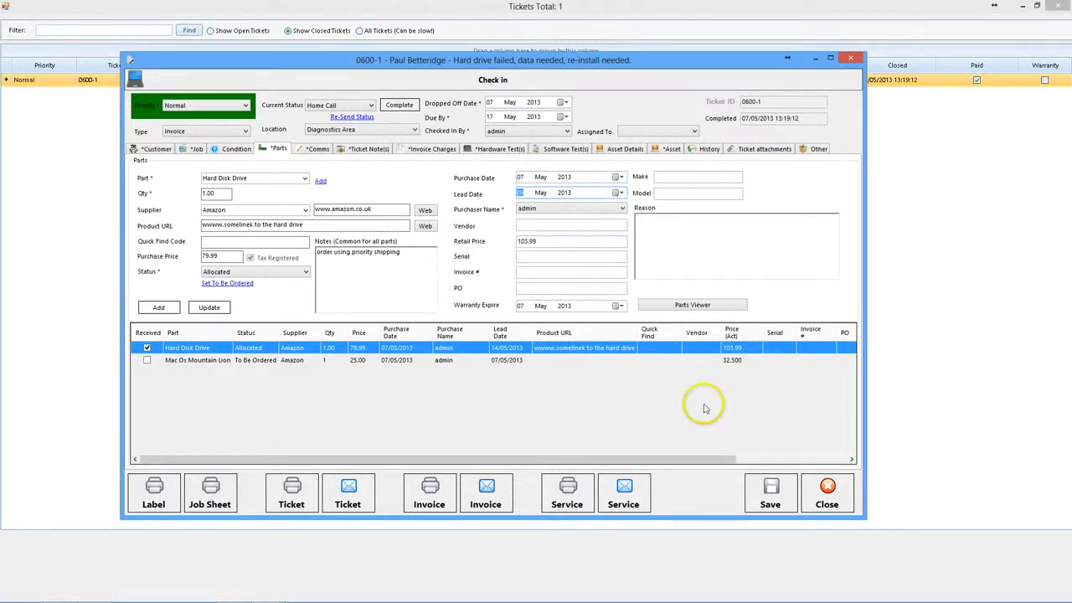
pyautogui.click(769, 498)
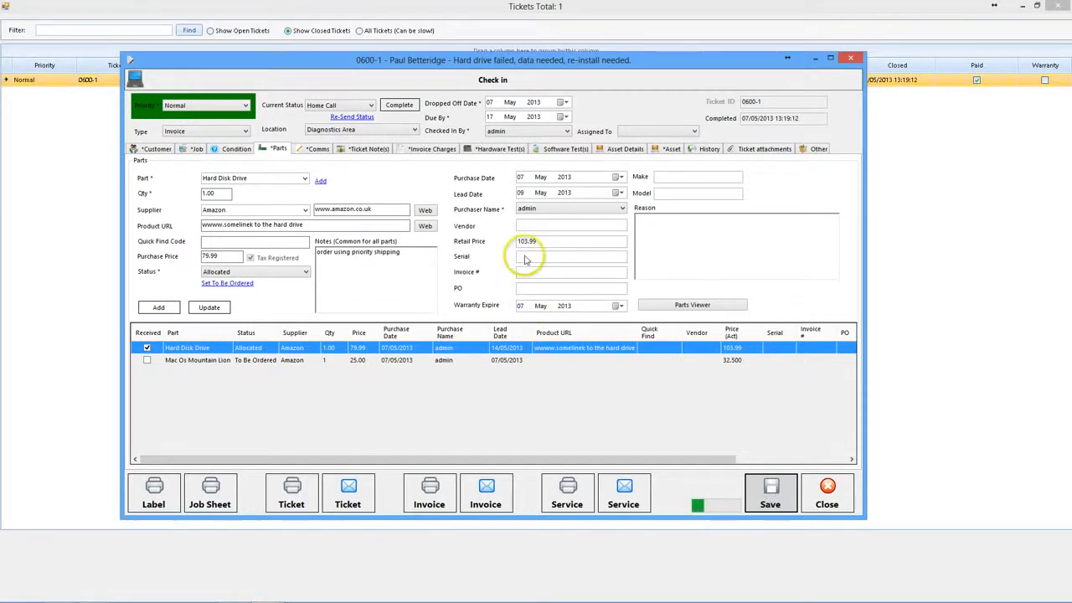
# - Reload the hard disk drive entry and examine its Serial, Invoice # and PO fields
pyautogui.click(608, 350)
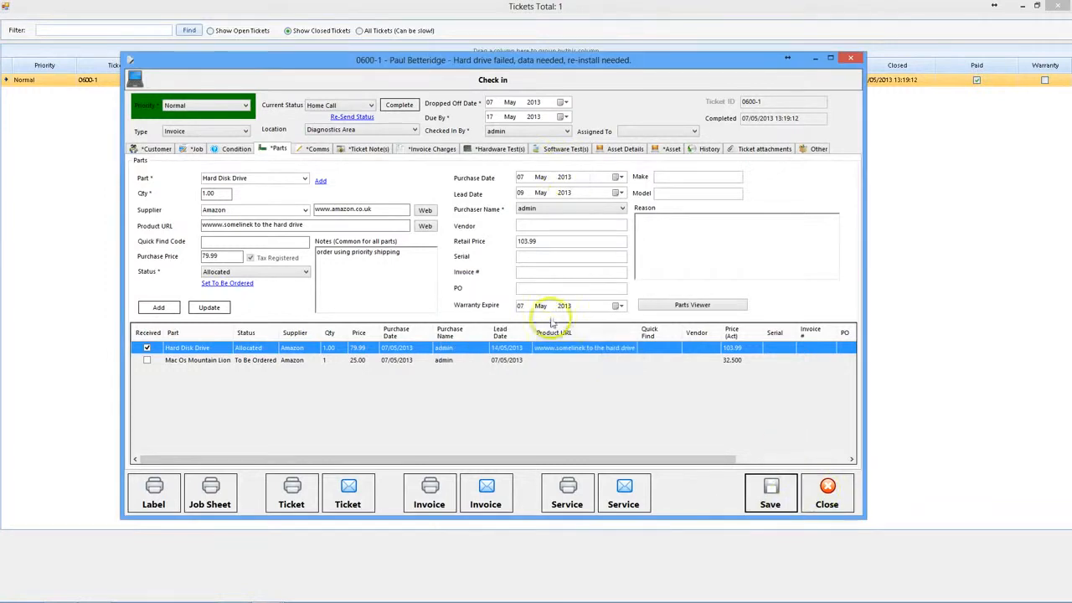
pyautogui.click(194, 347)
pyautogui.click(526, 257)
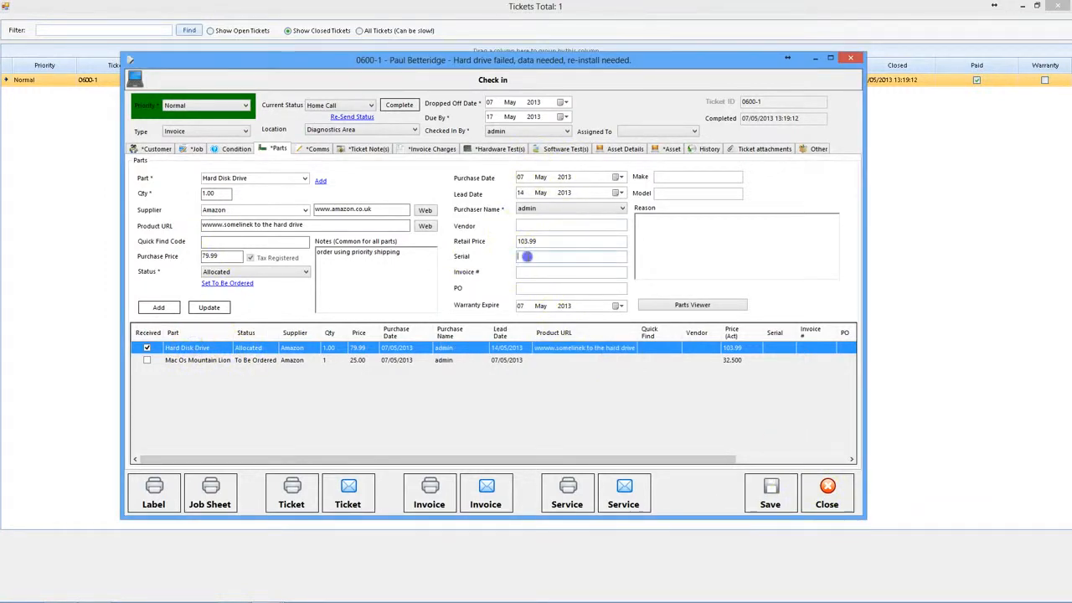
pyautogui.click(523, 273)
pyautogui.click(534, 285)
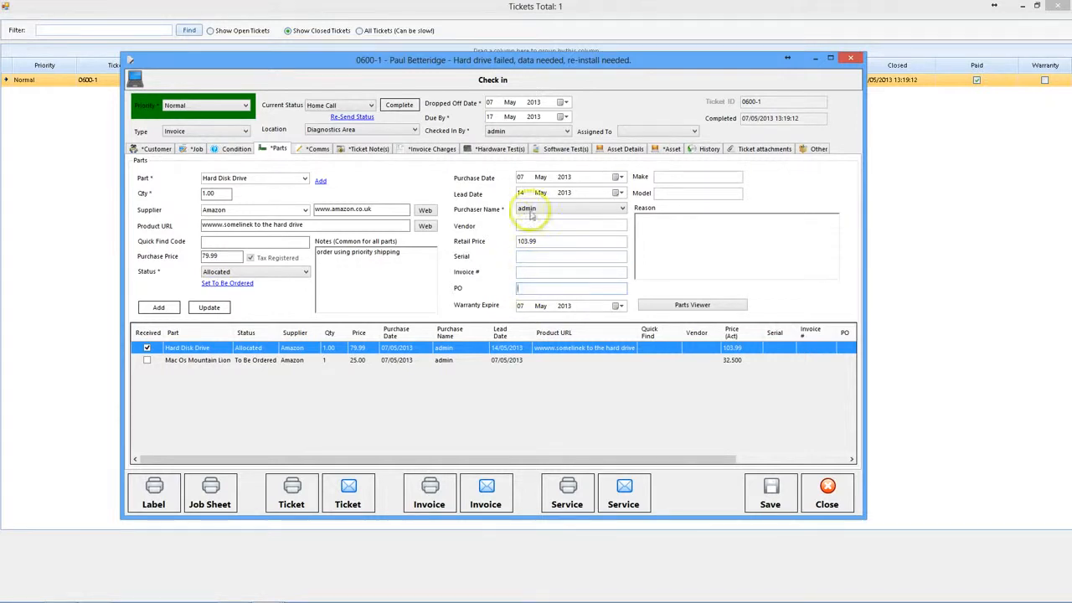
# - Set the hard disk drive's make to "Western Digitial" and model to "WD320ABC", update the entry and reload it
pyautogui.click(662, 174)
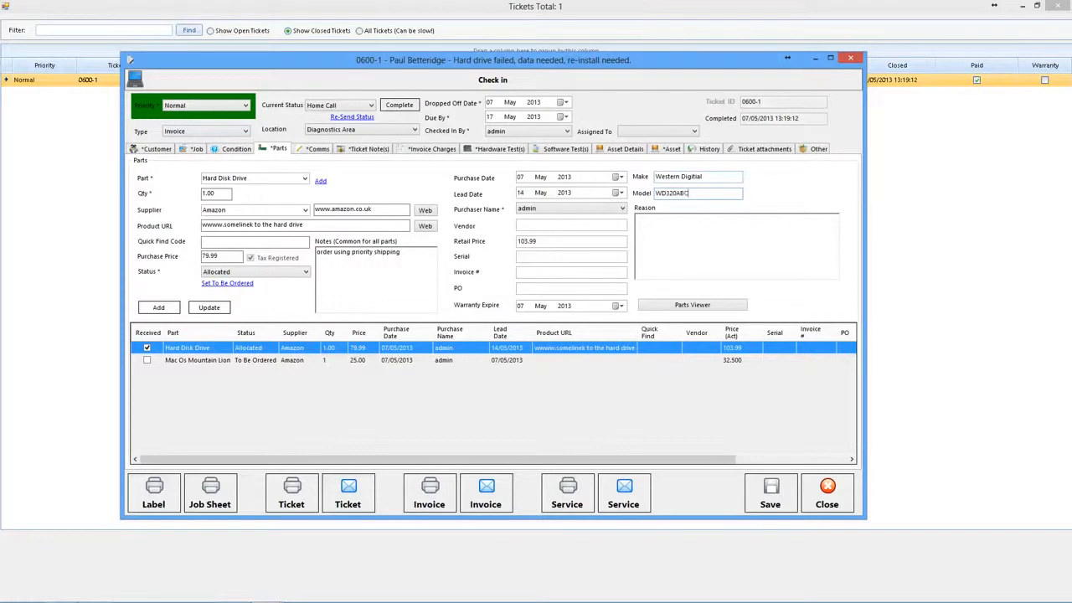
pyautogui.click(210, 307)
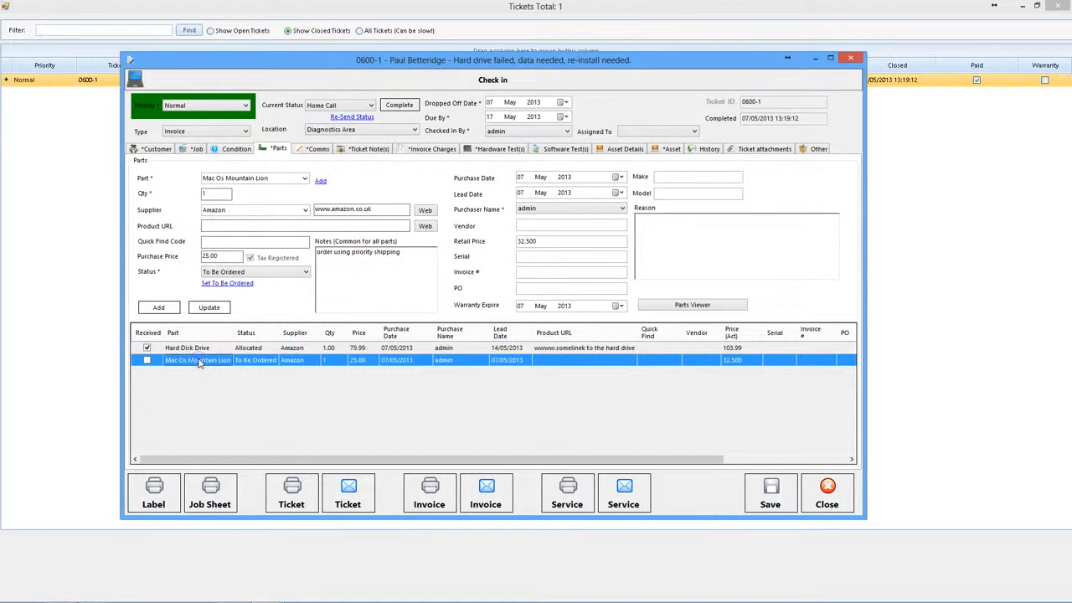
pyautogui.click(192, 348)
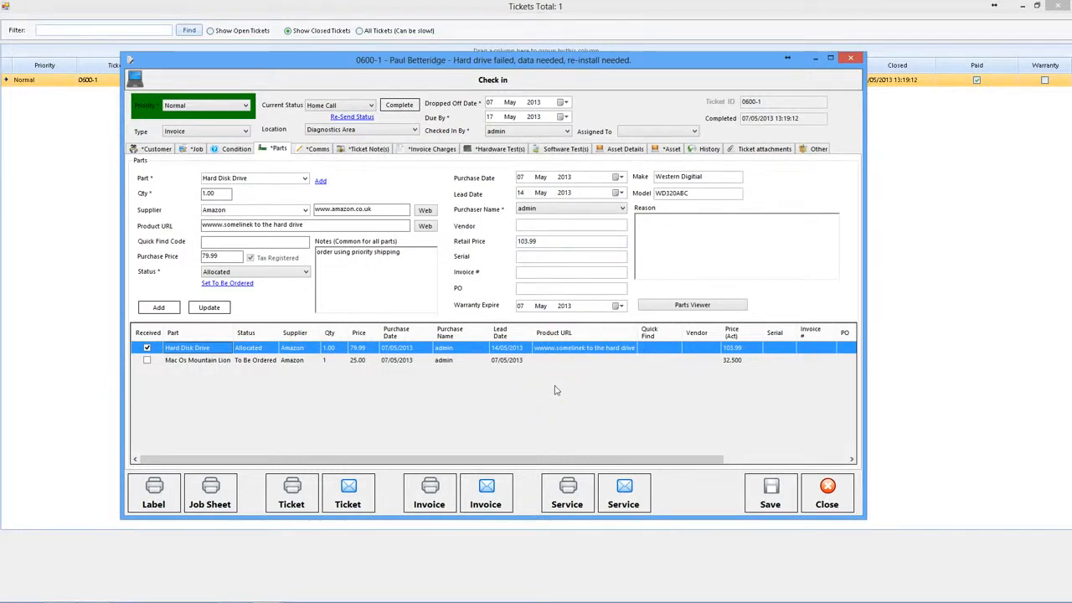
# - Examine the ticket's internal communication notes about diagnostics, phone calls to the customer and quote acceptance
pyautogui.click(312, 151)
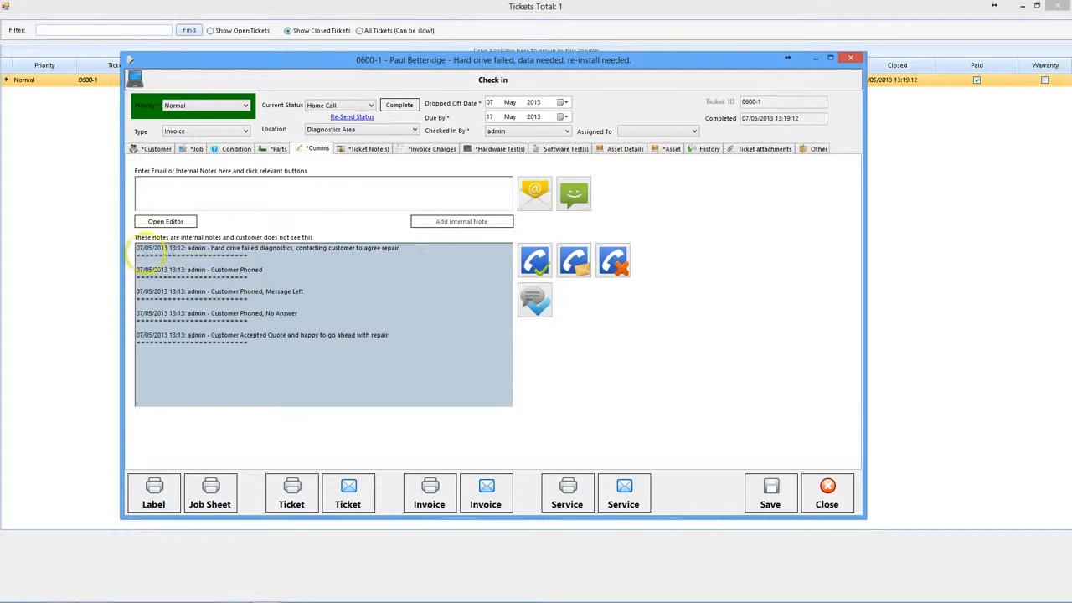
pyautogui.moveTo(144, 251); pyautogui.dragTo(342, 320)
pyautogui.click(341, 324)
pyautogui.click(195, 250)
pyautogui.moveTo(262, 343); pyautogui.dragTo(140, 246)
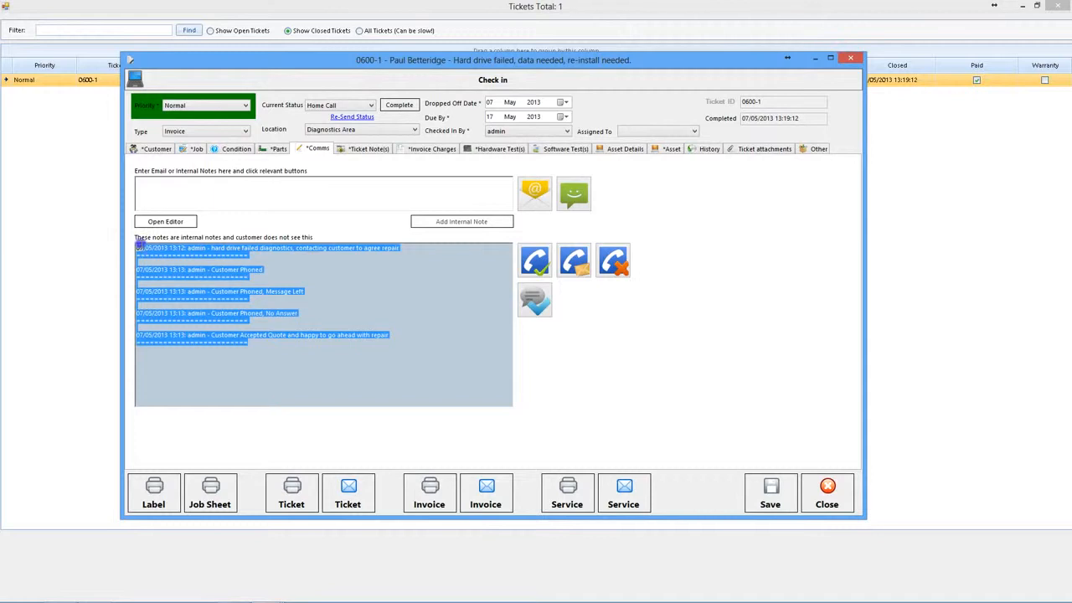
# - Examine the ticket's history log of creation, save, status, priority and type changes
pyautogui.click(709, 148)
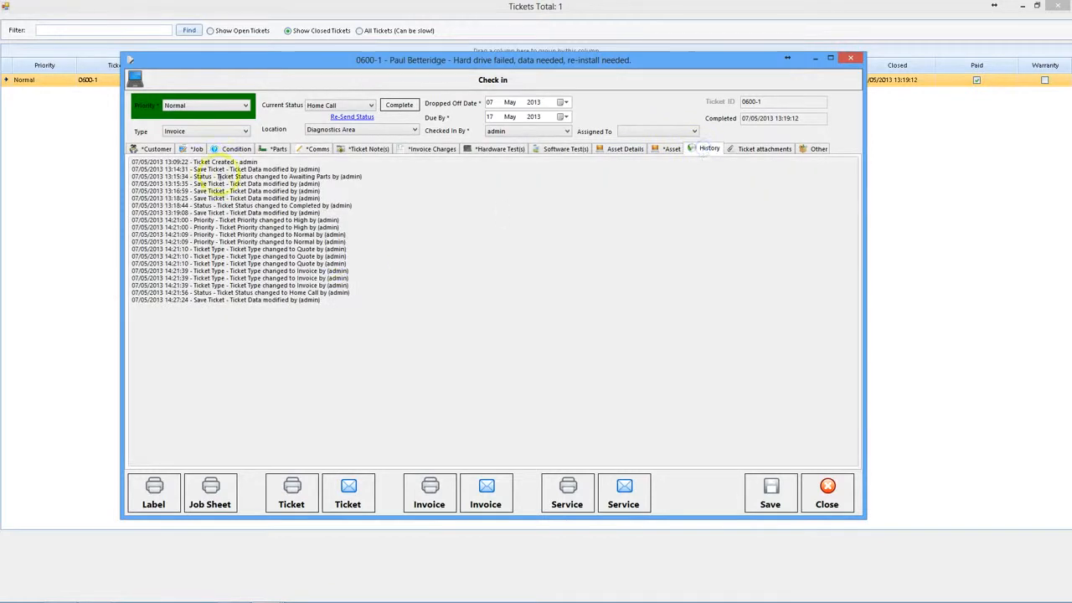
pyautogui.moveTo(201, 170); pyautogui.dragTo(336, 278)
pyautogui.click(335, 278)
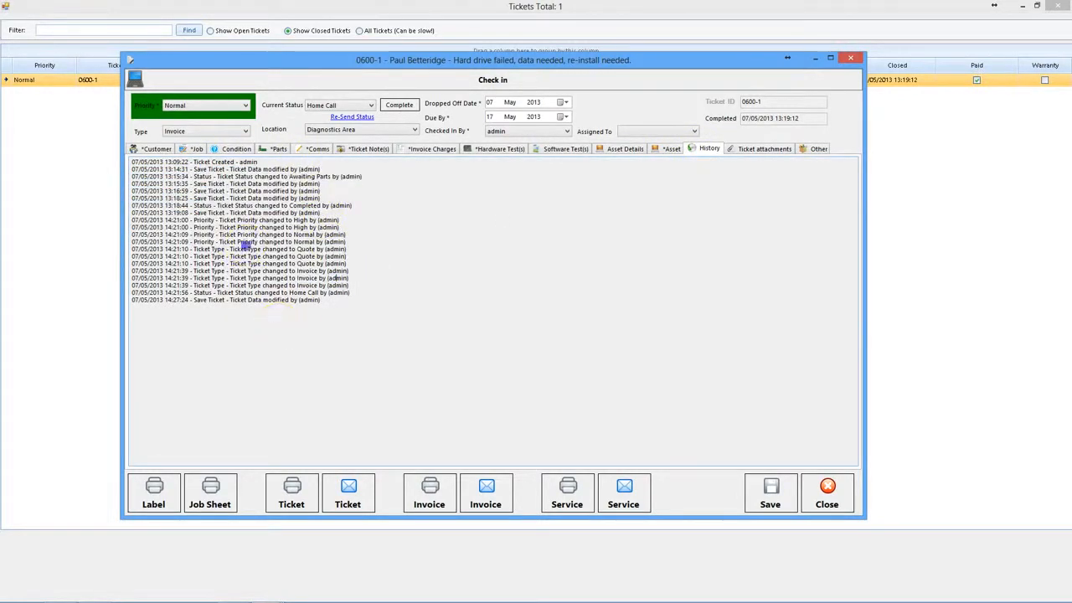
# - Write "this is a lot larger area to use" in the full-size editor for the ticket's communication notes
pyautogui.click(275, 148)
pyautogui.click(315, 148)
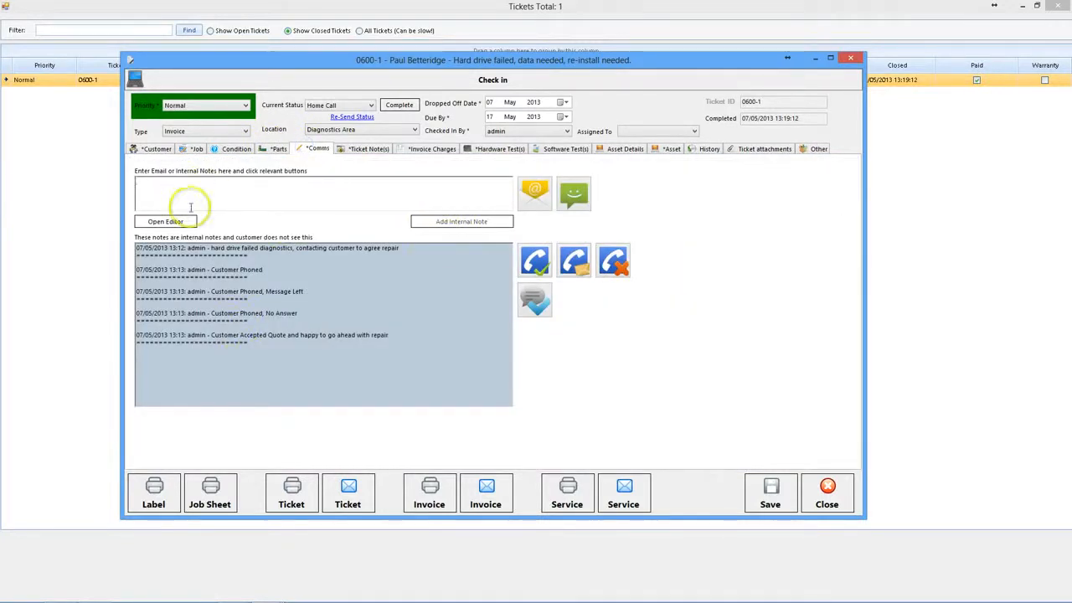
pyautogui.click(238, 186)
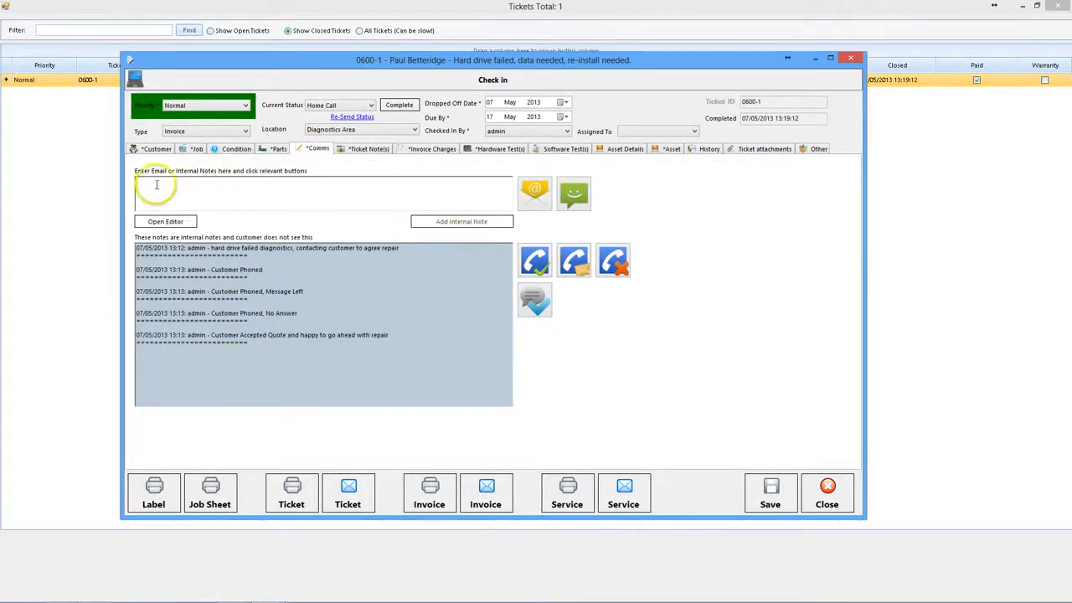
pyautogui.click(170, 222)
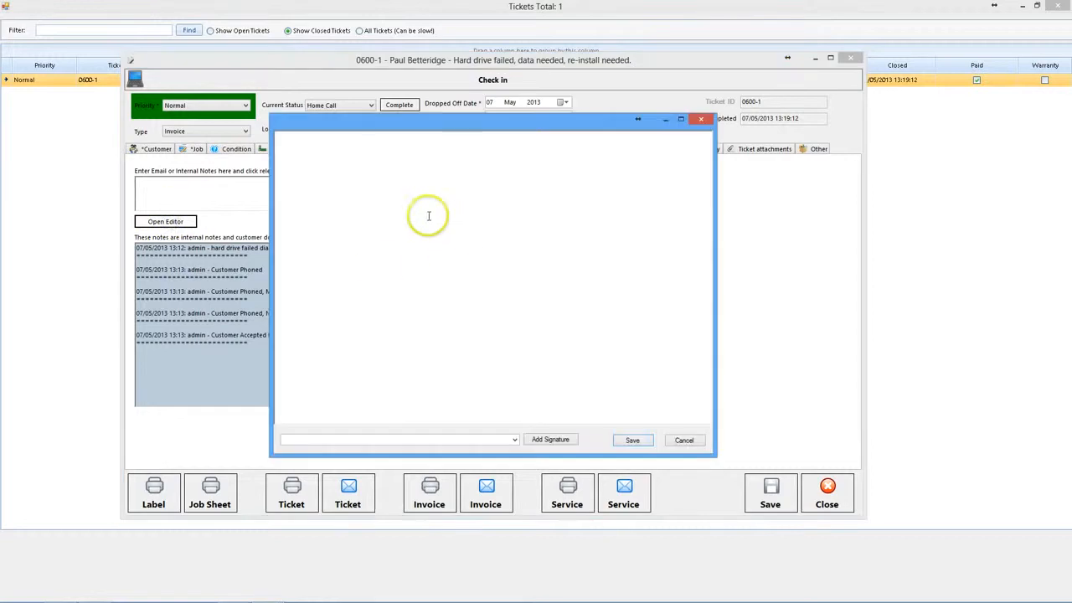
pyautogui.write('this is a lot larger area to use')
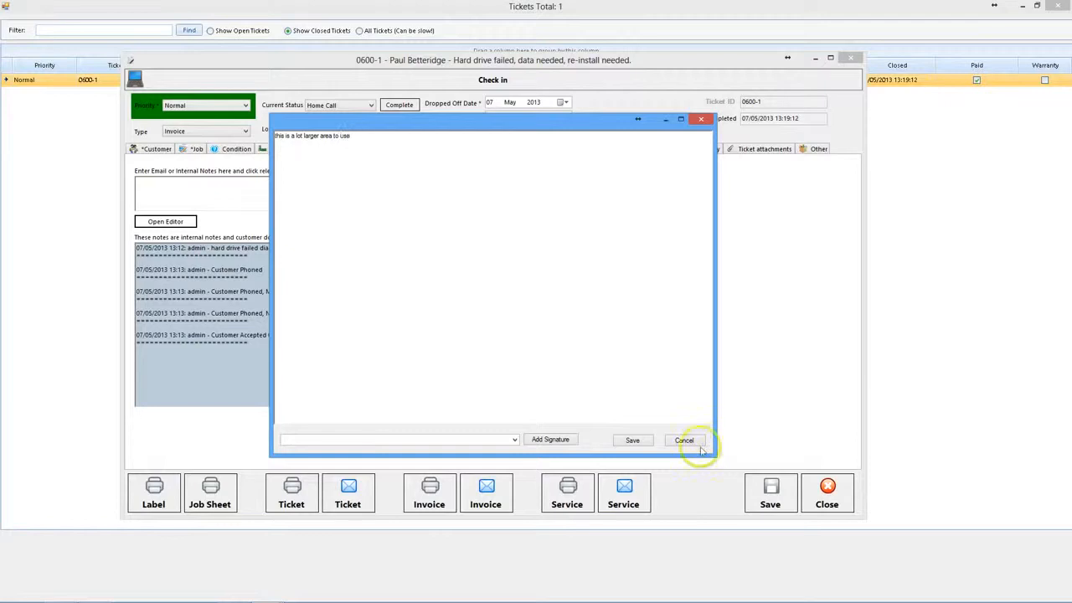
# - Choose the canned diagnosis-completed reply, add the signature to the note and undo the signature
pyautogui.click(510, 442)
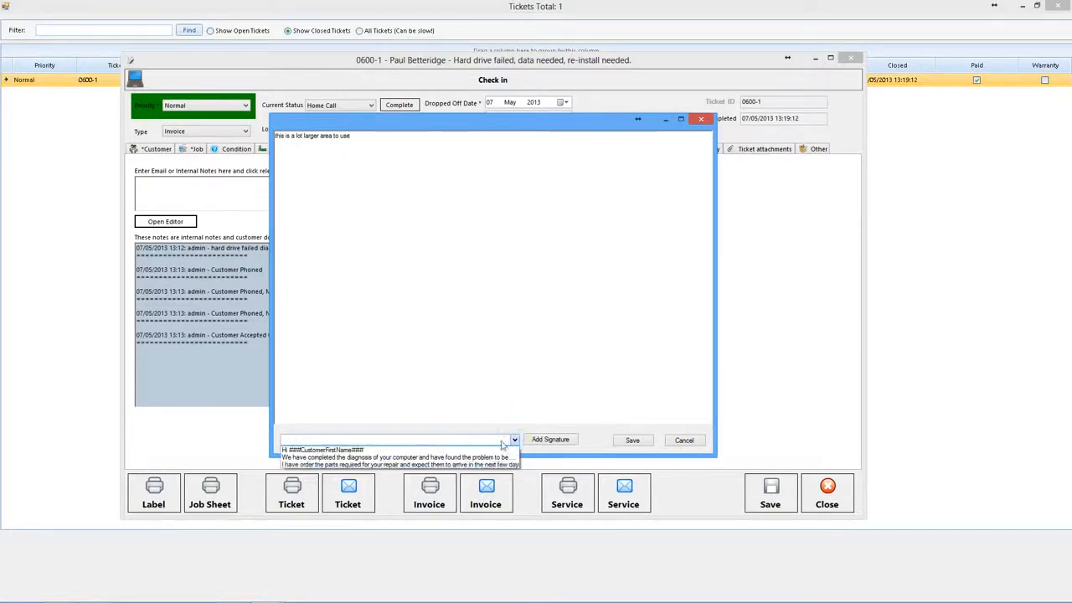
pyautogui.click(335, 457)
pyautogui.click(561, 440)
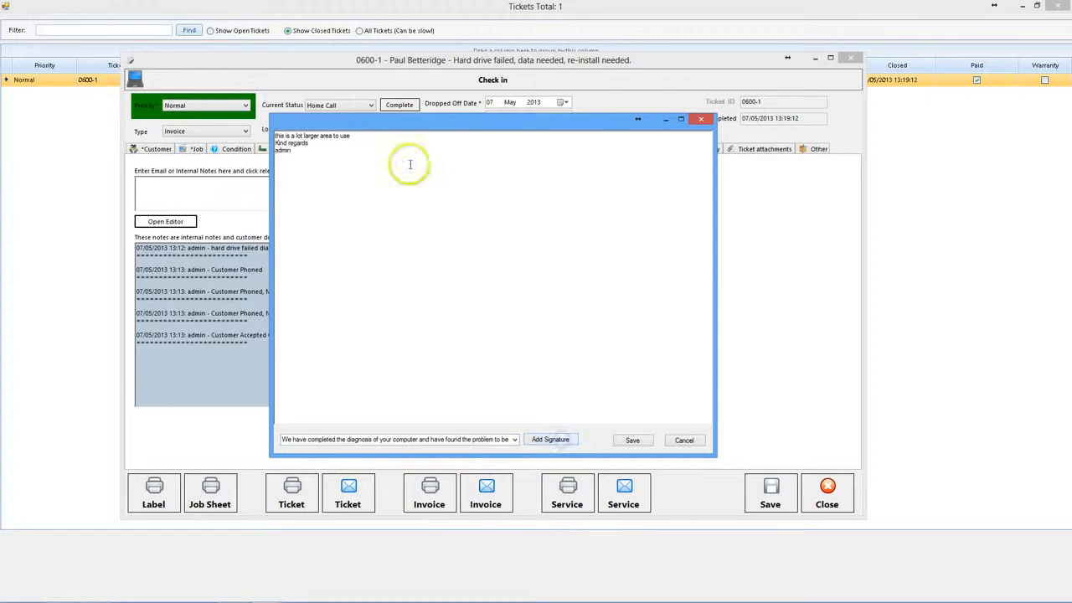
pyautogui.click(347, 158)
pyautogui.hotkey('ctrl', 'z')
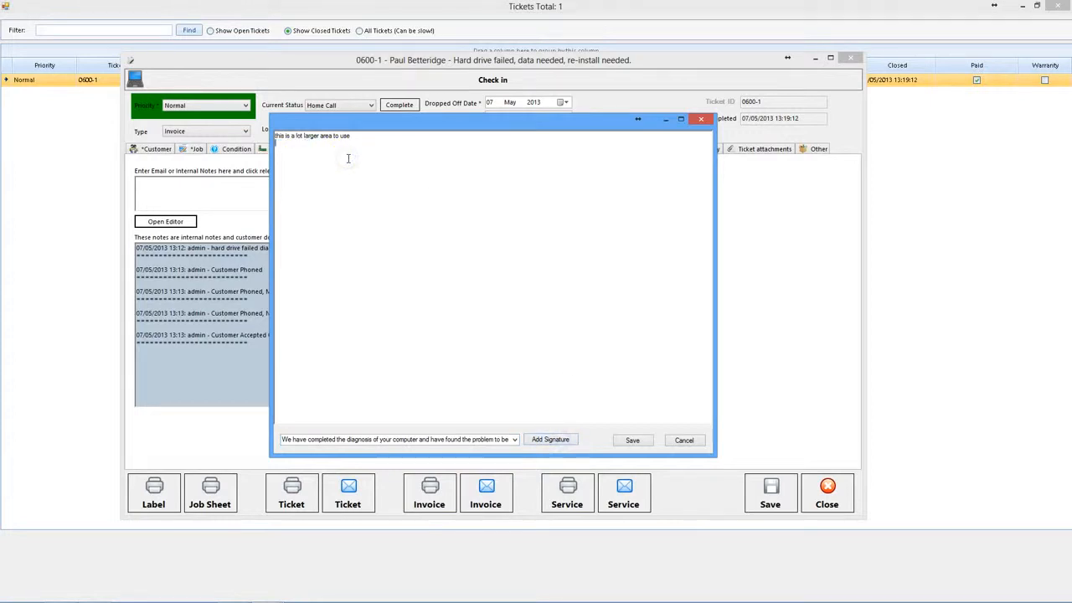
# - Reselect the canned diagnosis-completed reply, switch to the one about ordered repair parts and return to the note text
pyautogui.click(515, 440)
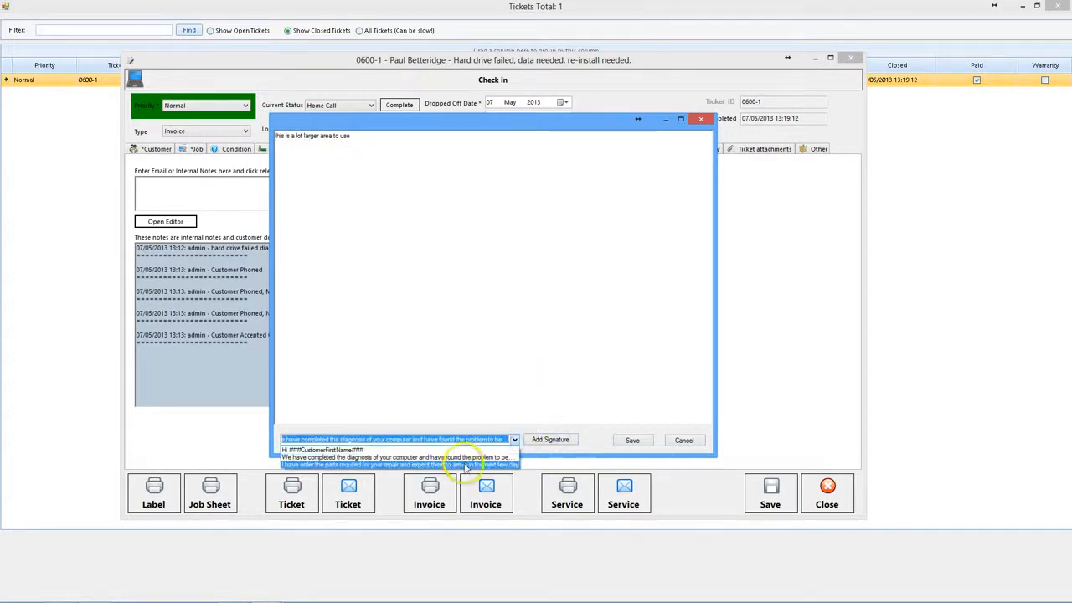
pyautogui.click(461, 459)
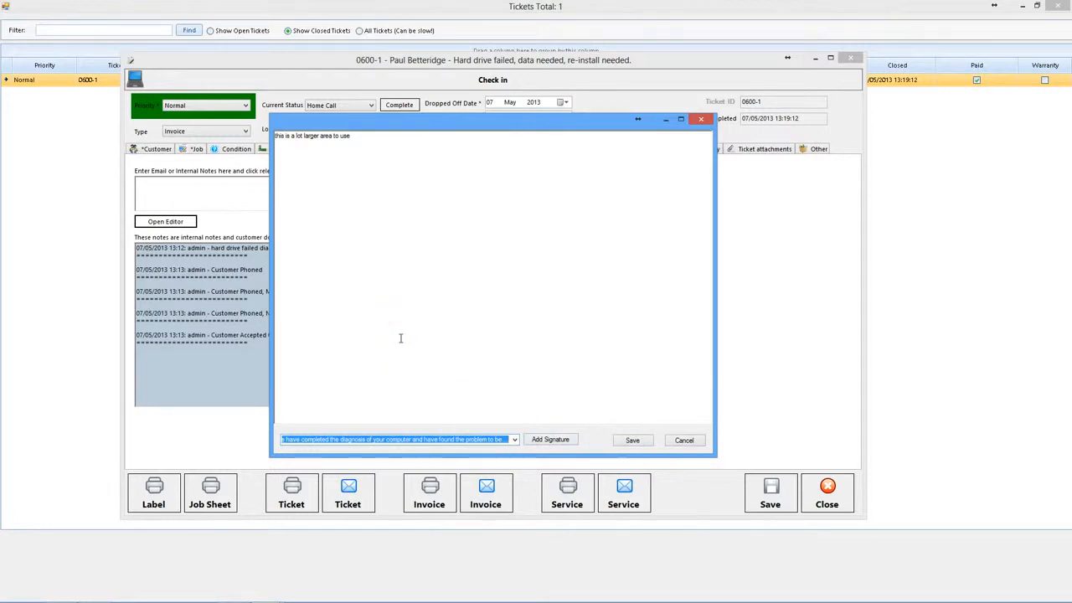
pyautogui.click(424, 154)
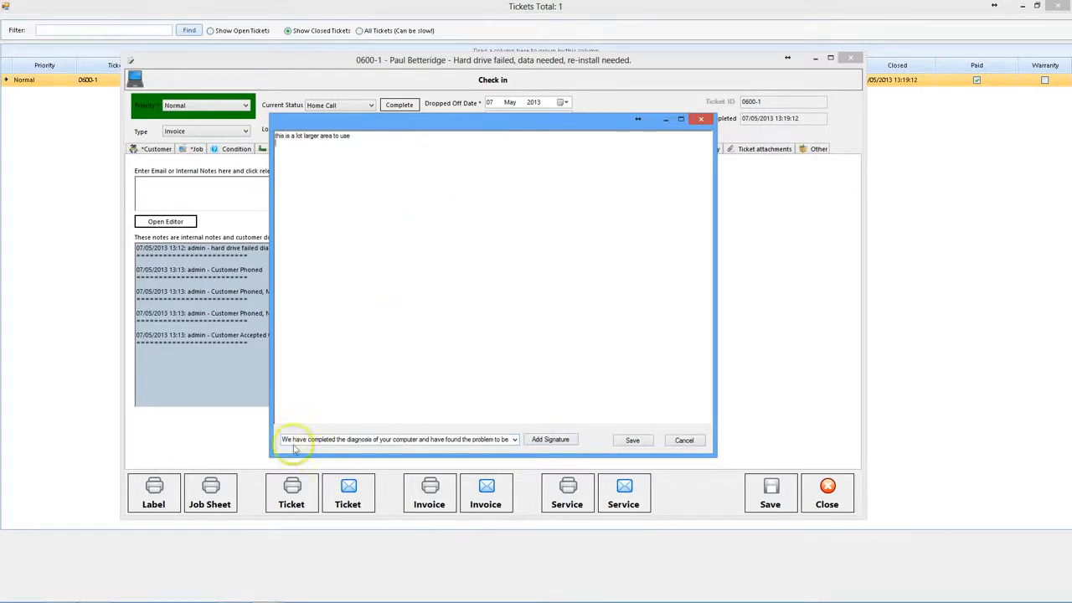
pyautogui.click(514, 440)
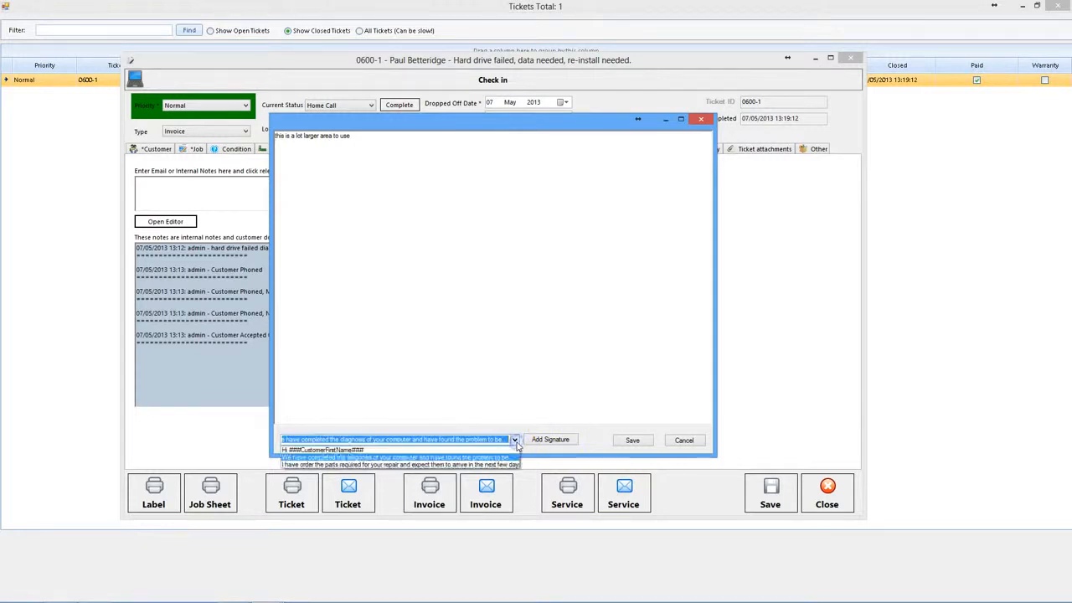
pyautogui.click(338, 465)
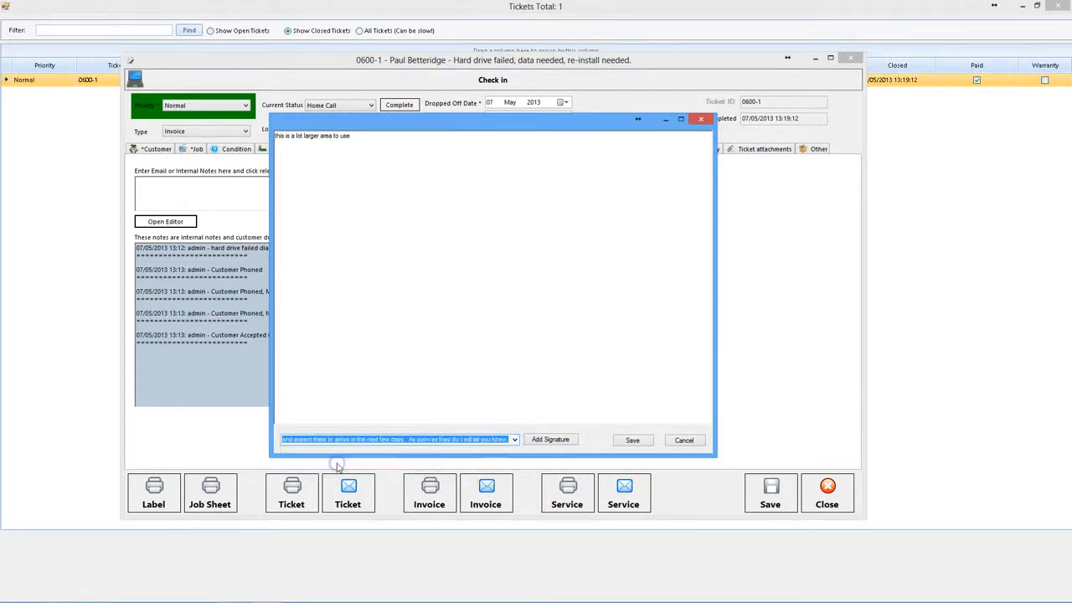
pyautogui.click(315, 151)
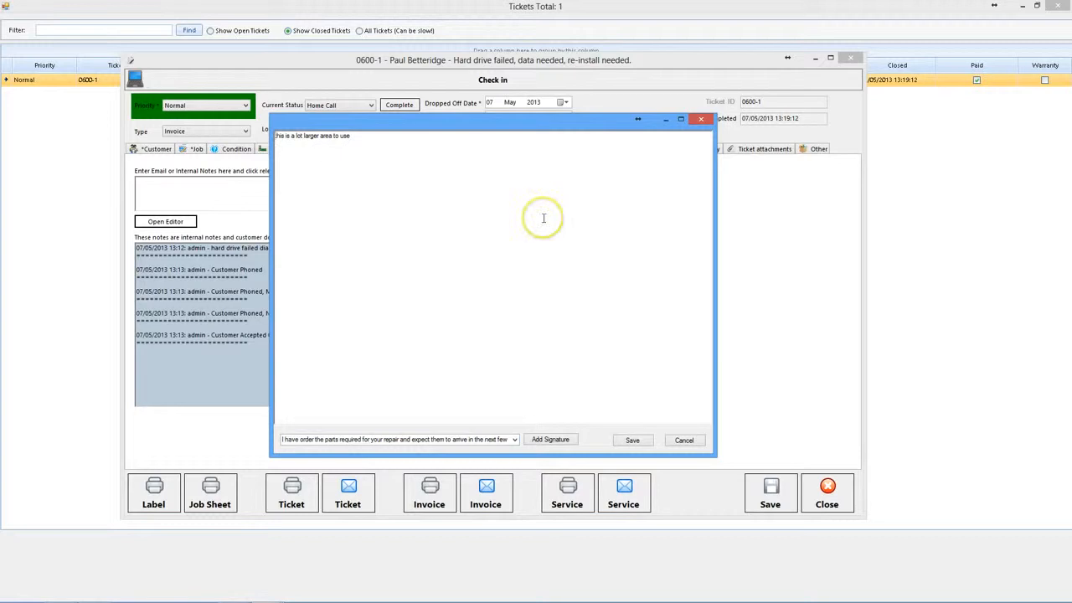
# - Clear all the text in the note editor and cancel out of it without saving
pyautogui.hotkey('ctrl', 'a')
pyautogui.press('Delete')
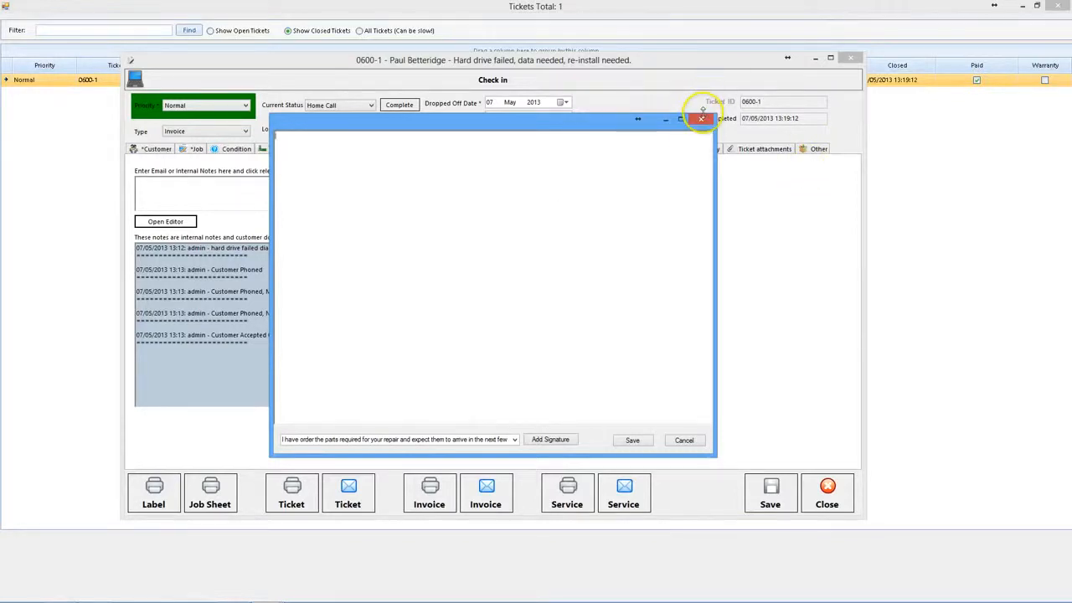
pyautogui.click(388, 191)
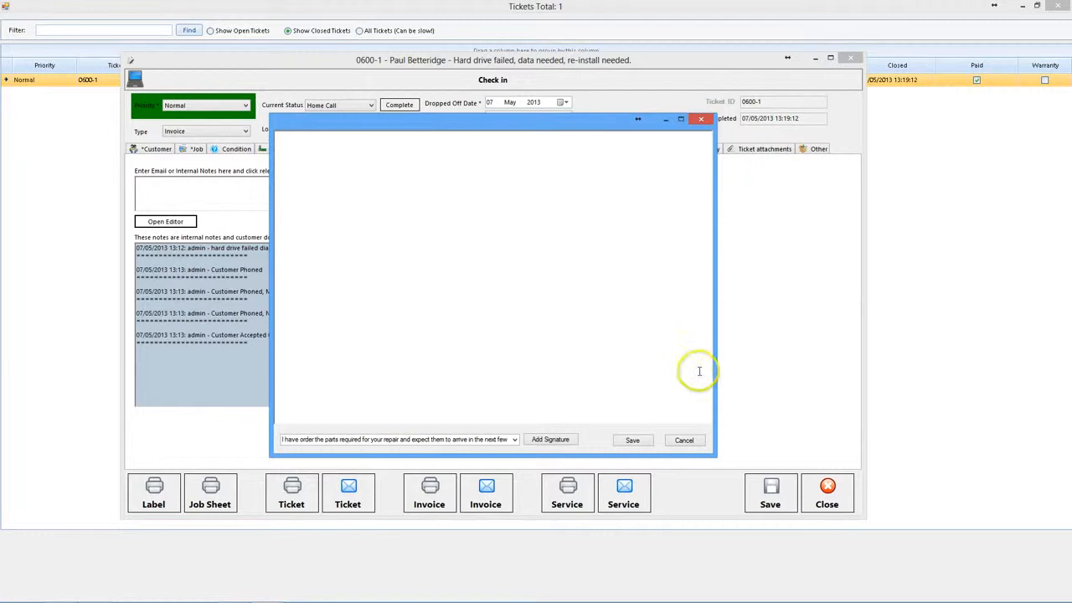
pyautogui.click(682, 440)
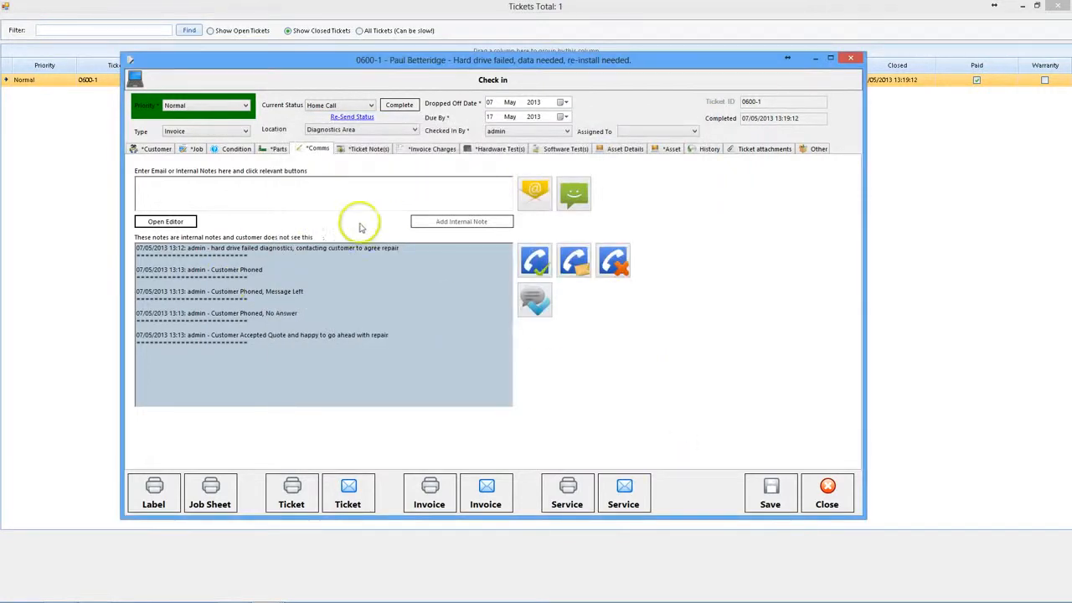
# - Examine the log of internal notes that the customer does not see
pyautogui.click(444, 223)
pyautogui.click(231, 260)
pyautogui.click(282, 349)
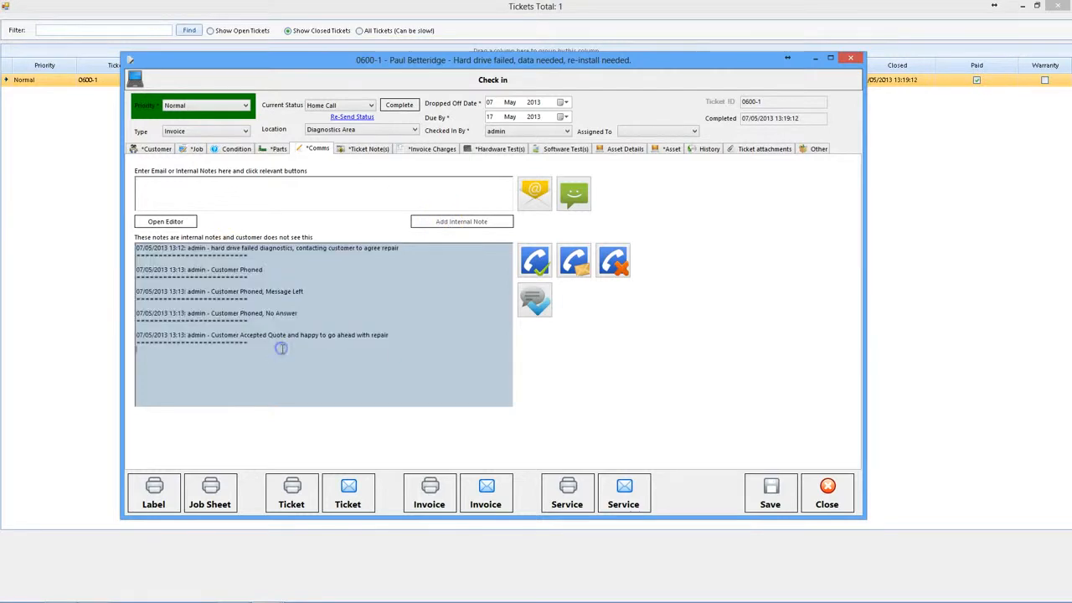
pyautogui.moveTo(282, 348); pyautogui.dragTo(91, 220)
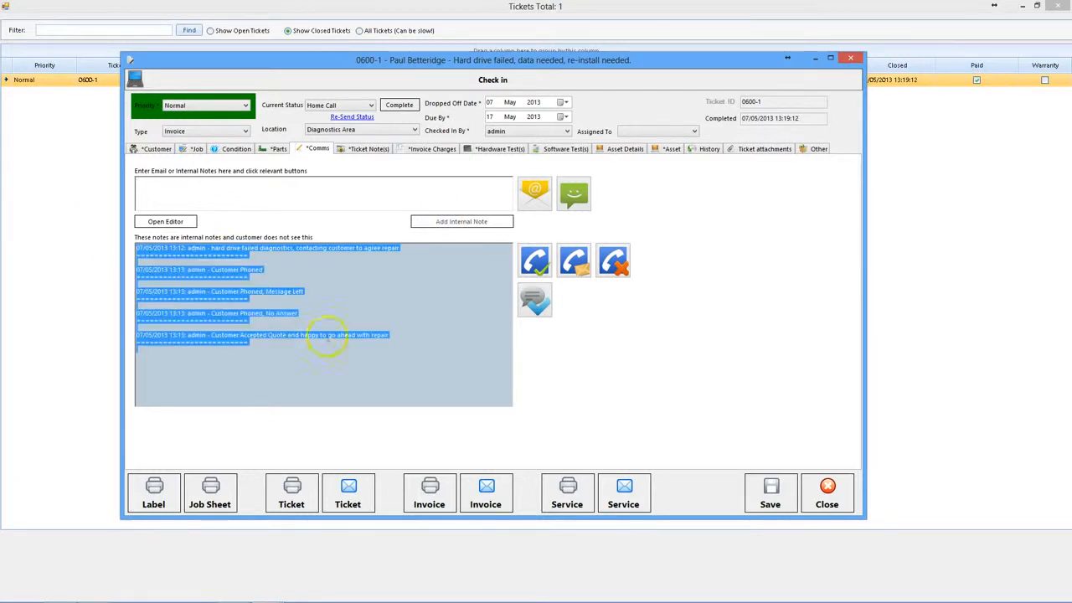
pyautogui.click(320, 338)
# - Write the note "this this a notw", save the ticket and agree to add the note to the internal notes history log
pyautogui.click(226, 192)
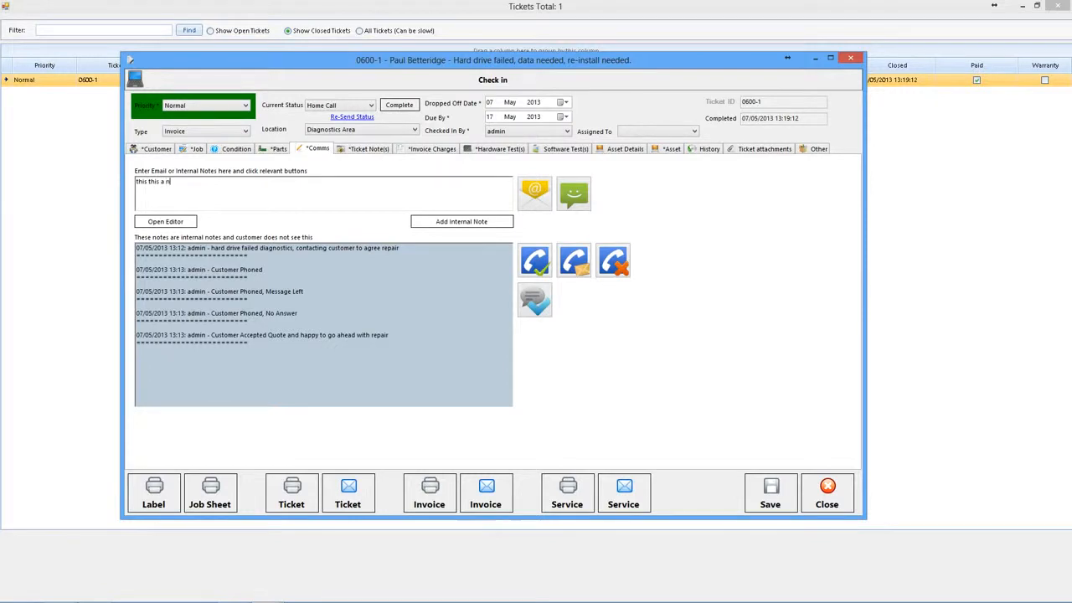
pyautogui.write('this this a notw')
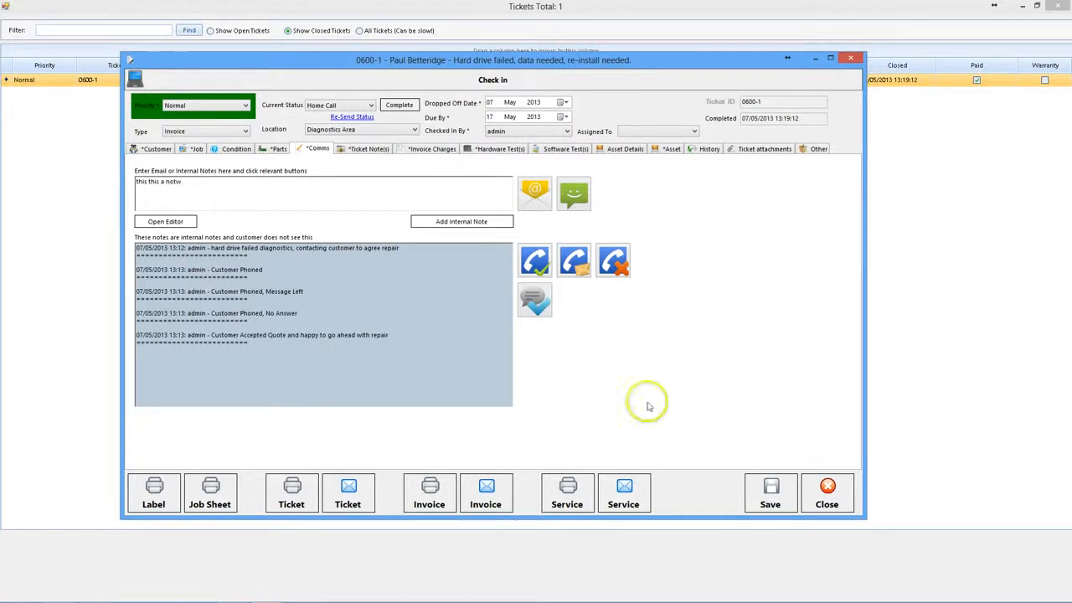
pyautogui.click(787, 490)
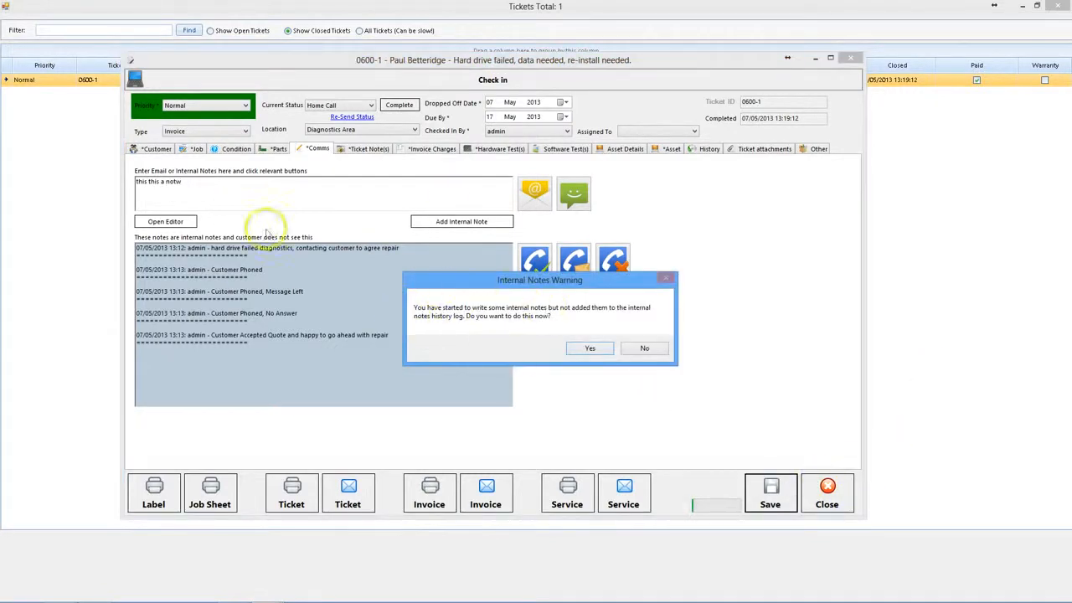
pyautogui.click(591, 349)
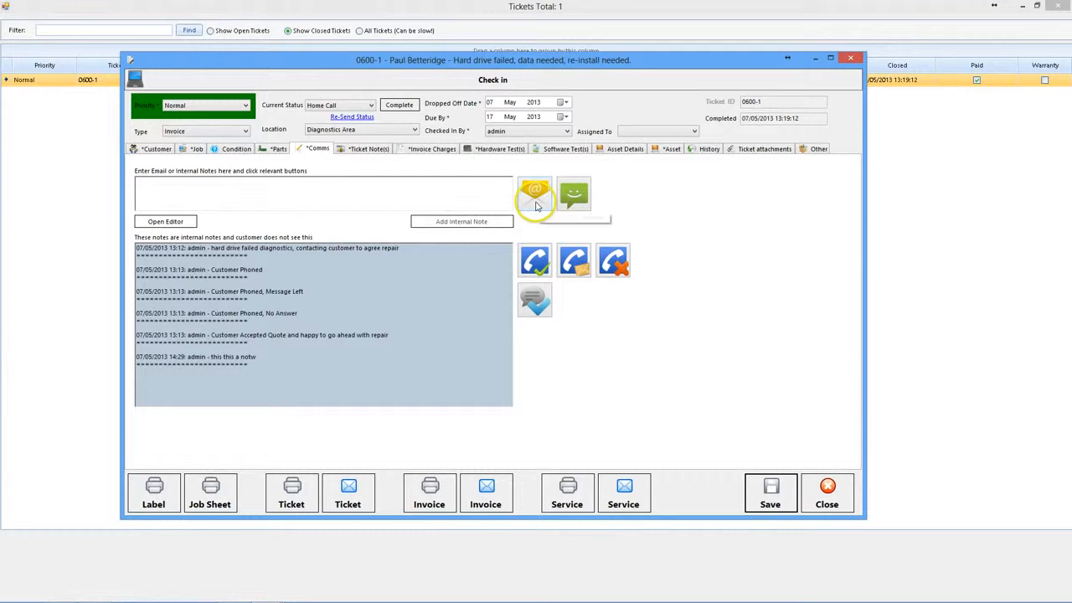
pyautogui.click(306, 202)
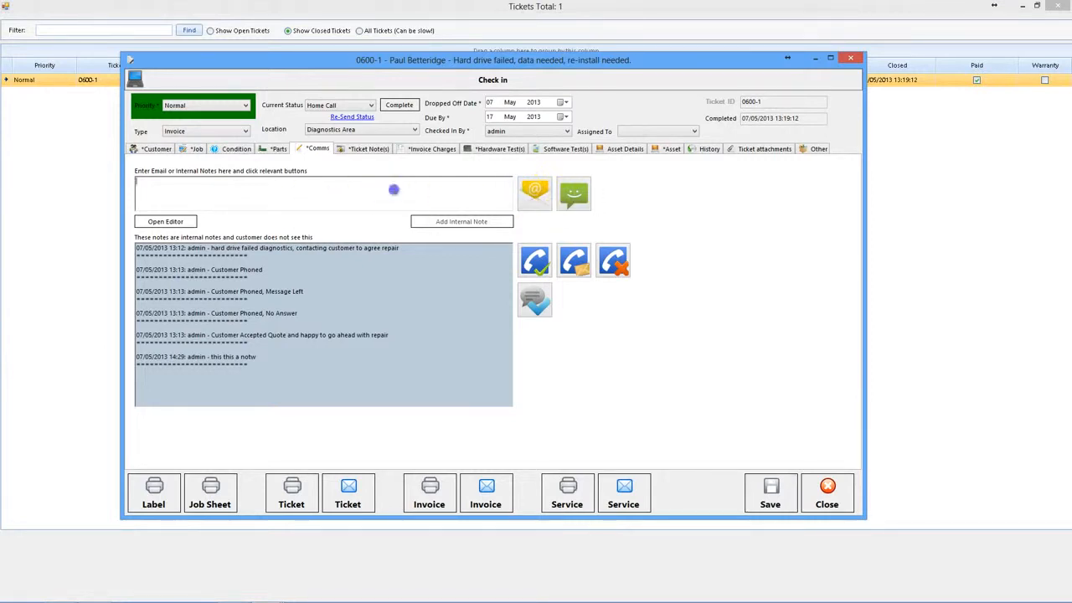
pyautogui.click(575, 196)
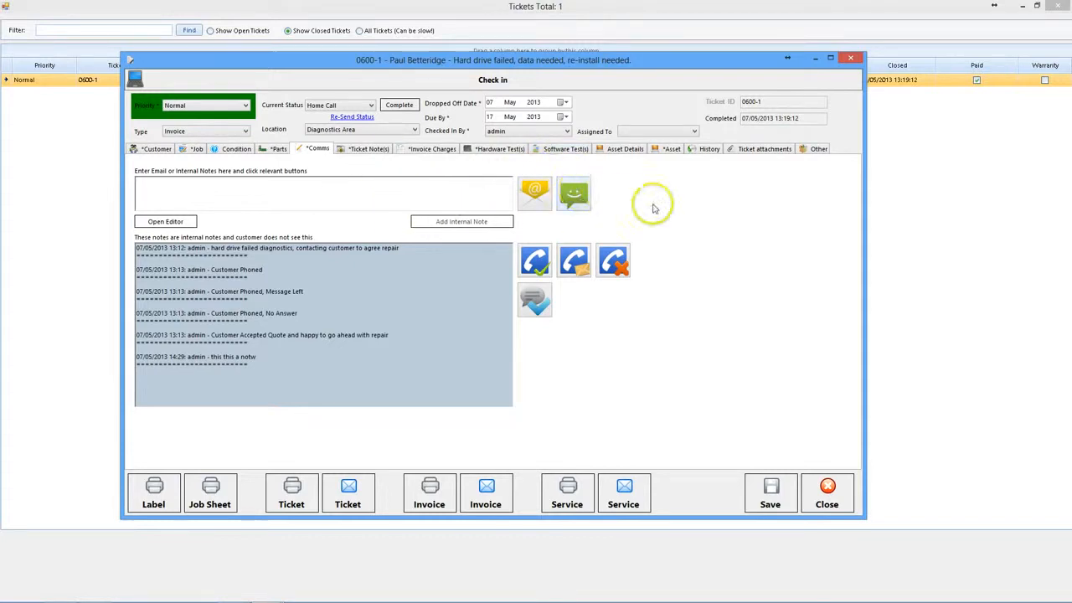
# - Examine the ticket notes printed on the customer job sheet, highlighting the note about the hard disk replacement
pyautogui.click(359, 151)
pyautogui.click(159, 221)
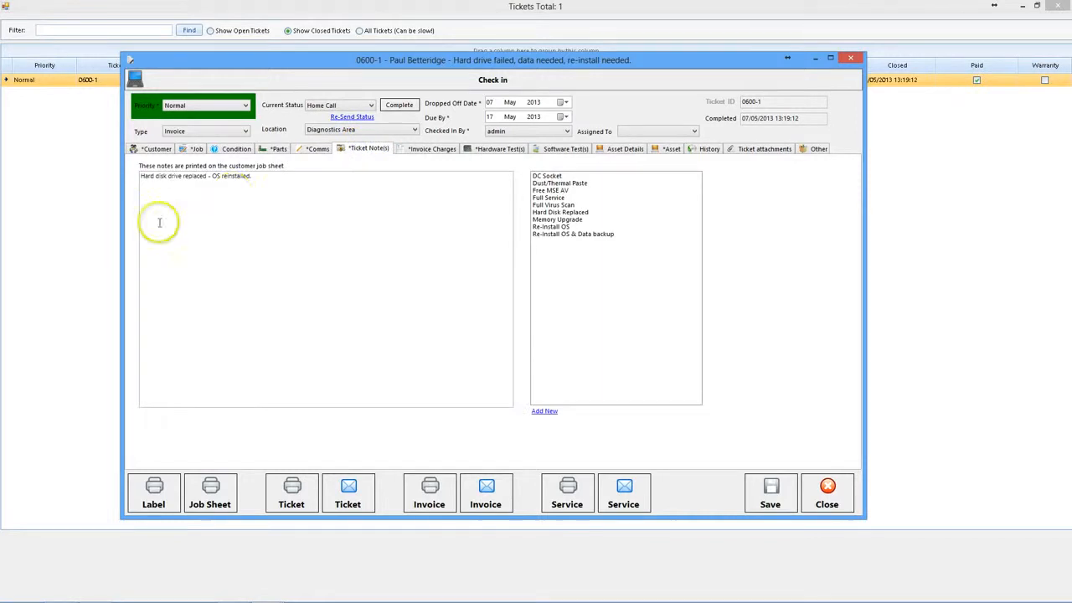
pyautogui.click(292, 198)
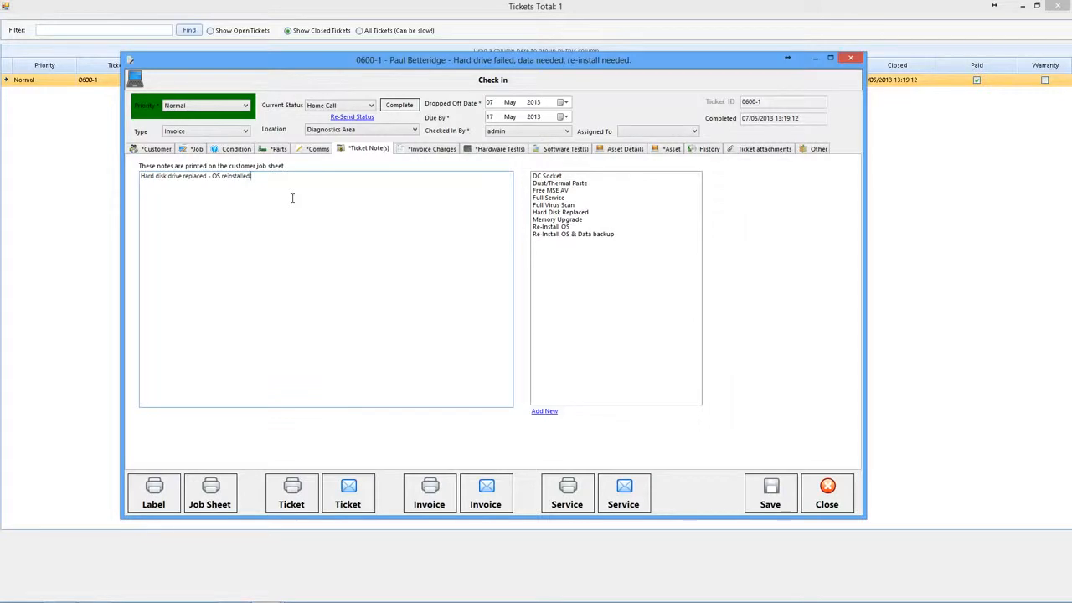
pyautogui.hotkey('ctrl', 'a')
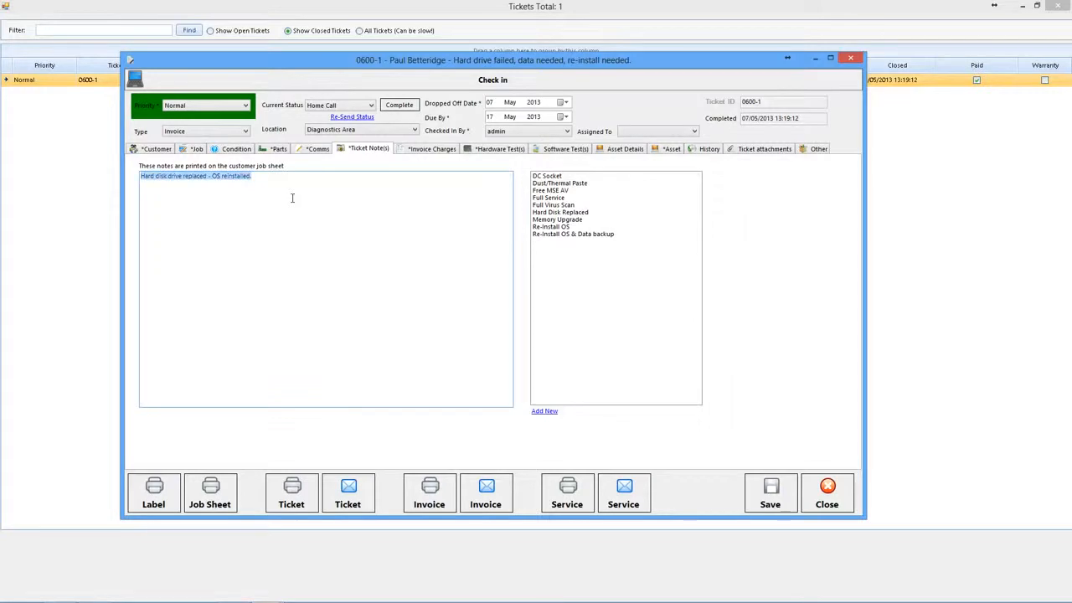
# - Preview the invoice without setting the ticket to completed, examine its Reported Issue and Resolution sections, and return to the ticket notes
pyautogui.click(429, 492)
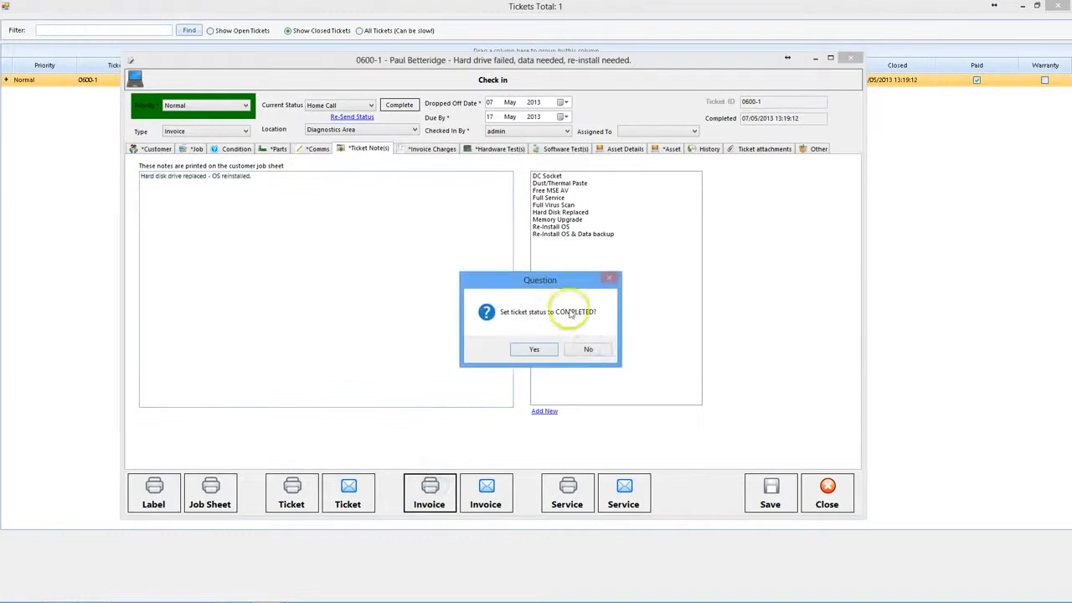
pyautogui.click(588, 351)
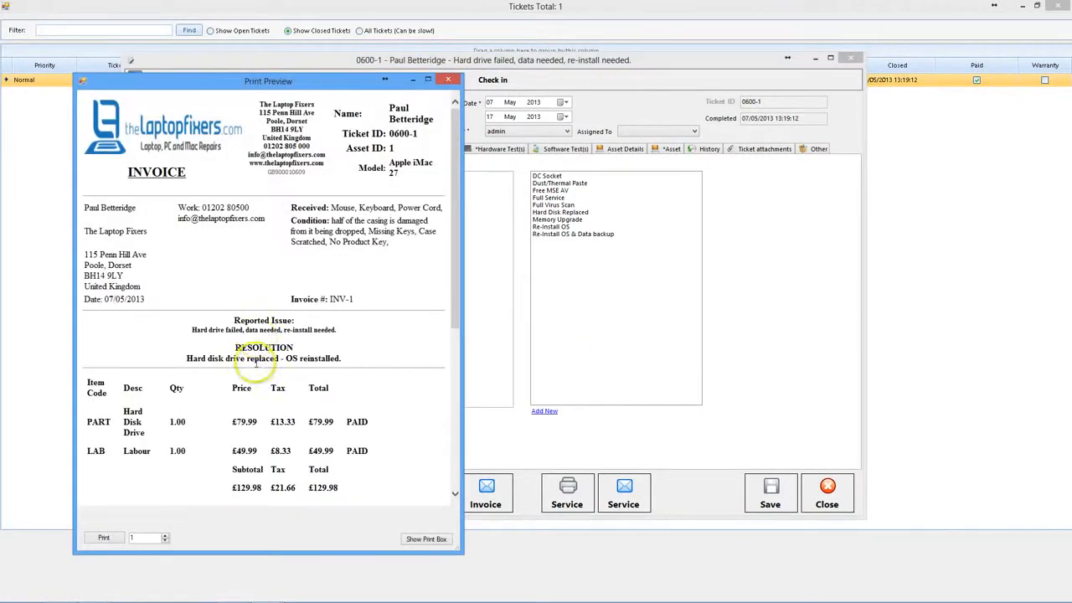
pyautogui.moveTo(231, 349); pyautogui.dragTo(340, 361)
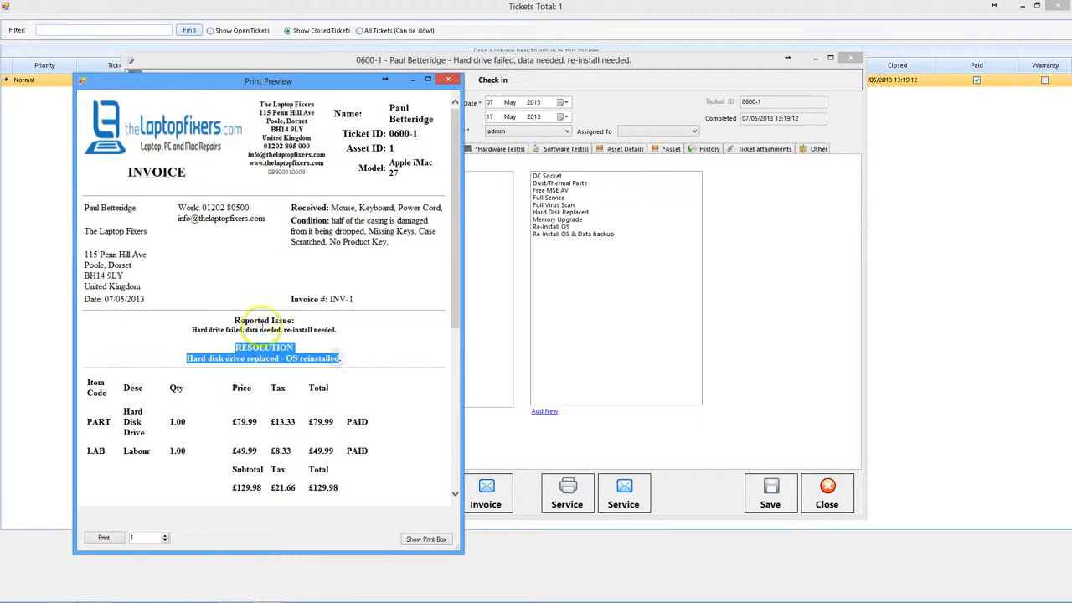
pyautogui.moveTo(234, 320); pyautogui.dragTo(346, 330)
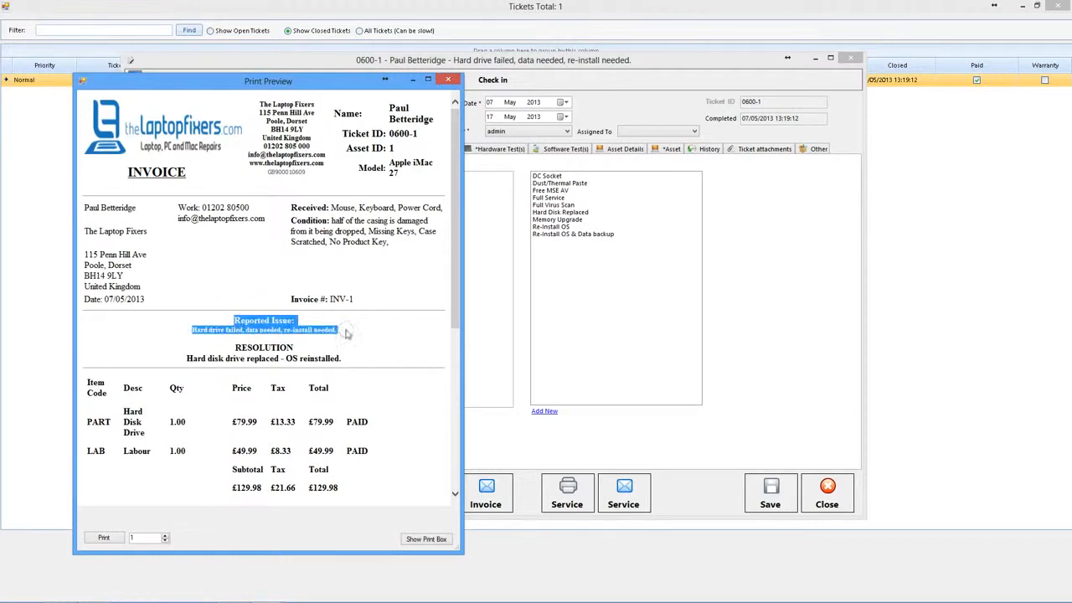
pyautogui.moveTo(233, 345); pyautogui.dragTo(373, 358)
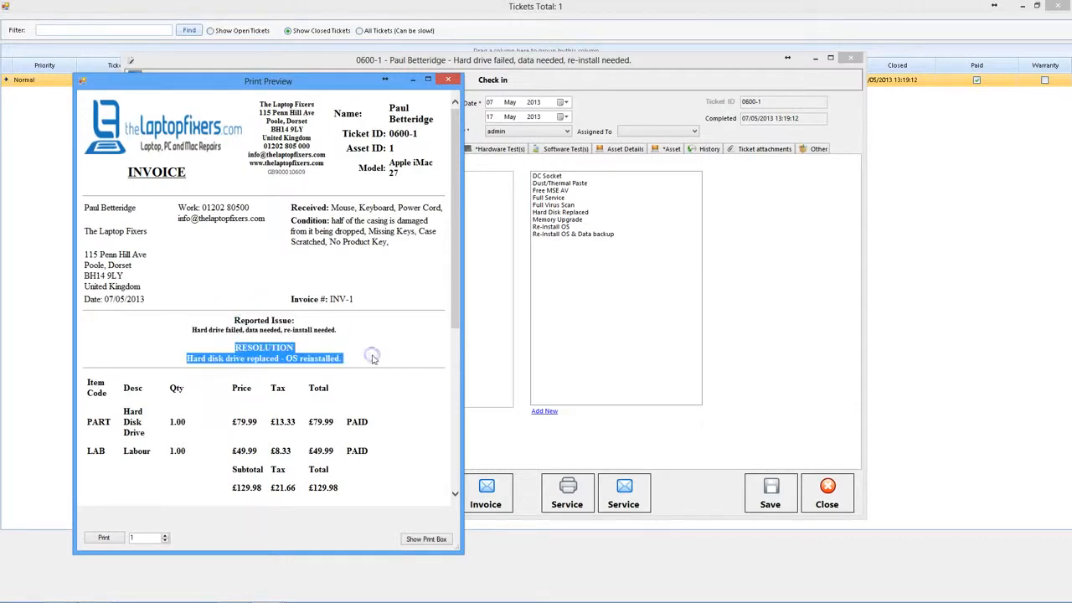
pyautogui.click(450, 80)
pyautogui.click(450, 81)
pyautogui.click(315, 195)
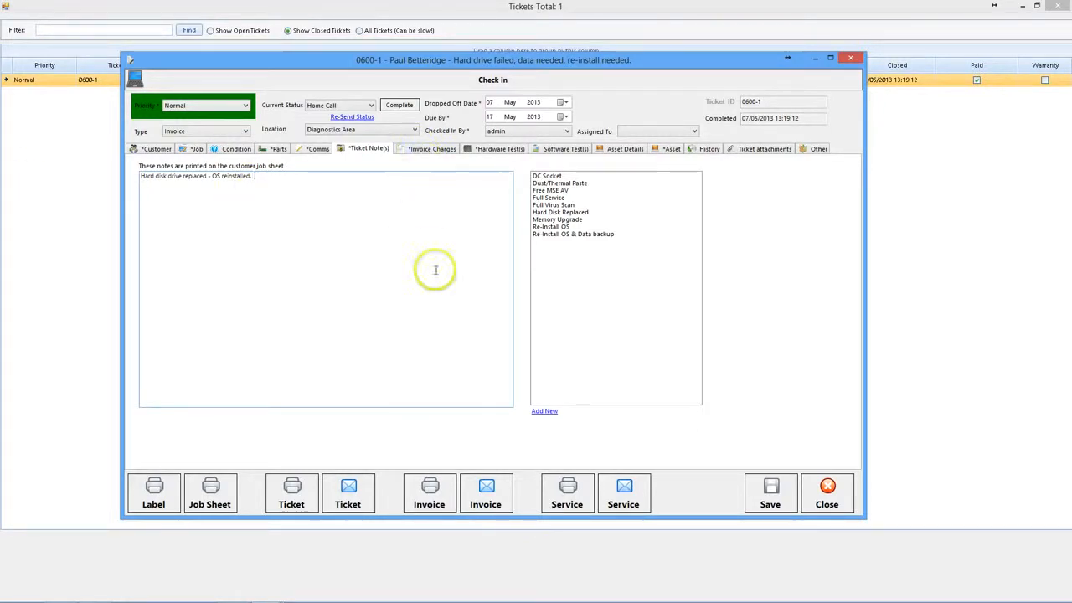
# - Replace the ticket note with the predefined Re-Install OS & Data backup and Hard Disk Replaced texts, and save the ticket
pyautogui.click(545, 175)
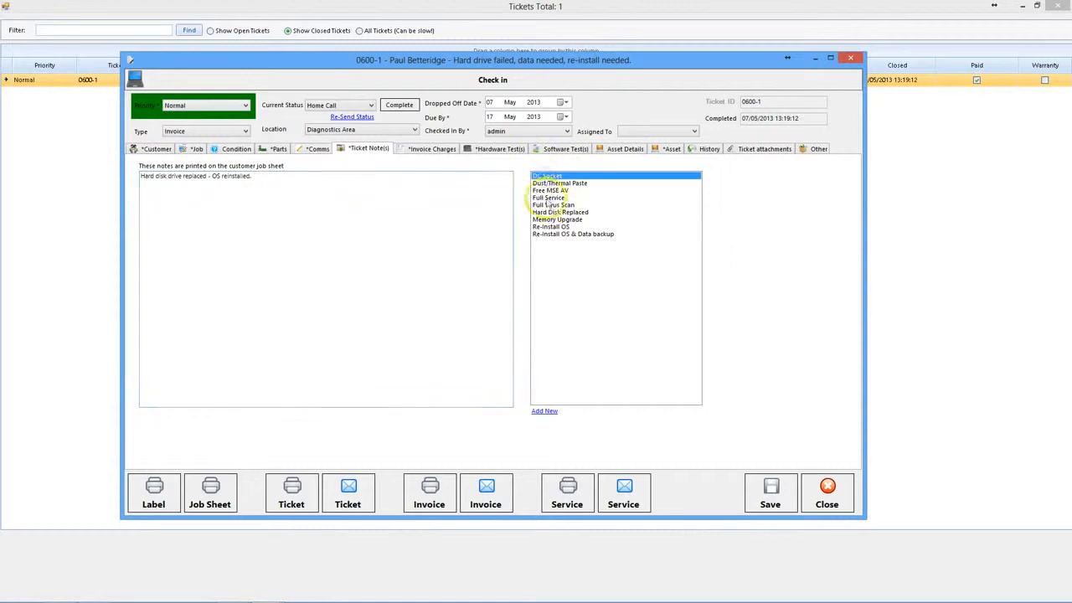
pyautogui.click(546, 205)
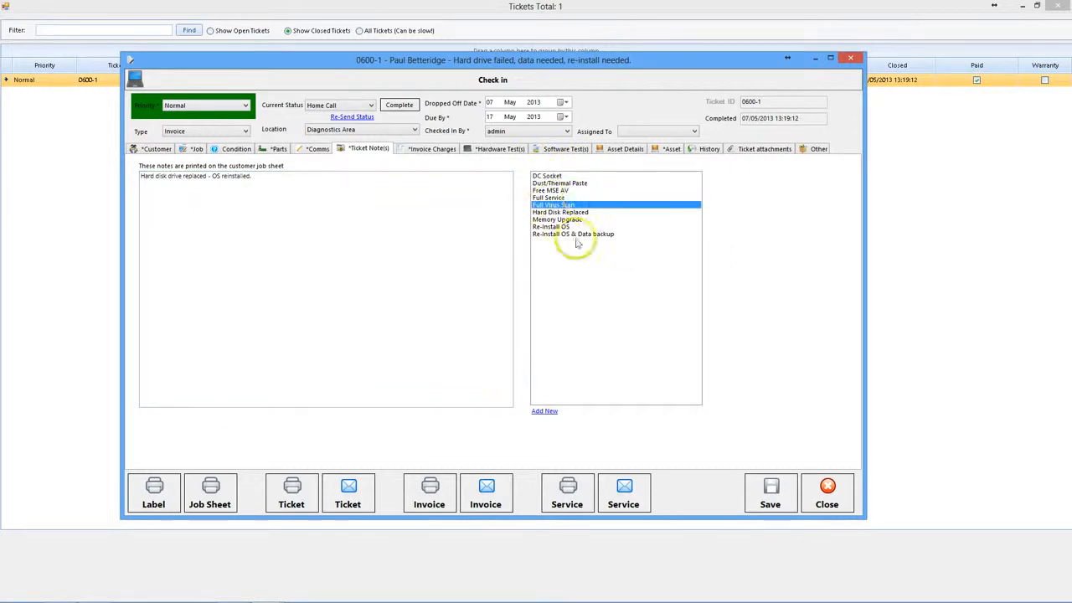
pyautogui.click(557, 234)
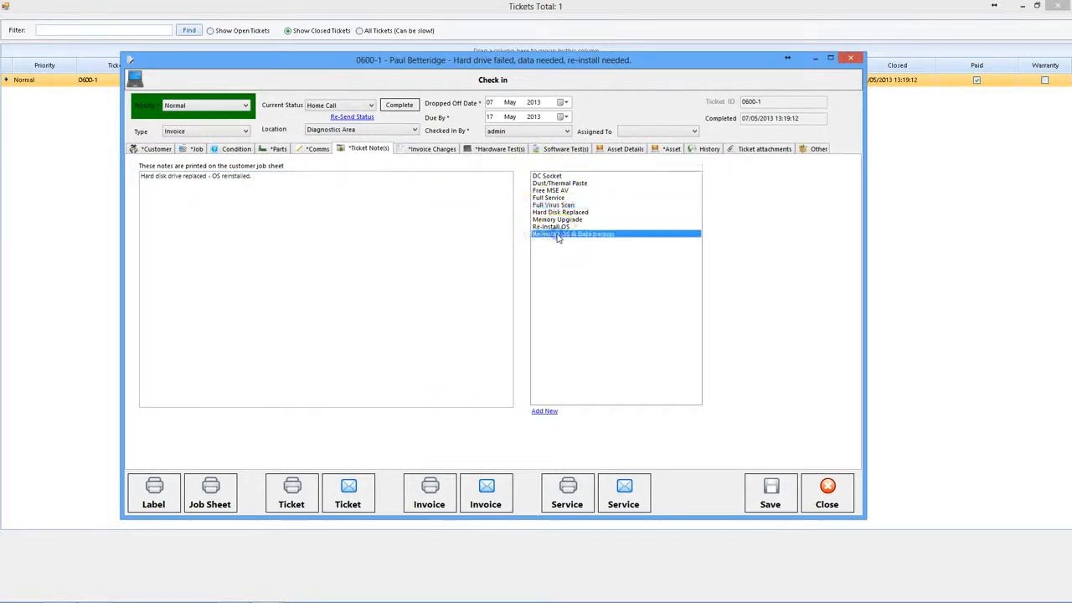
pyautogui.doubleClick(557, 234)
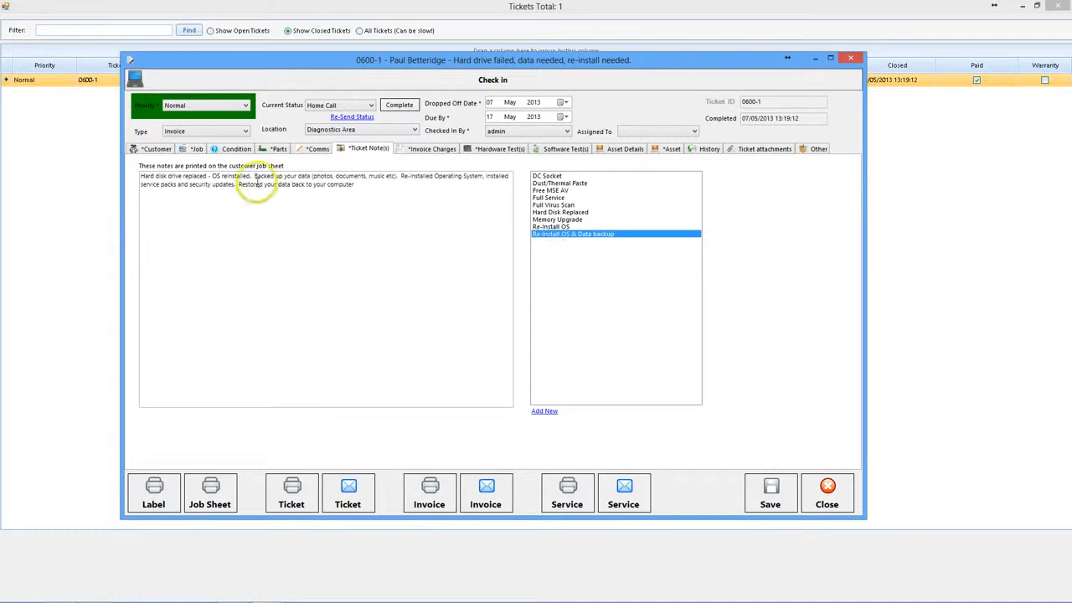
pyautogui.click(254, 177)
pyautogui.hotkey('shift', 'Home')
pyautogui.press('BackSpace')
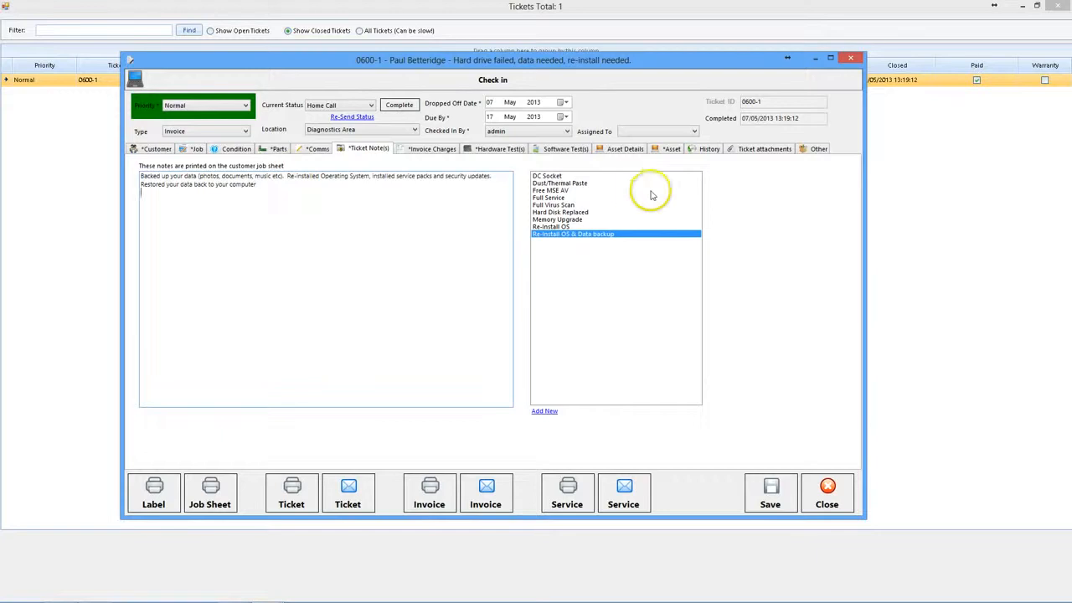
pyautogui.doubleClick(578, 213)
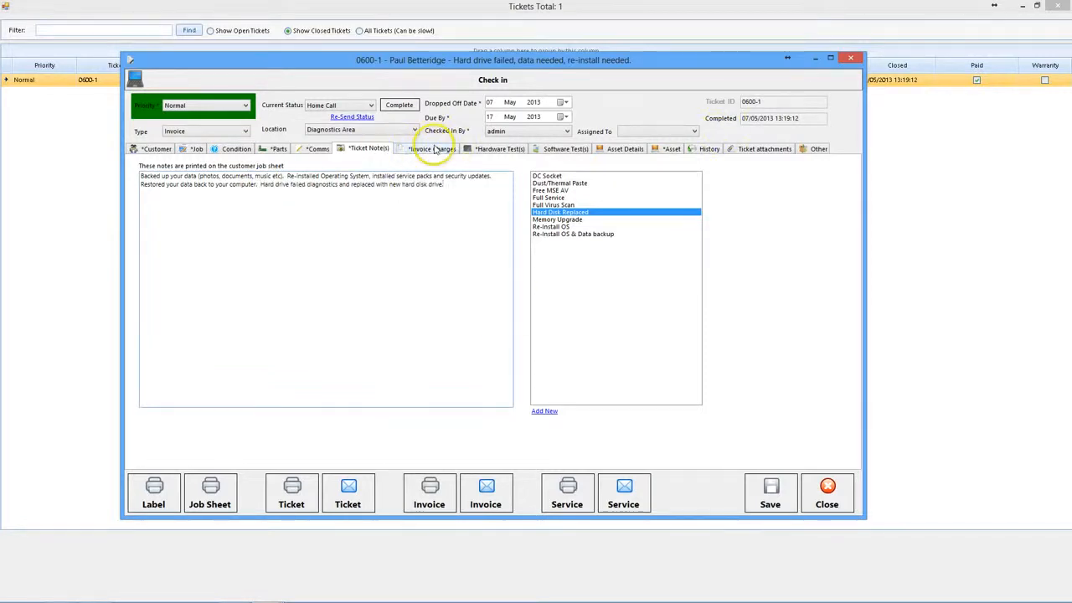
pyautogui.click(771, 487)
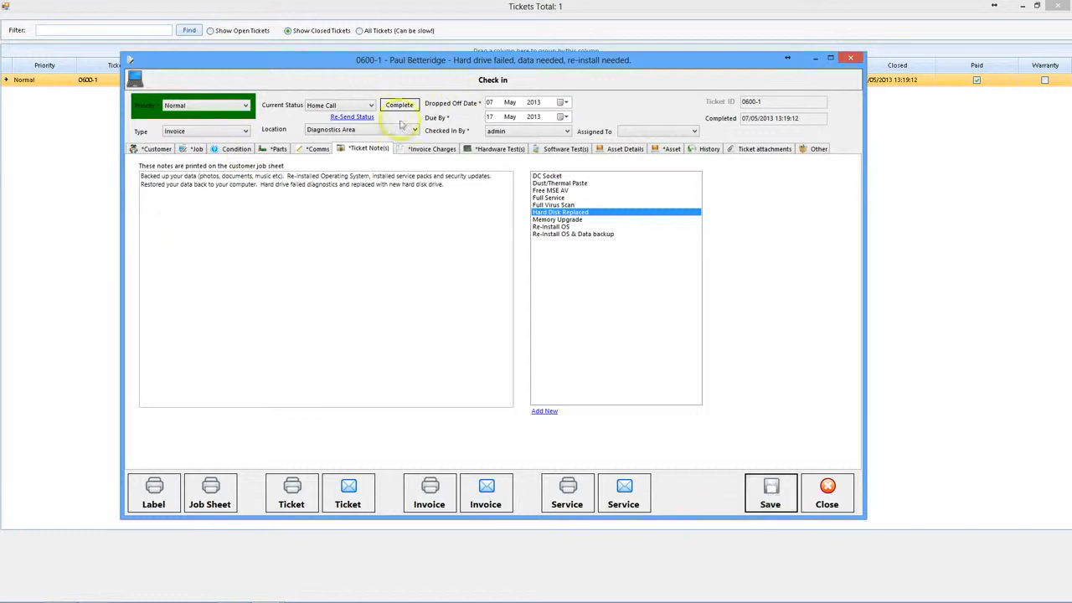
# - Examine the invoice charges, browsing the Labour product category with its Data Services and Fixed Price Repairs subcategories and the manual product entry
pyautogui.click(417, 148)
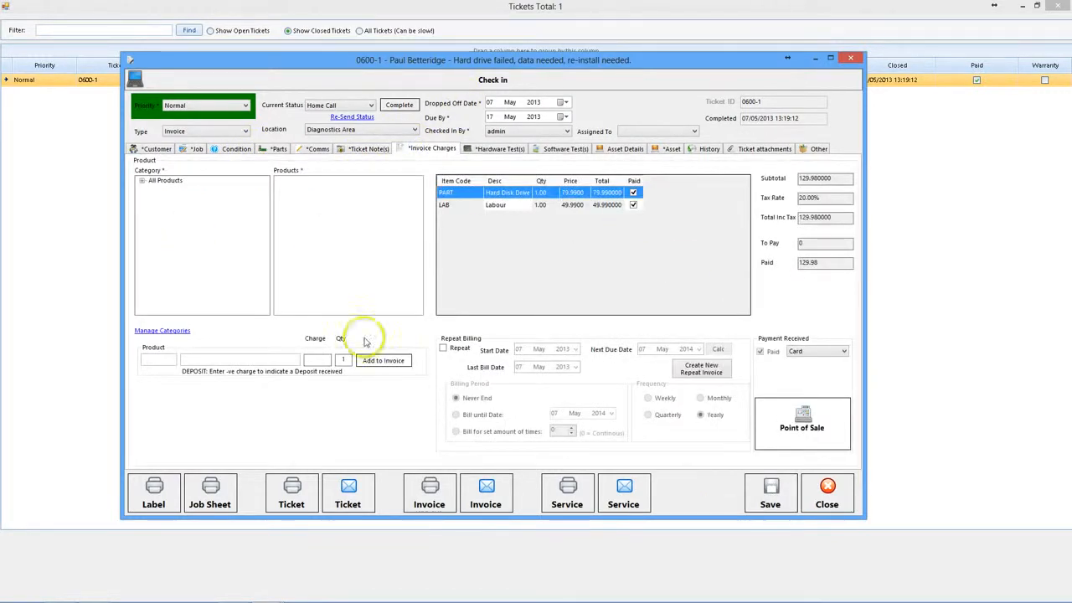
pyautogui.click(151, 361)
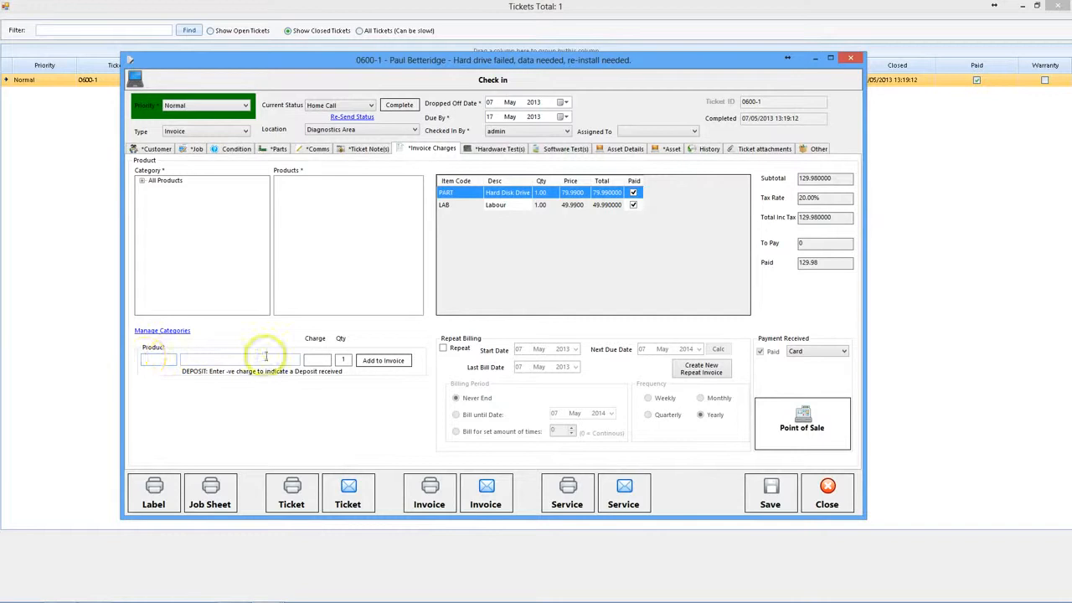
pyautogui.click(142, 181)
pyautogui.doubleClick(168, 243)
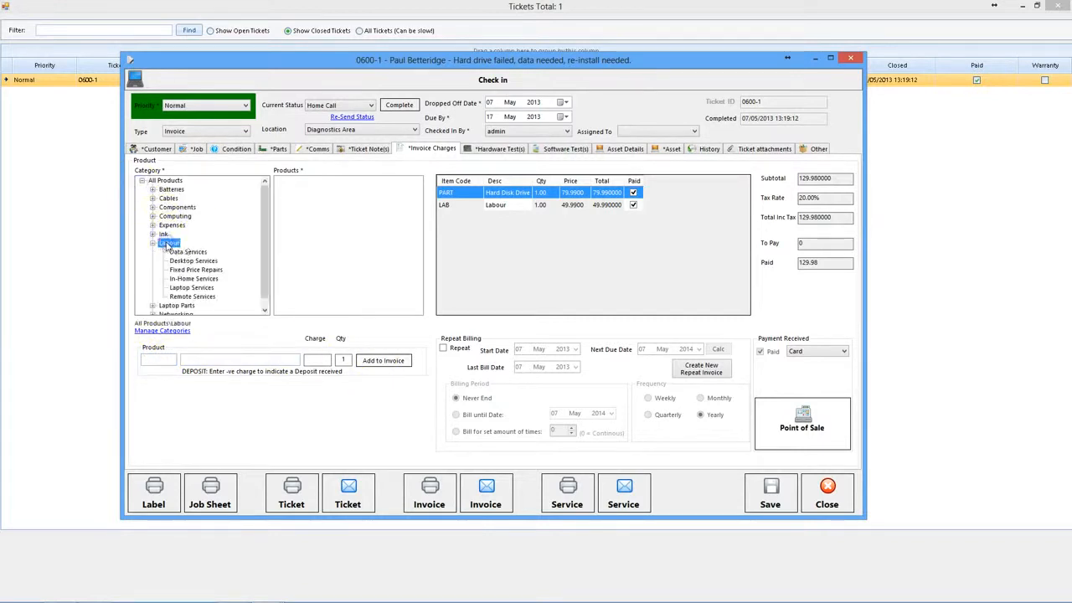
pyautogui.click(188, 251)
pyautogui.click(196, 270)
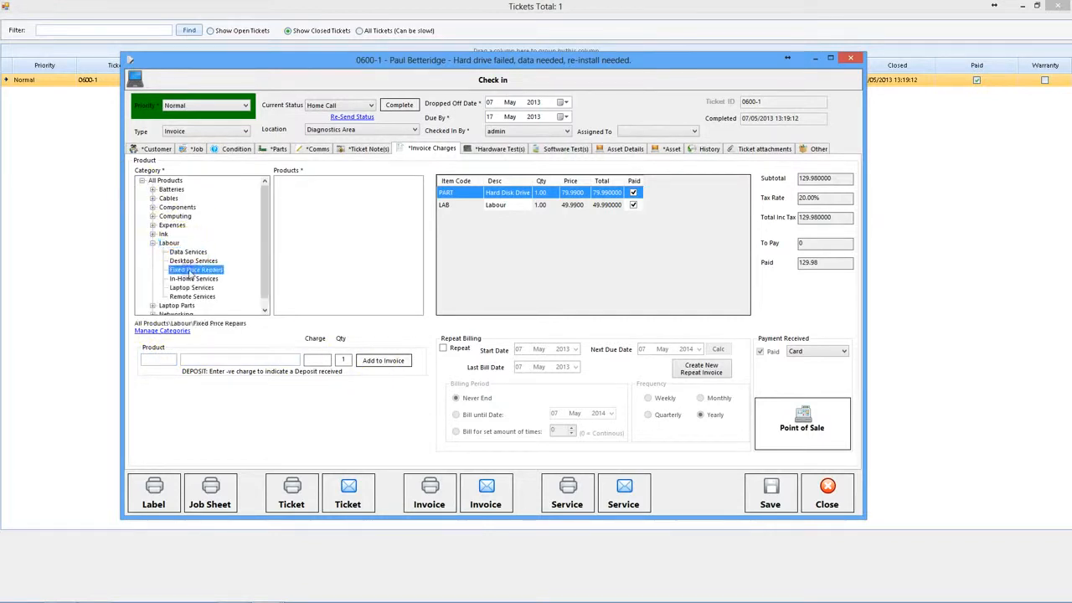
pyautogui.click(153, 243)
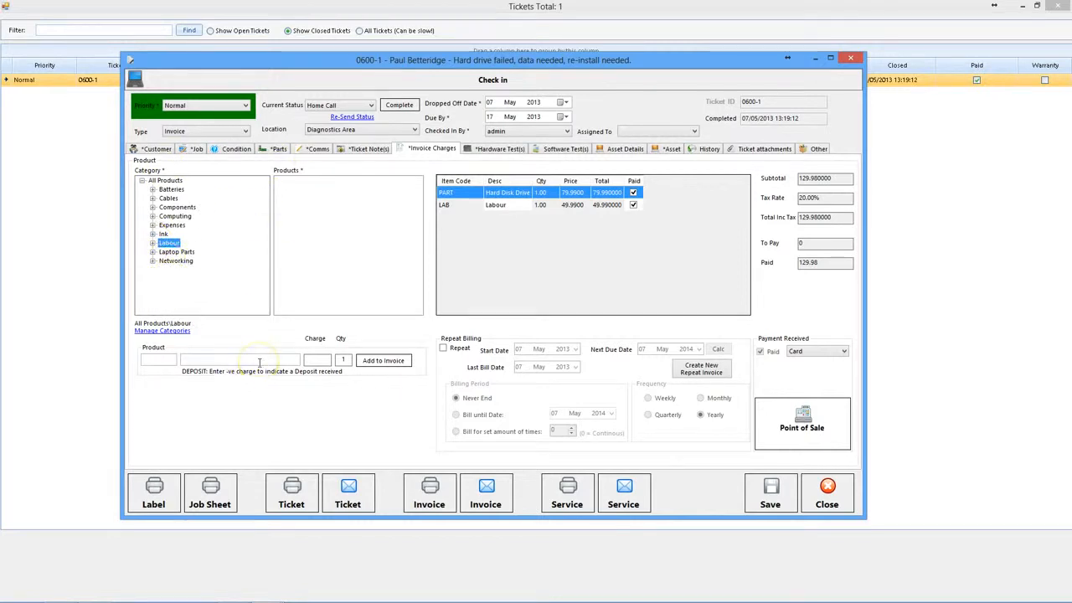
pyautogui.click(221, 361)
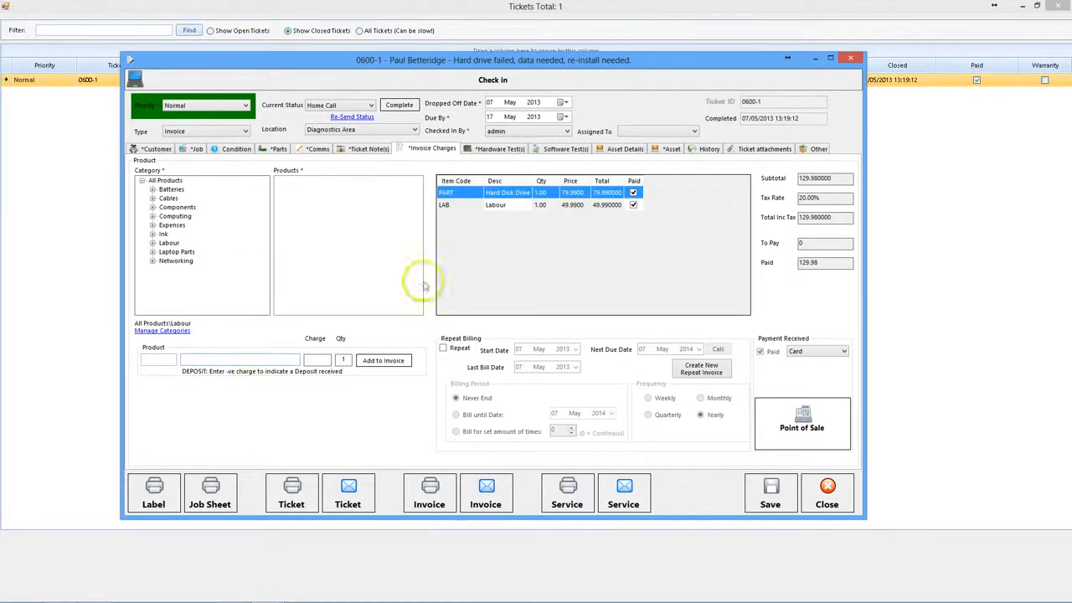
# - Add a manual charge to the invoice with code PRI, description Priority Repair, charge 19.99 and quantity 1
pyautogui.click(155, 361)
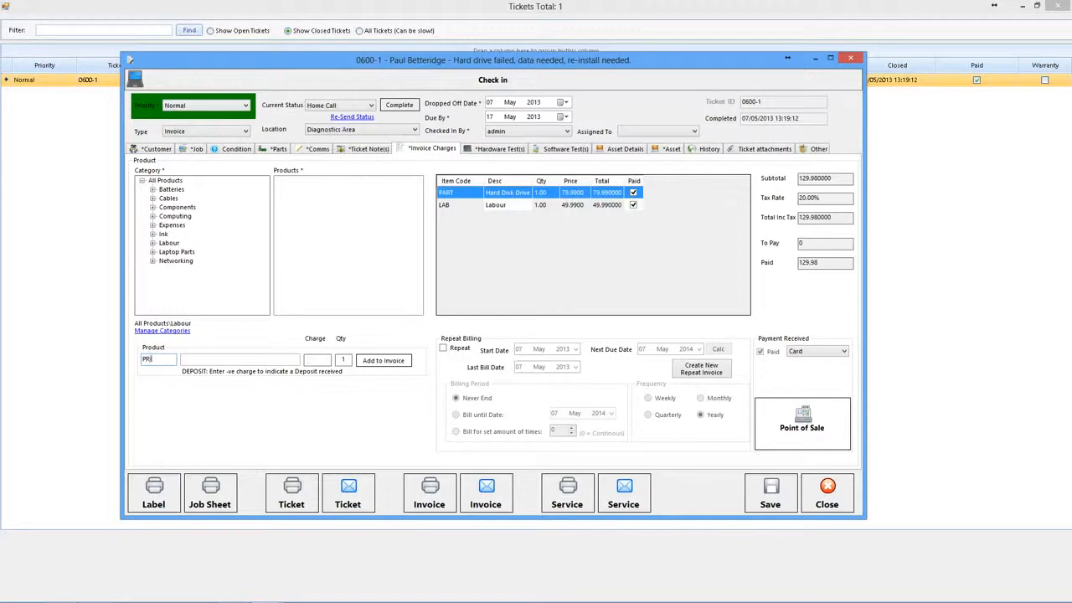
pyautogui.click(154, 358)
pyautogui.click(212, 359)
pyautogui.write('9.99')
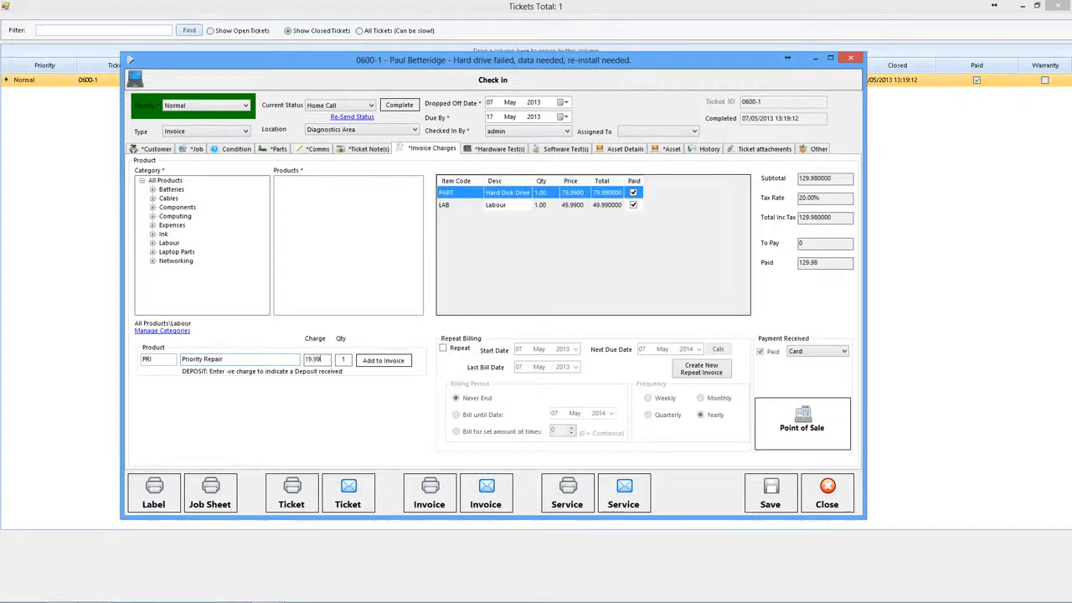
pyautogui.click(384, 361)
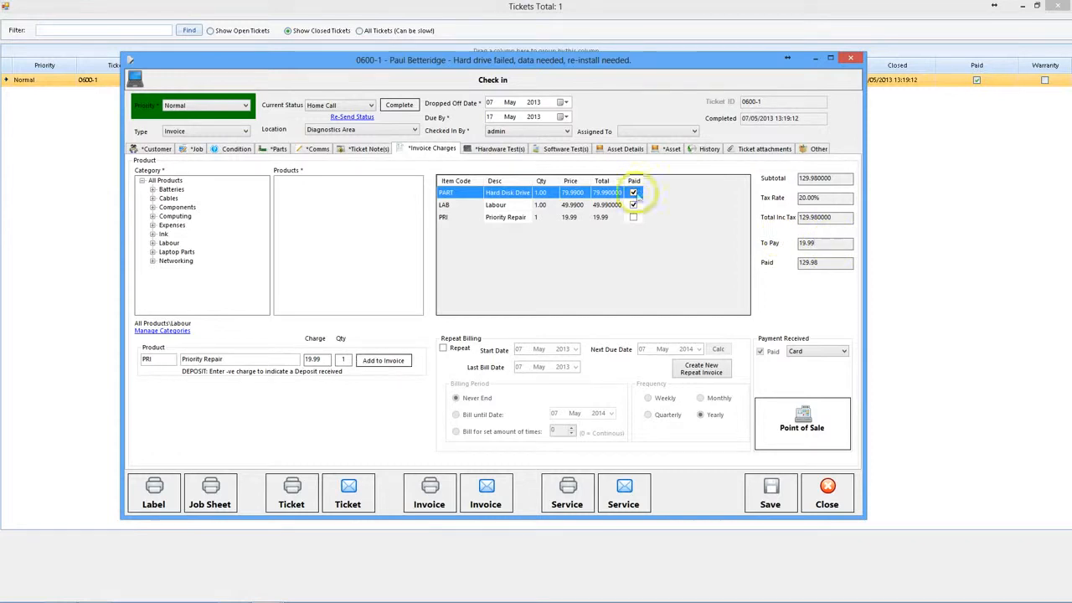
# - Examine the paid and unpaid charge lines, the invoice subtotal, total, to-pay and paid amounts, and the available payment methods
pyautogui.click(592, 206)
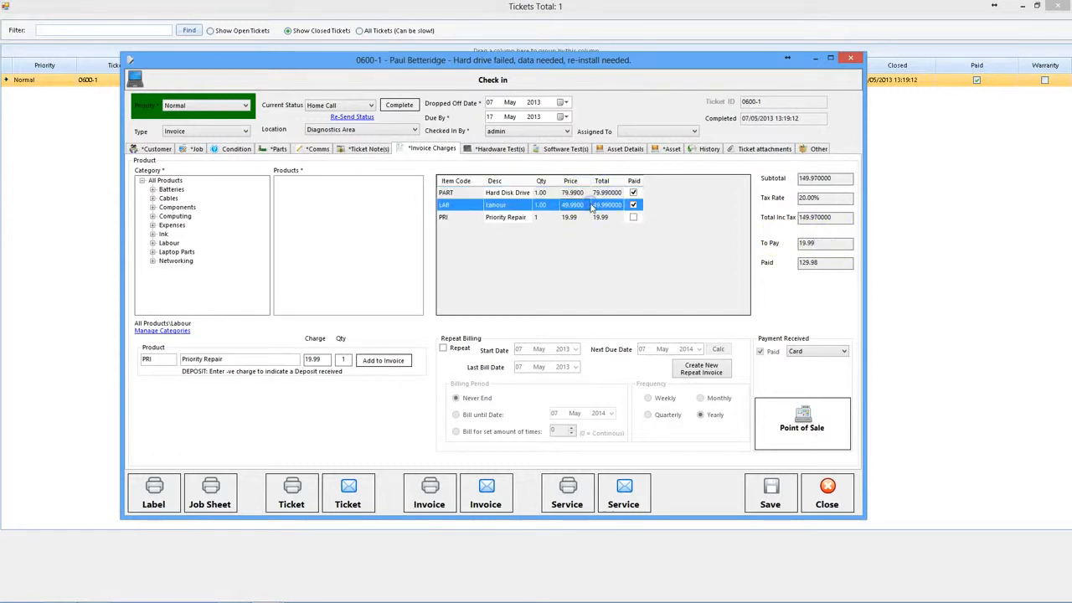
pyautogui.click(811, 263)
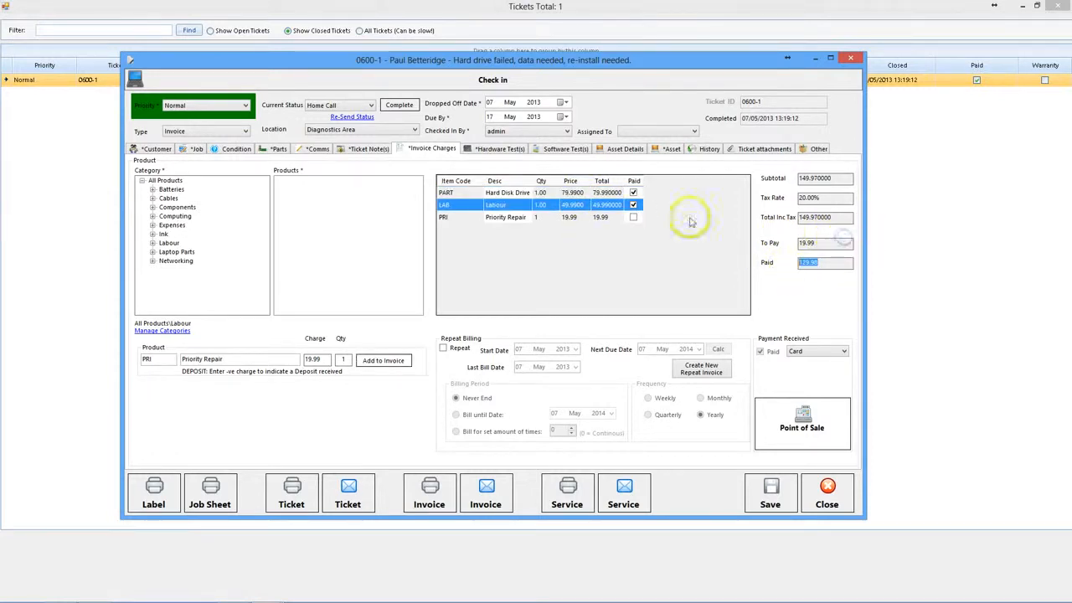
pyautogui.click(805, 416)
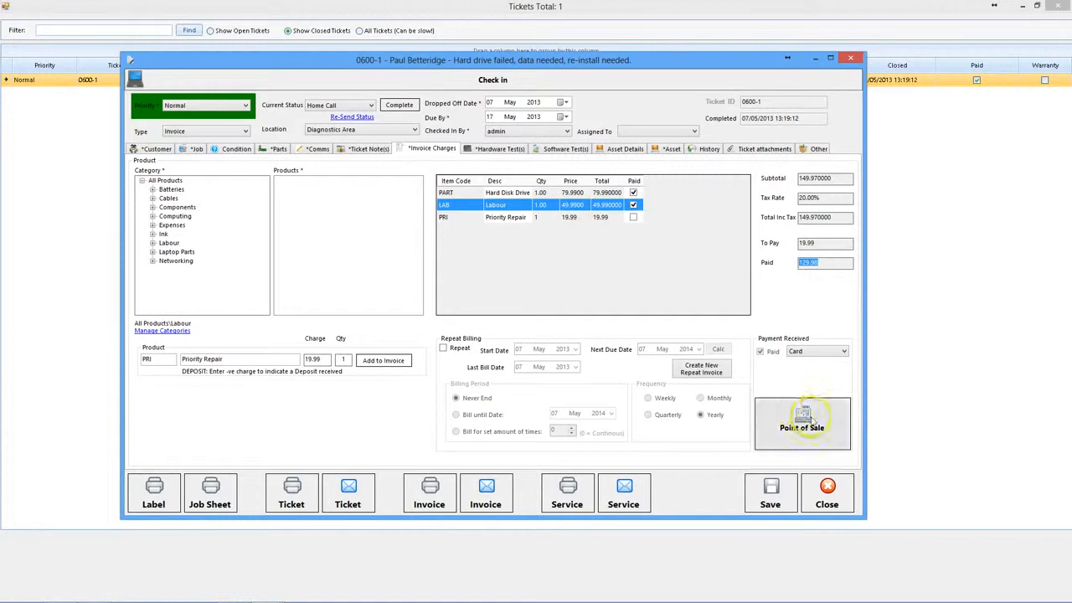
pyautogui.click(600, 223)
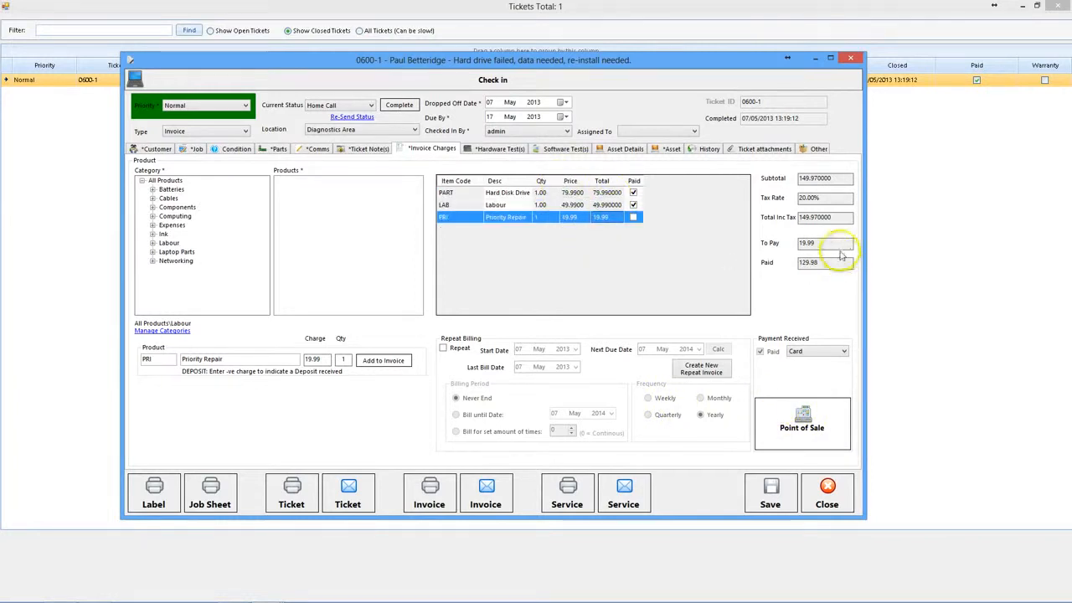
pyautogui.click(794, 243)
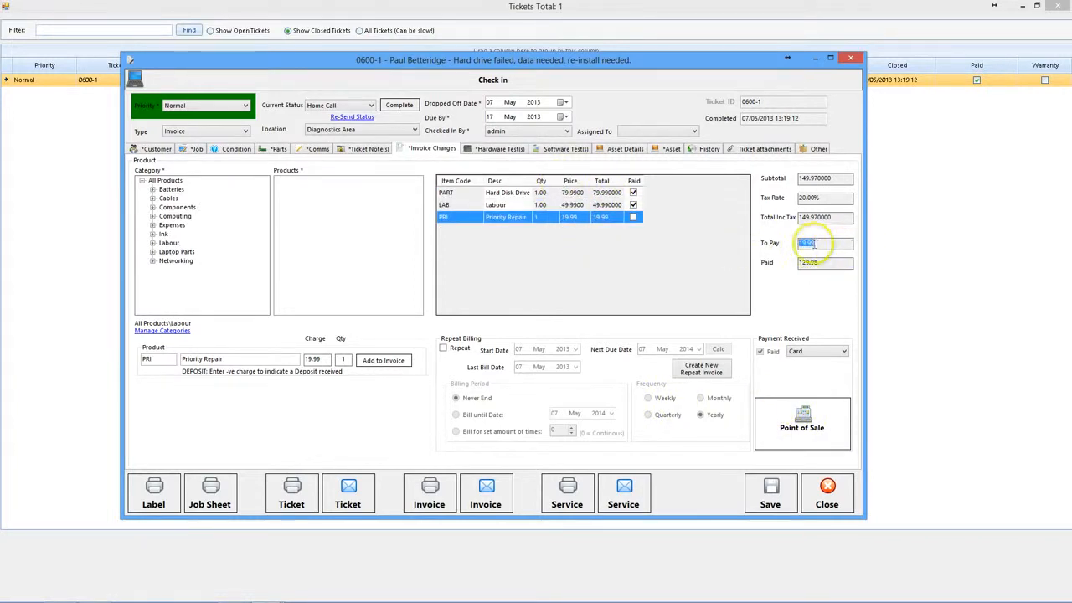
pyautogui.click(829, 263)
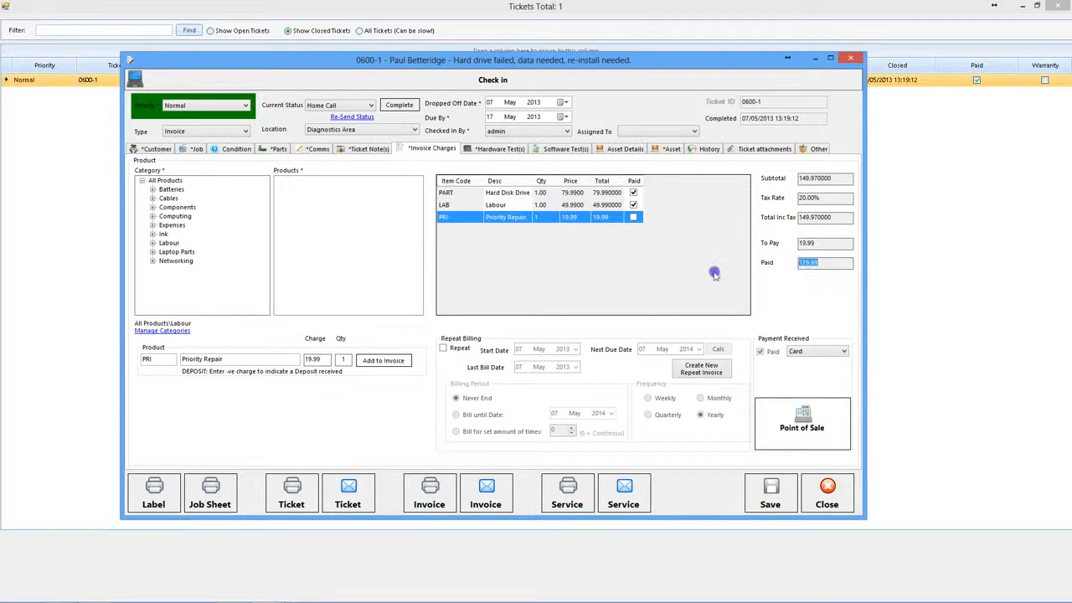
pyautogui.click(801, 177)
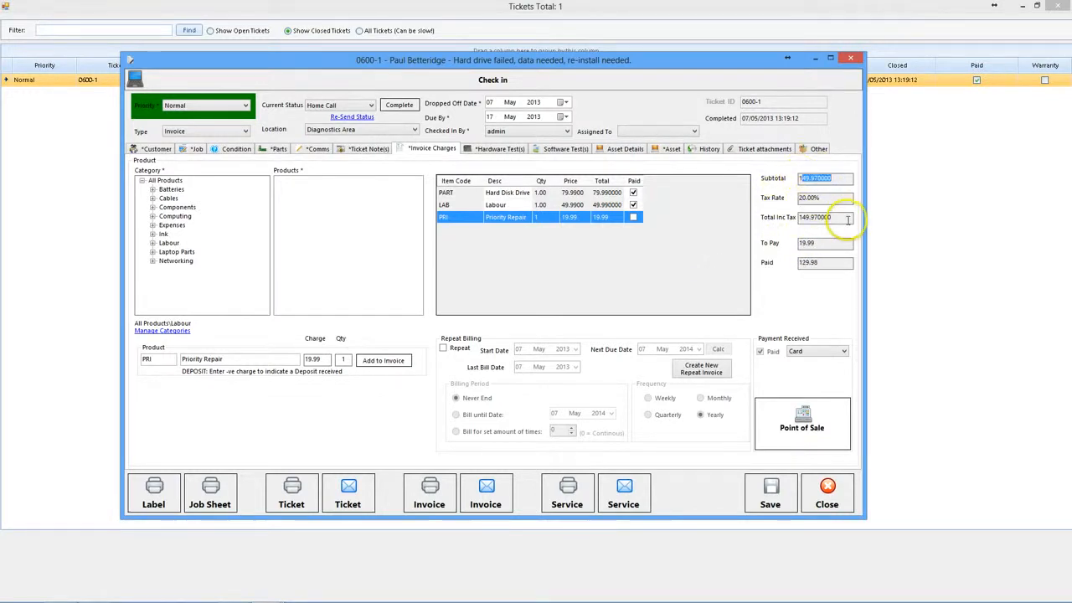
pyautogui.click(758, 219)
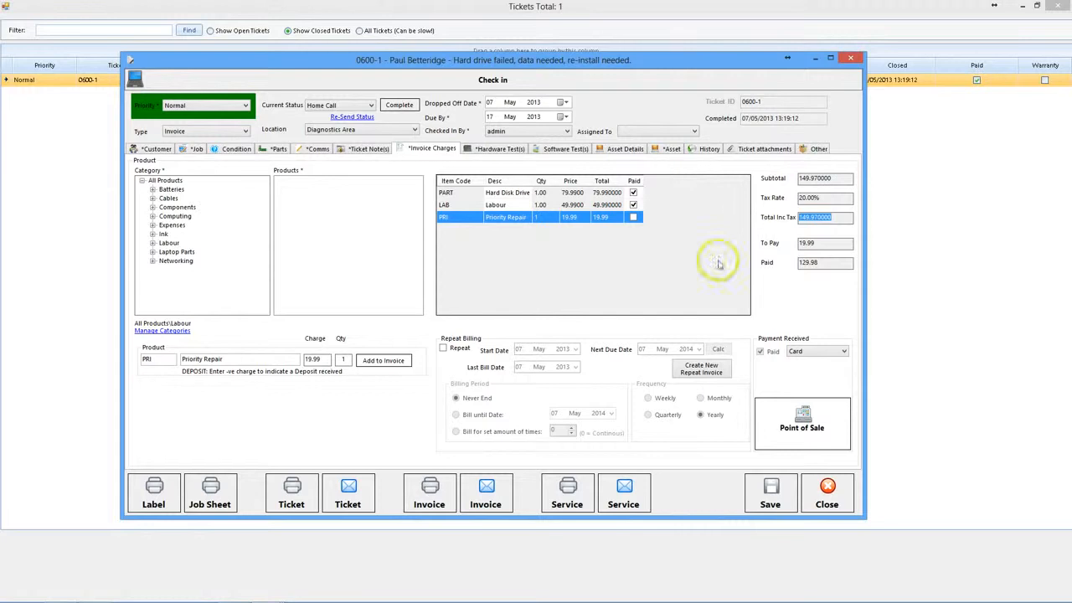
pyautogui.click(846, 353)
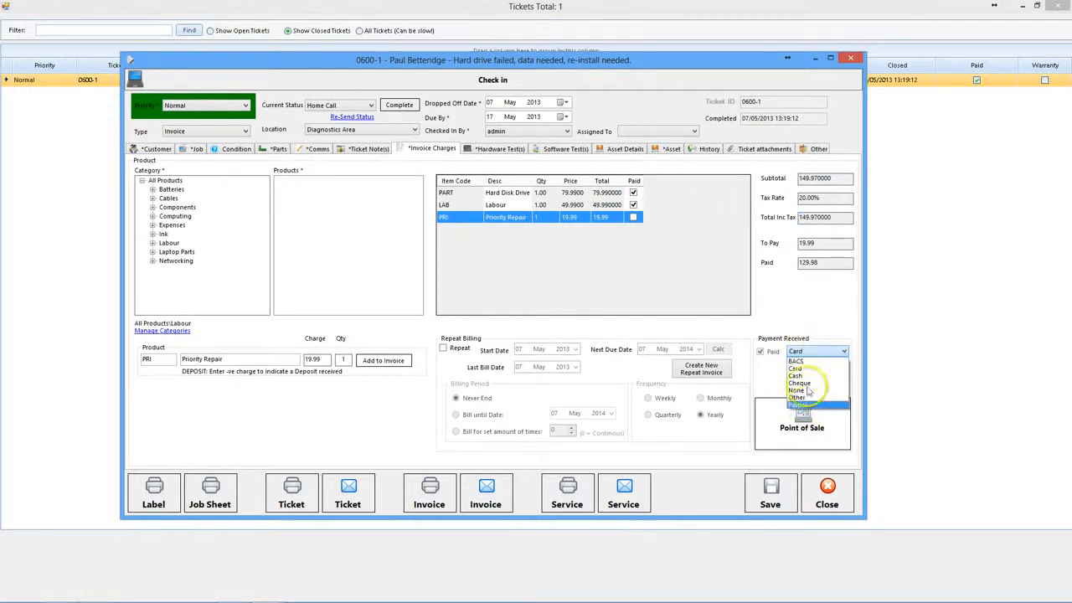
pyautogui.click(809, 328)
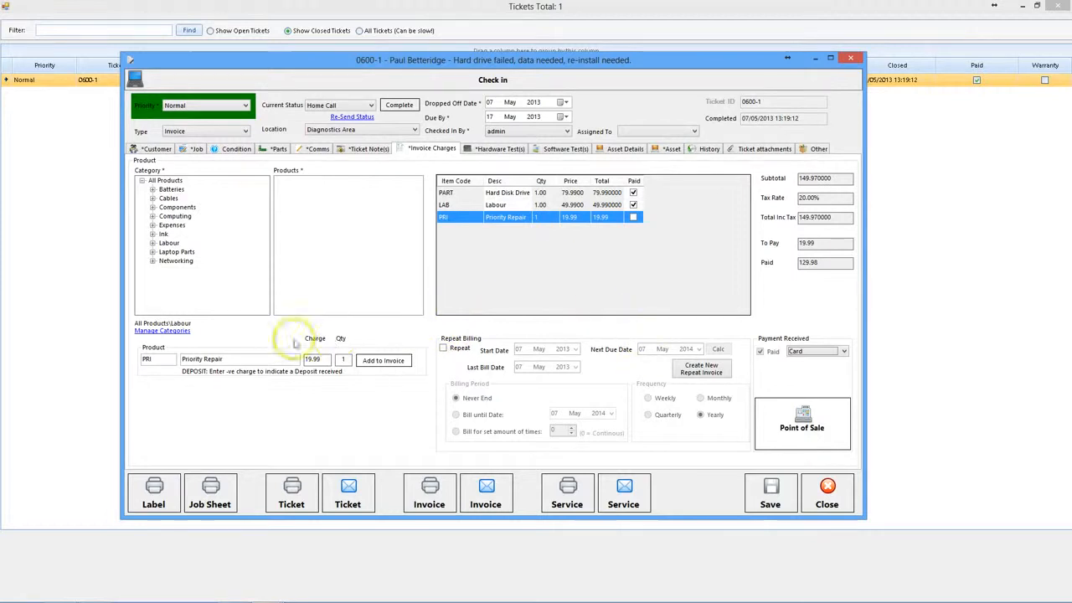
# - Add another charge to the invoice with code WEB, description Website Hosting, charge 99.99 and quantity 1
pyautogui.moveTo(245, 358); pyautogui.dragTo(105, 378)
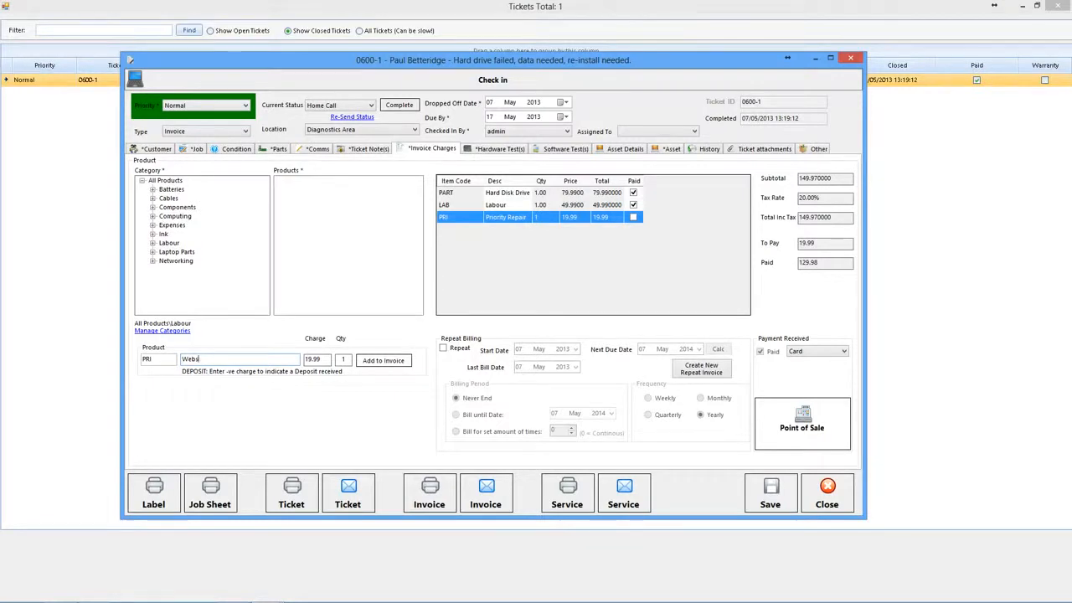
pyautogui.doubleClick(148, 359)
pyautogui.click(396, 361)
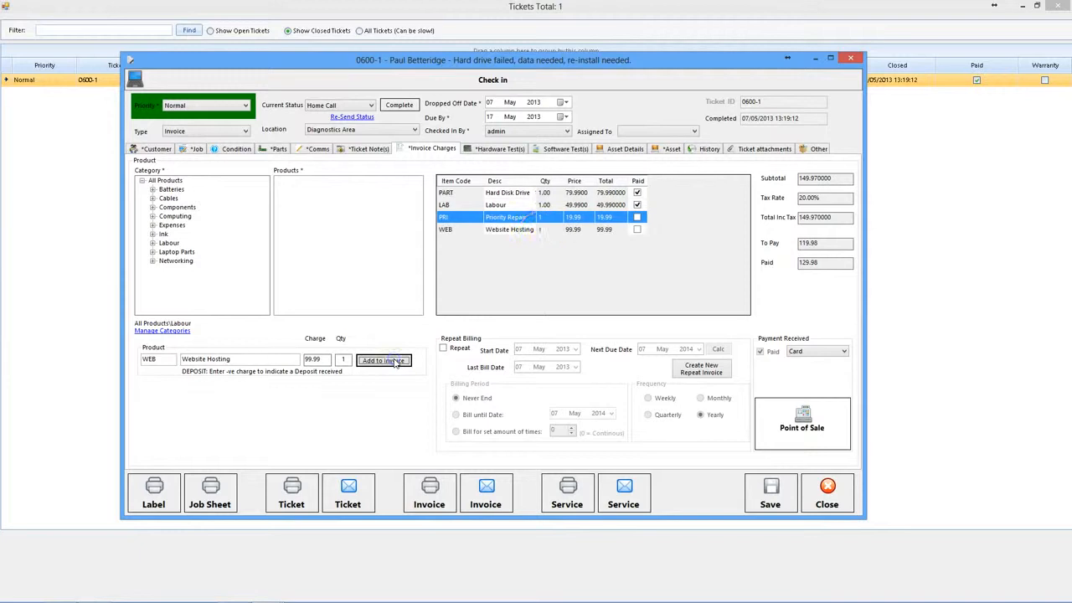
# - Enable yearly repeat billing, try the date-limited and set-number billing periods, keep it at Never End, and save the ticket
pyautogui.click(520, 232)
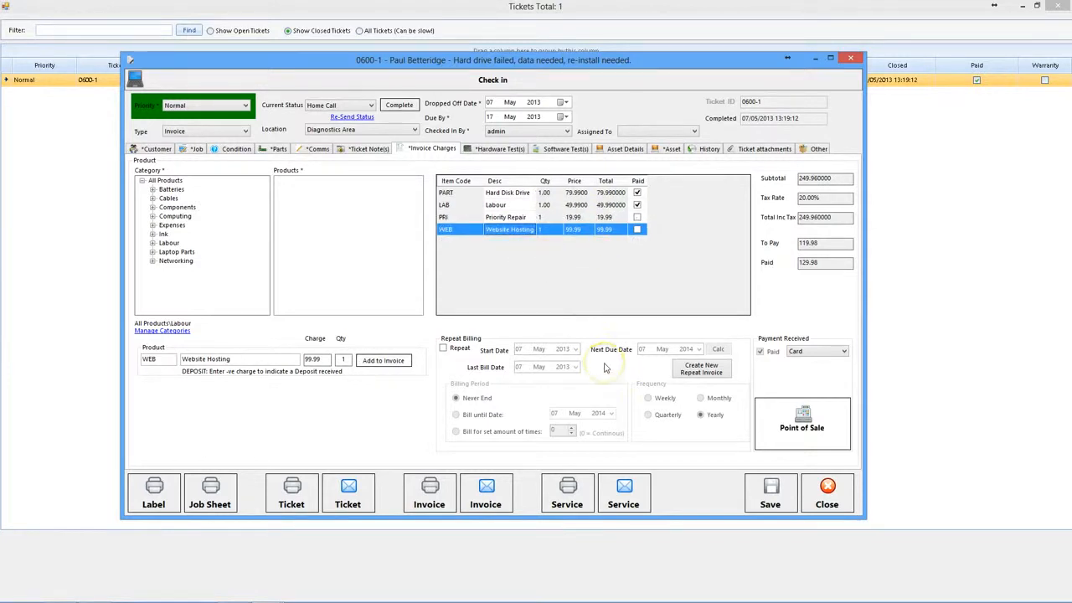
pyautogui.click(443, 348)
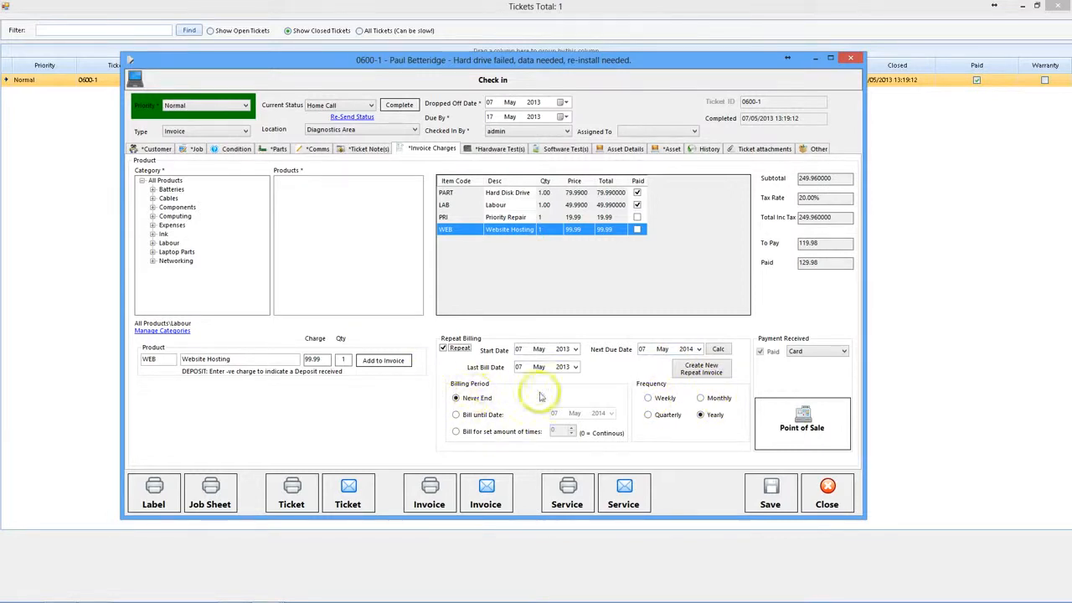
pyautogui.click(459, 414)
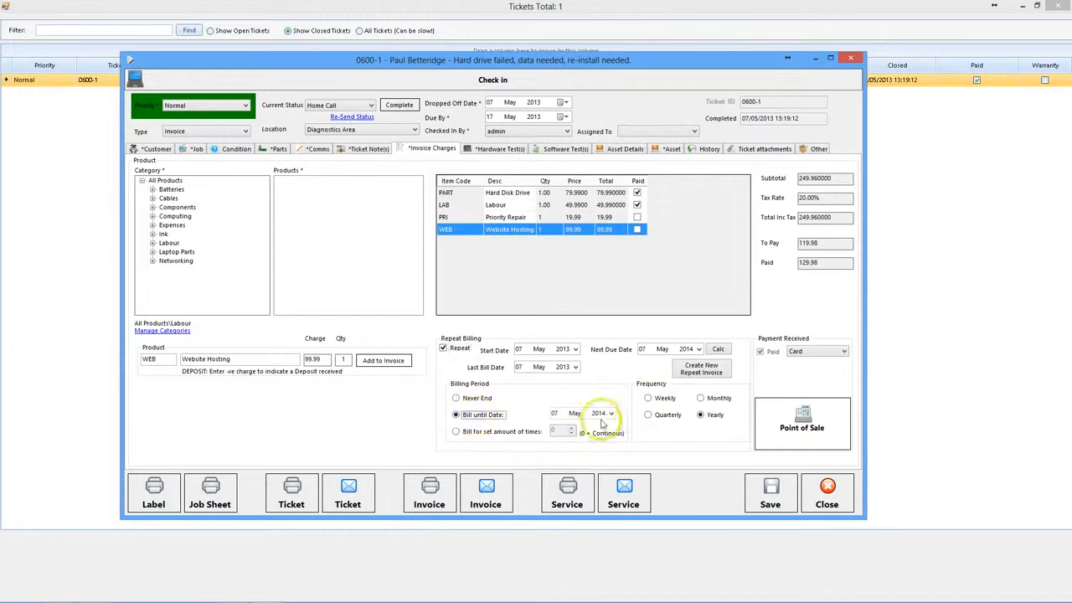
pyautogui.click(494, 431)
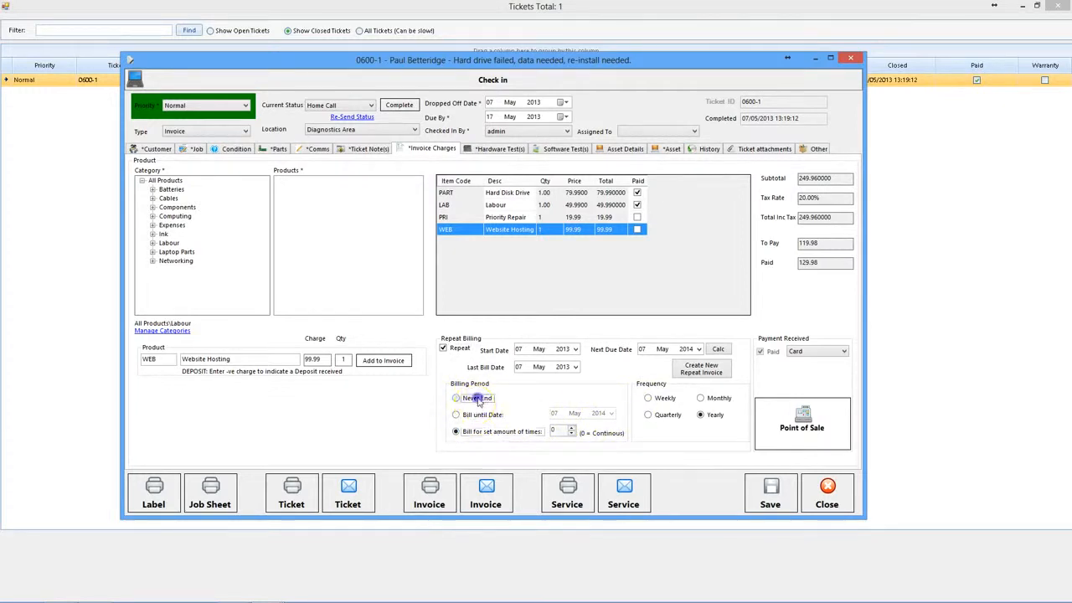
pyautogui.click(781, 494)
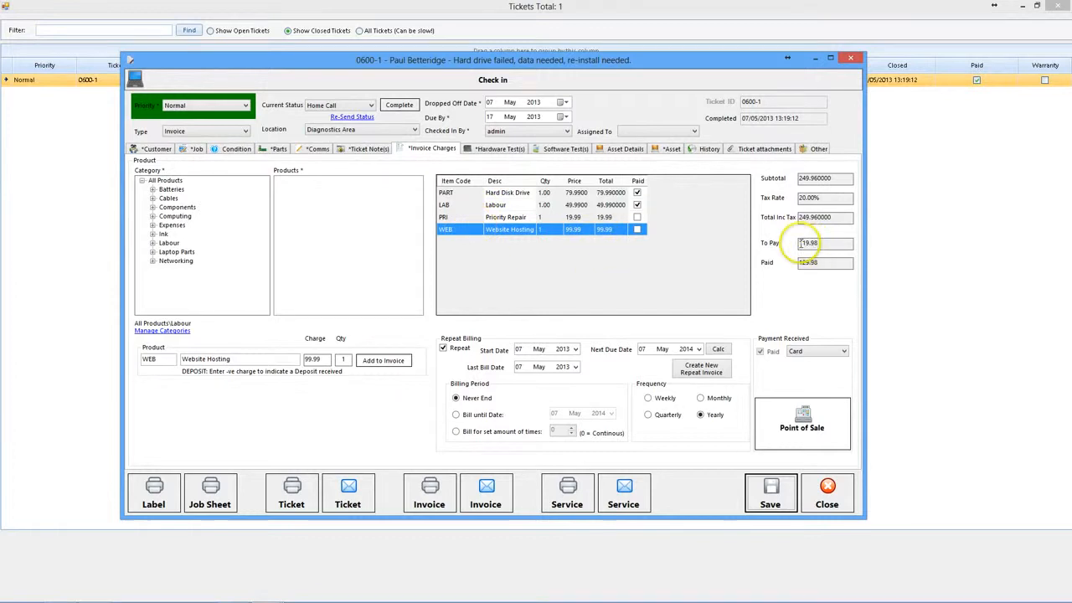
# - Examine the invoice's outstanding amount to pay and the point of sale option for taking payment
pyautogui.moveTo(842, 243); pyautogui.dragTo(771, 245)
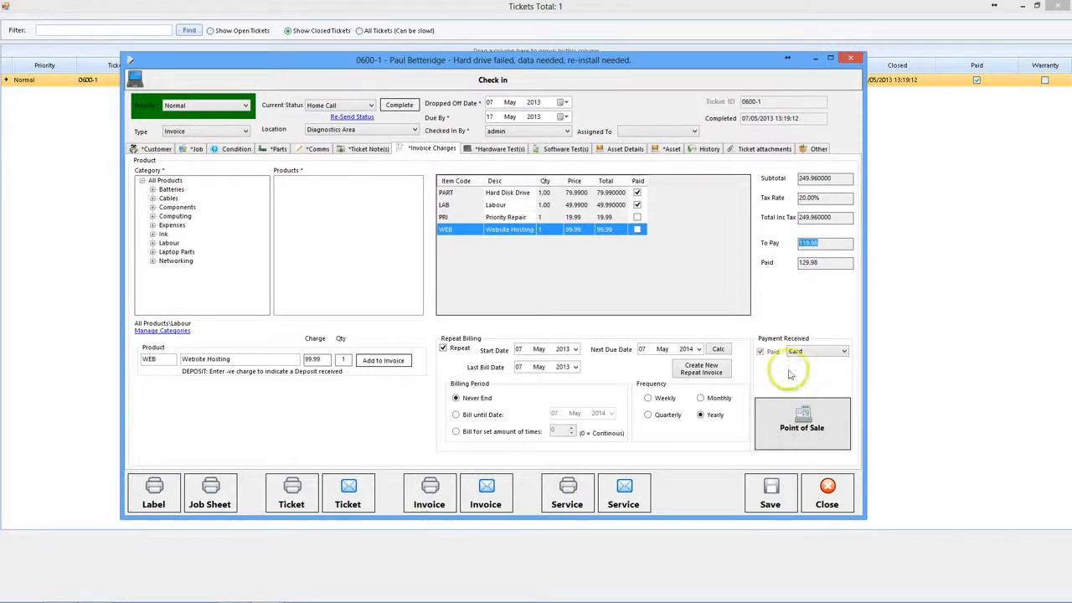
pyautogui.click(810, 423)
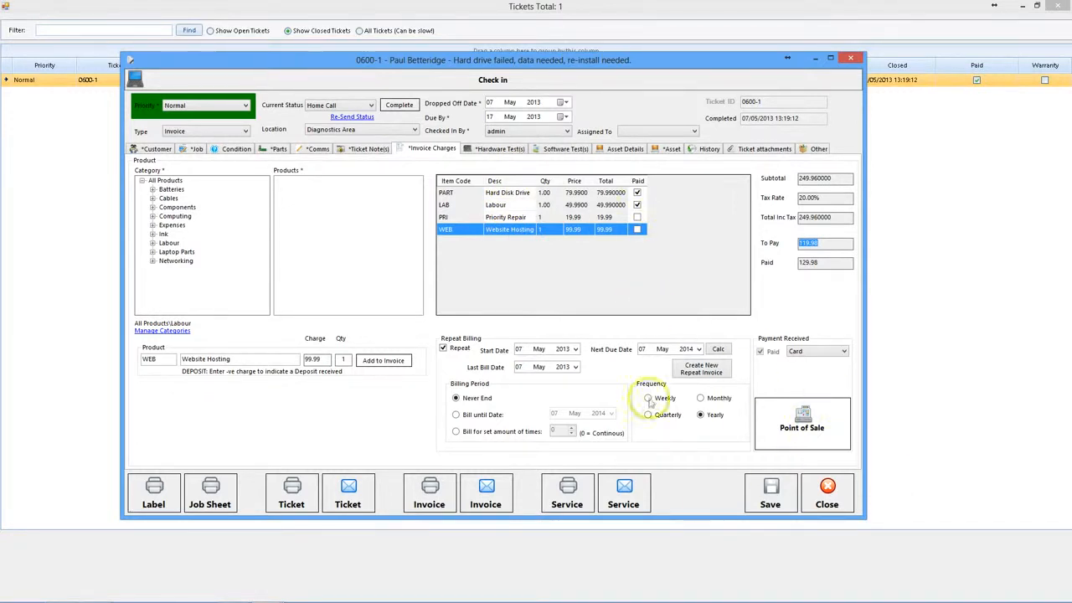
# - Delete the Power Supply result from the ticket's hardware tests
pyautogui.click(491, 151)
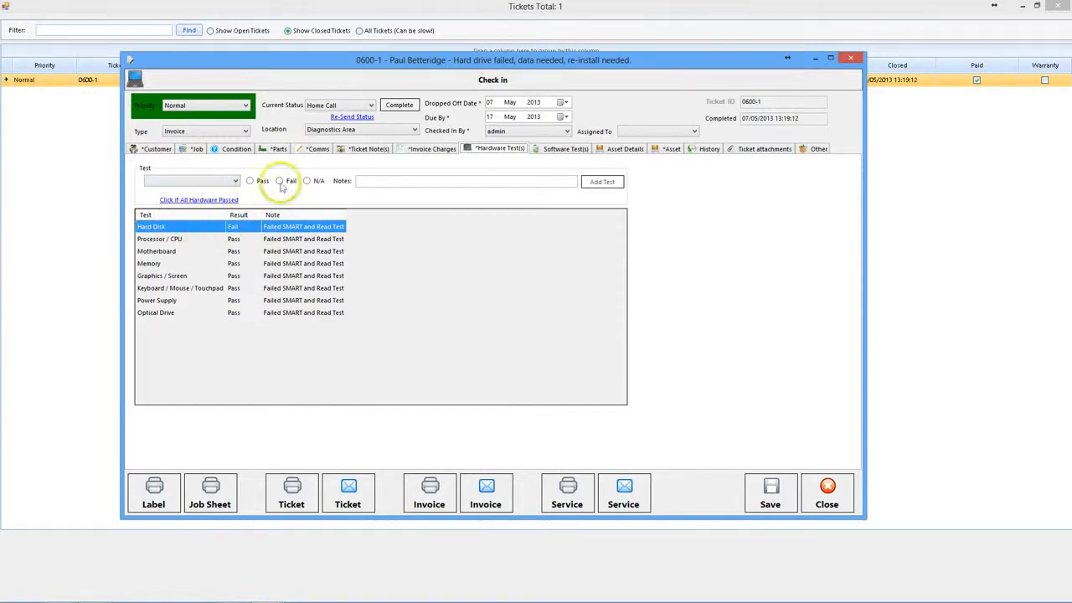
pyautogui.click(158, 241)
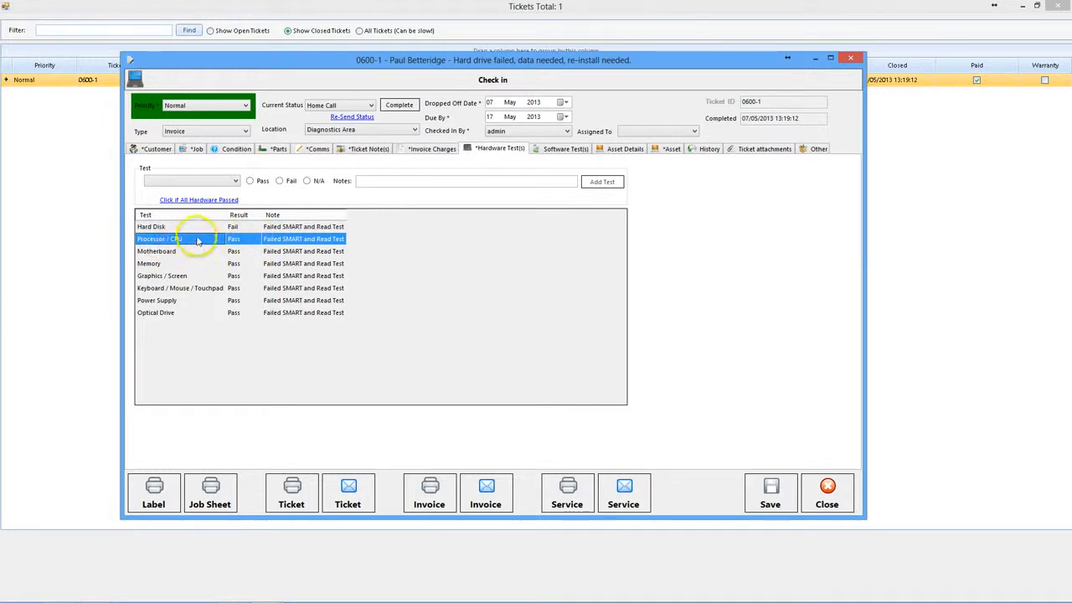
pyautogui.click(163, 304)
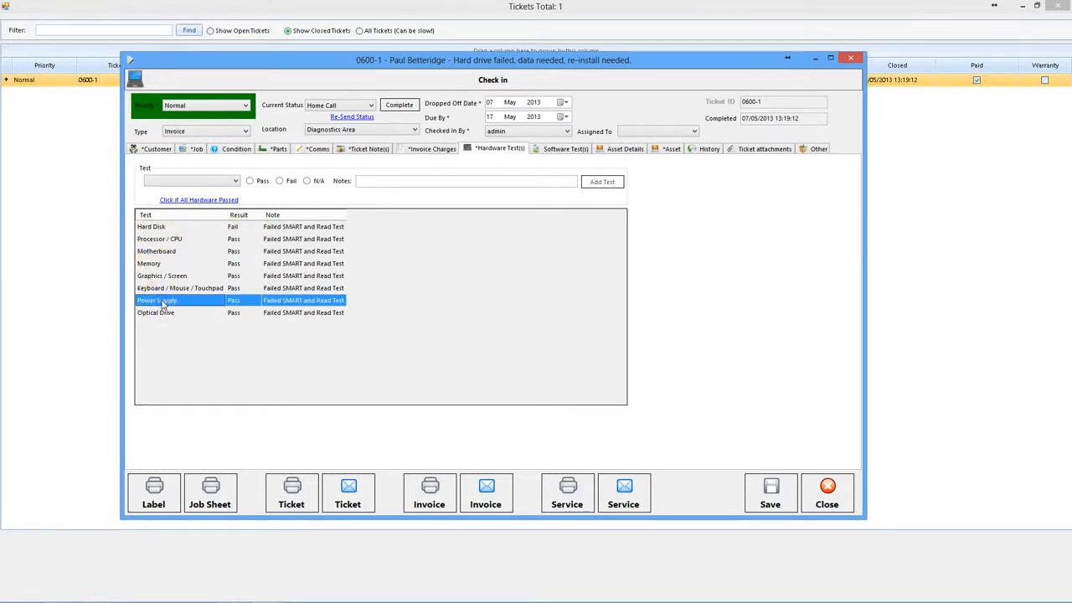
pyautogui.press('Delete')
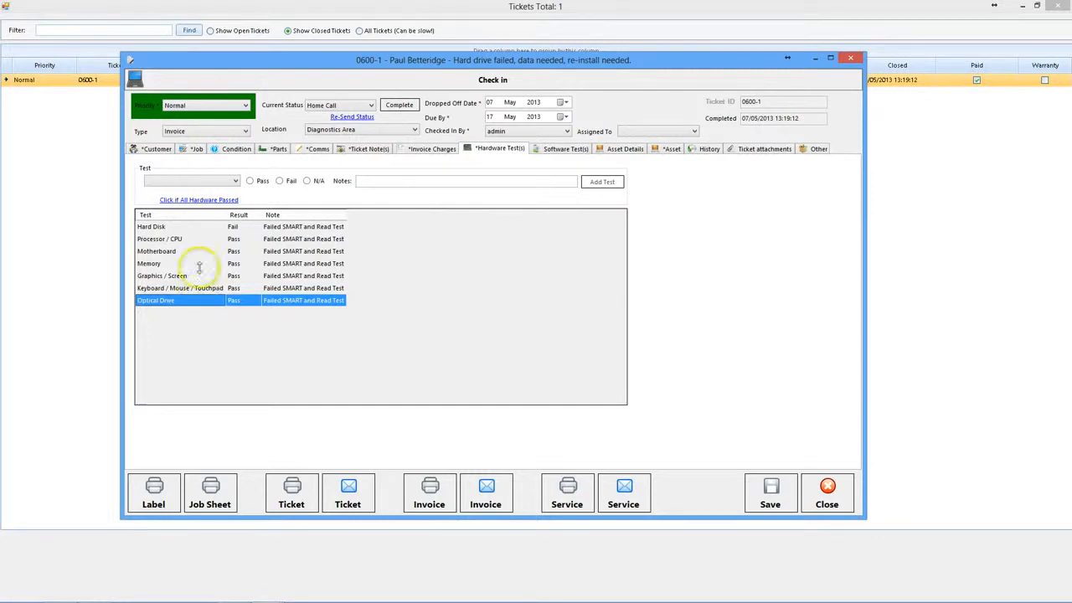
# - Add a Power Supply hardware test with result Fail and note "No Voltage Output", and save the ticket
pyautogui.click(203, 185)
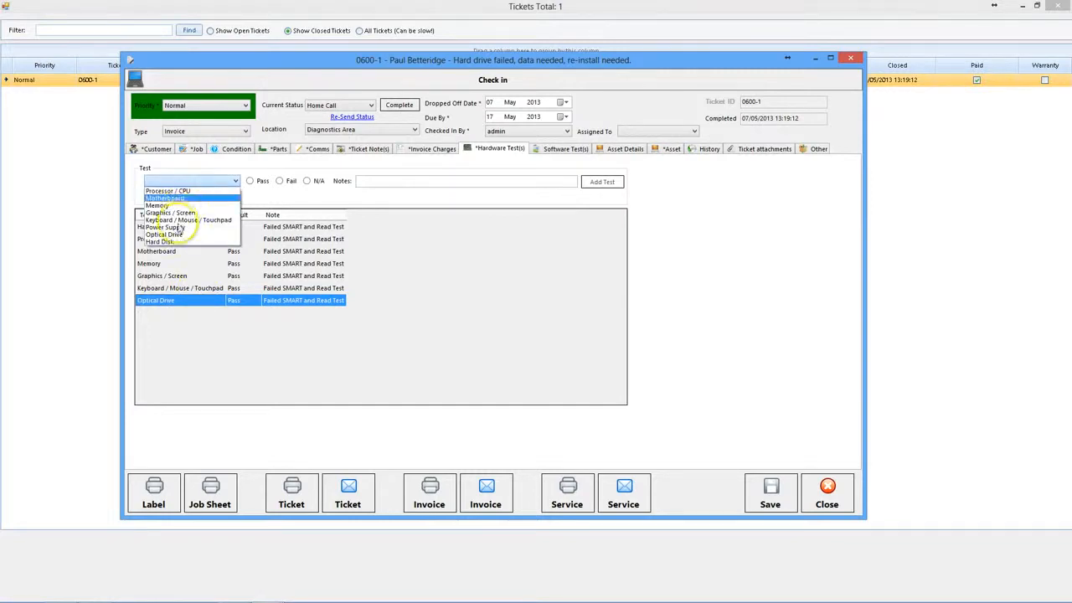
pyautogui.click(178, 228)
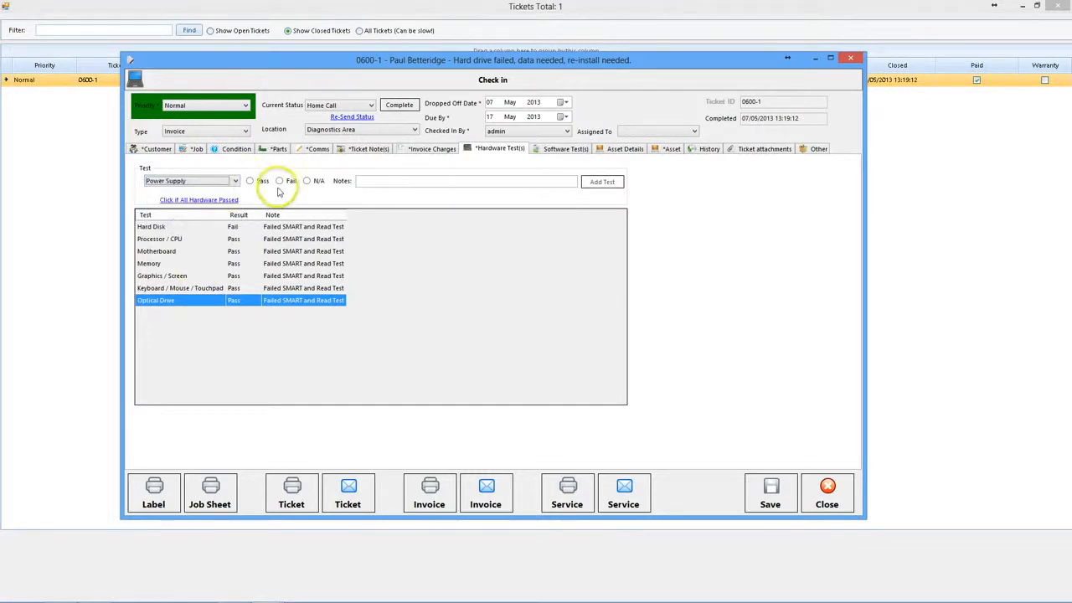
pyautogui.click(279, 180)
pyautogui.click(381, 180)
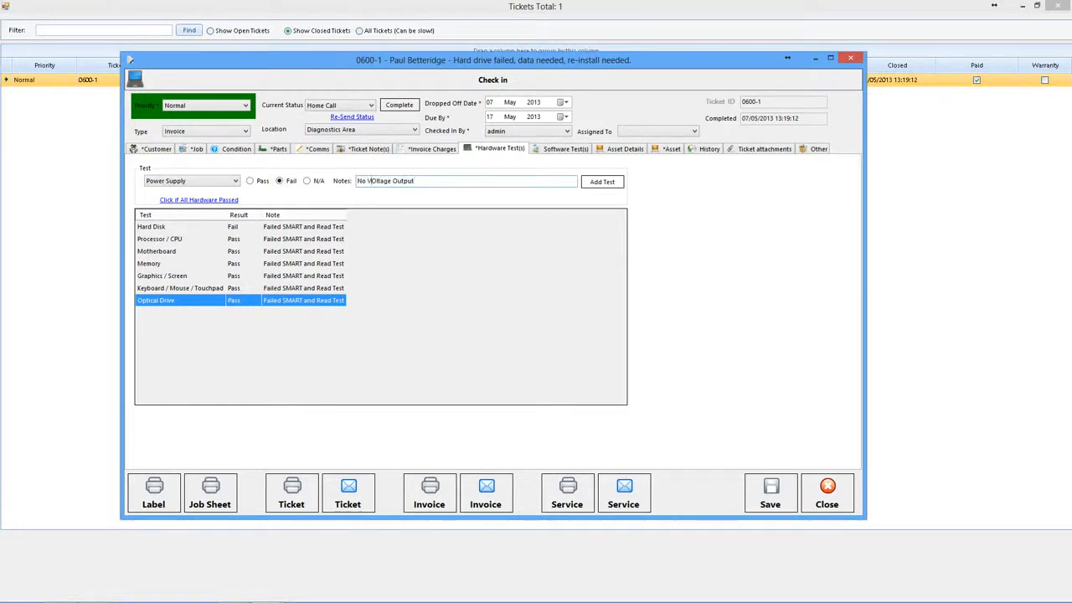
pyautogui.write('No Voltage Output')
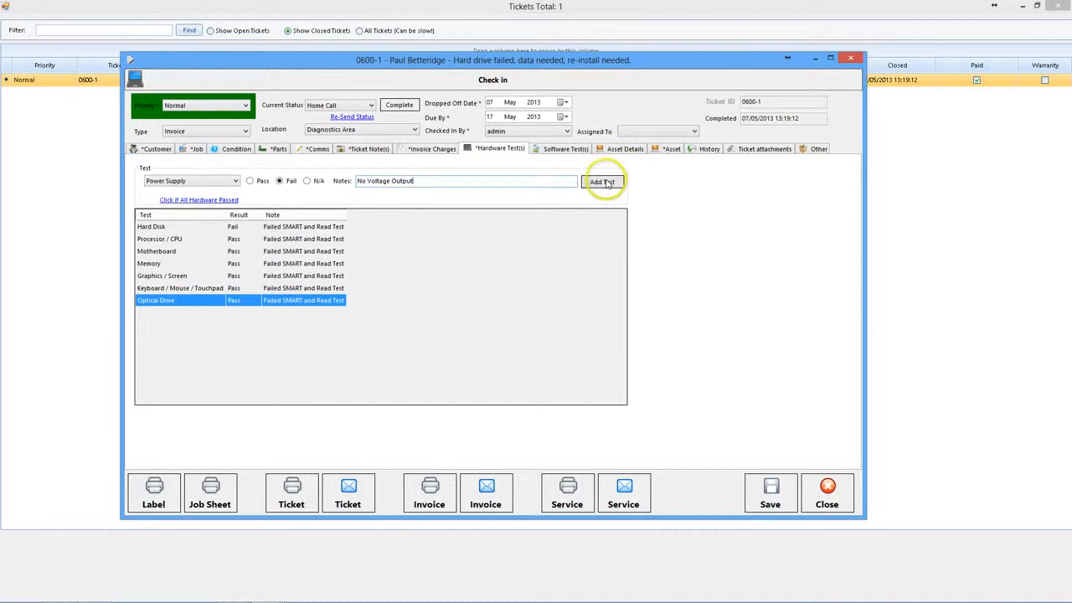
pyautogui.click(608, 182)
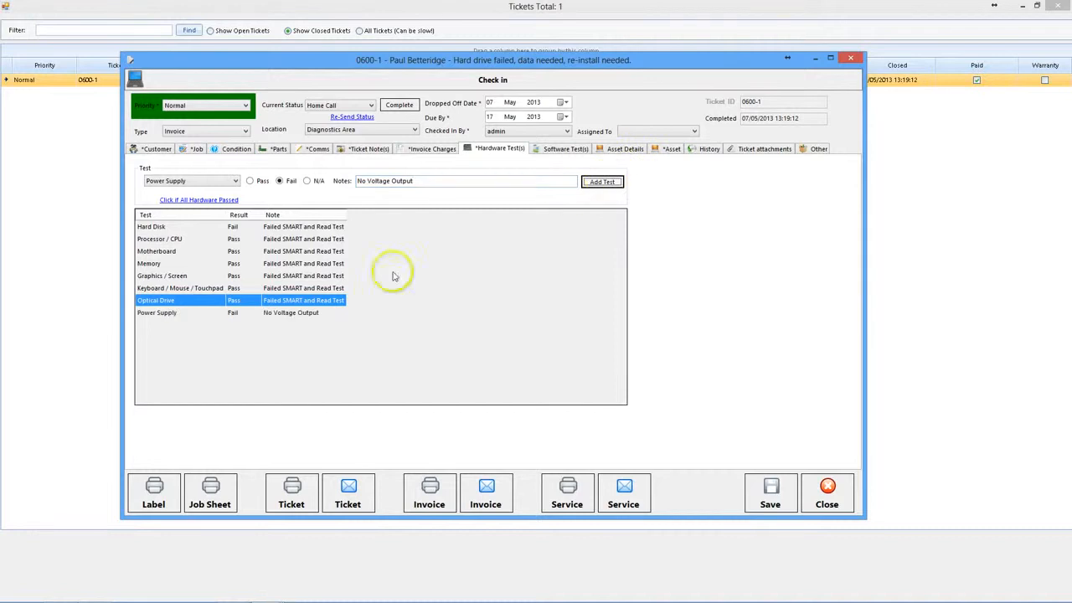
pyautogui.click(237, 313)
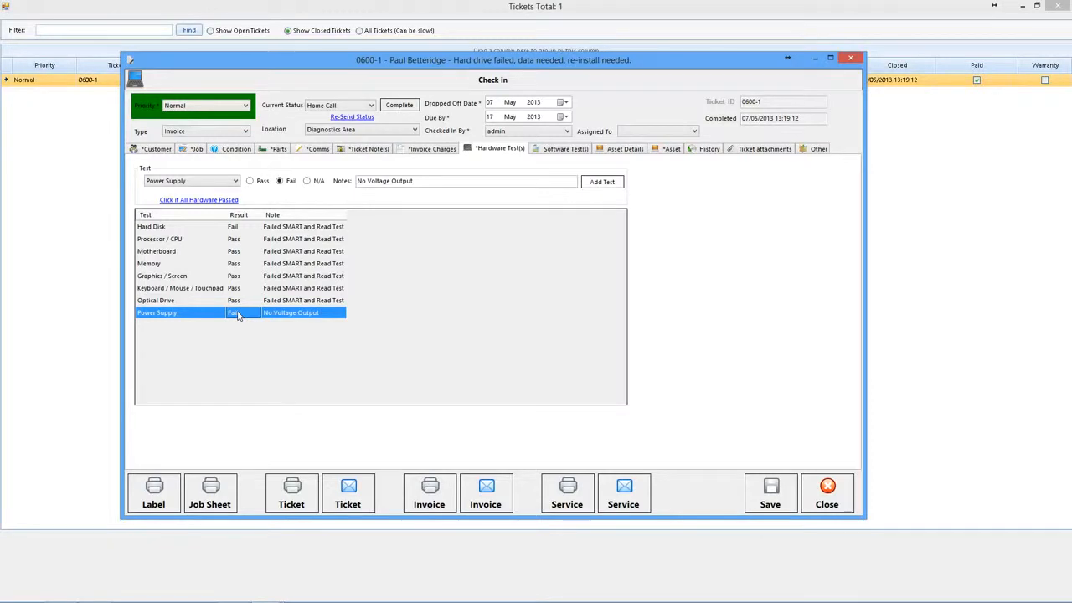
pyautogui.click(772, 492)
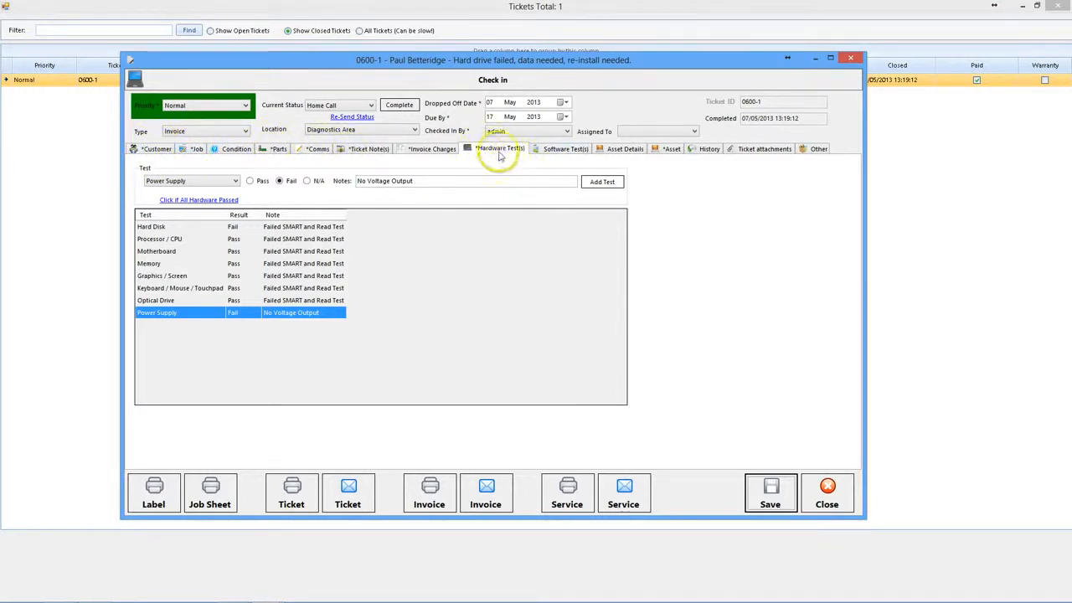
# - Examine the ticket's job details, hardware test results and software test checklists
pyautogui.click(192, 149)
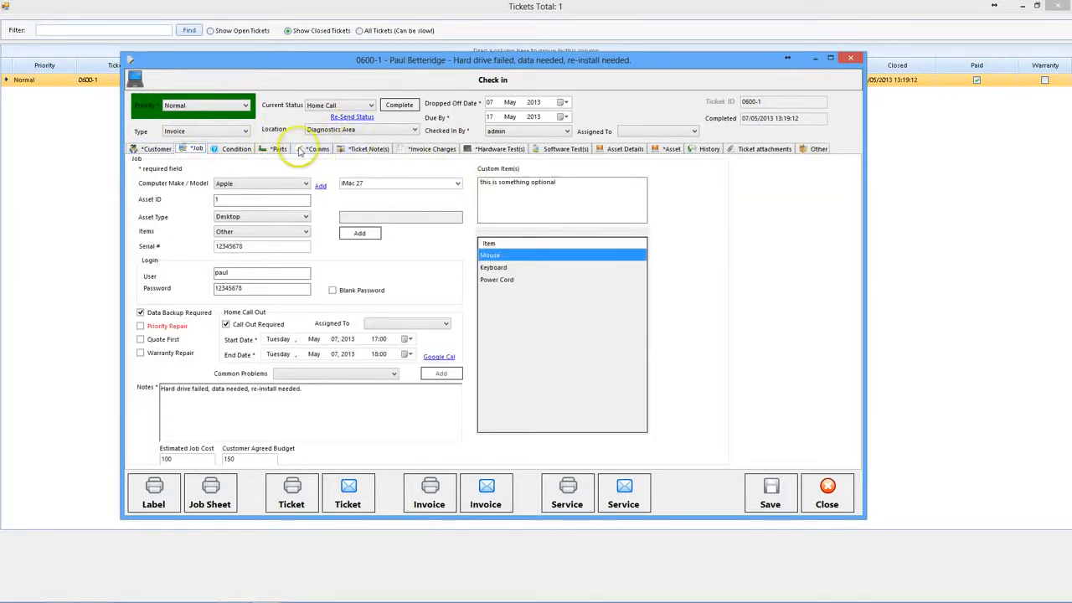
pyautogui.click(479, 150)
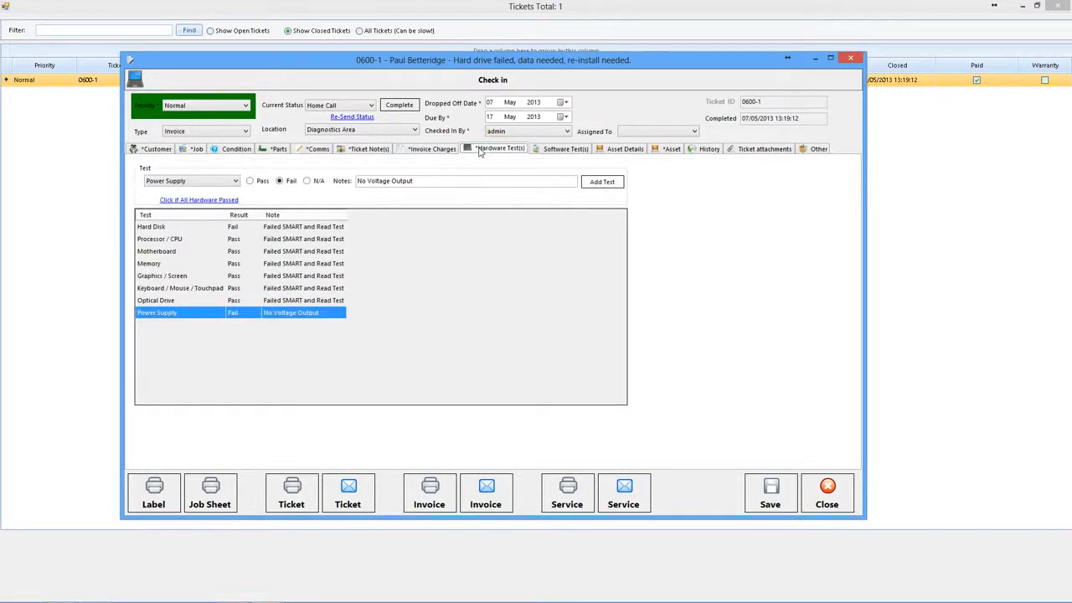
pyautogui.click(563, 150)
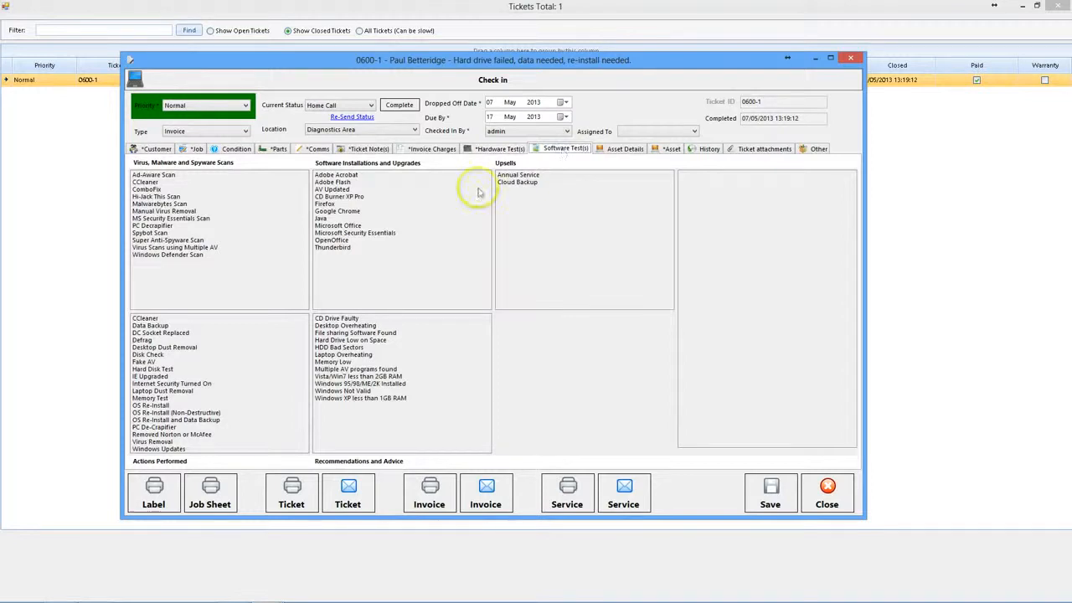
pyautogui.click(381, 266)
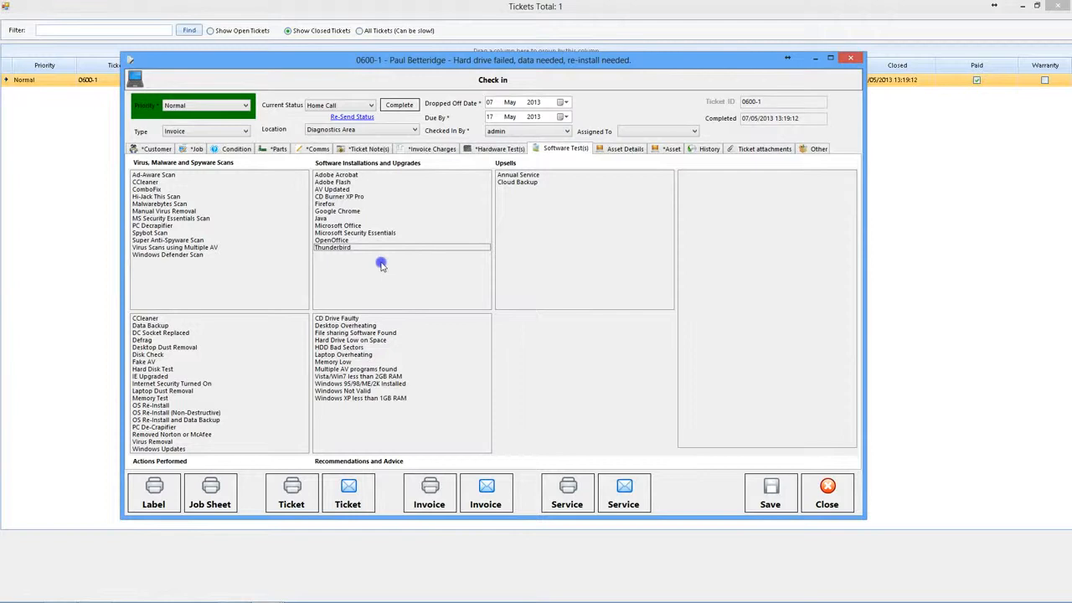
pyautogui.click(372, 269)
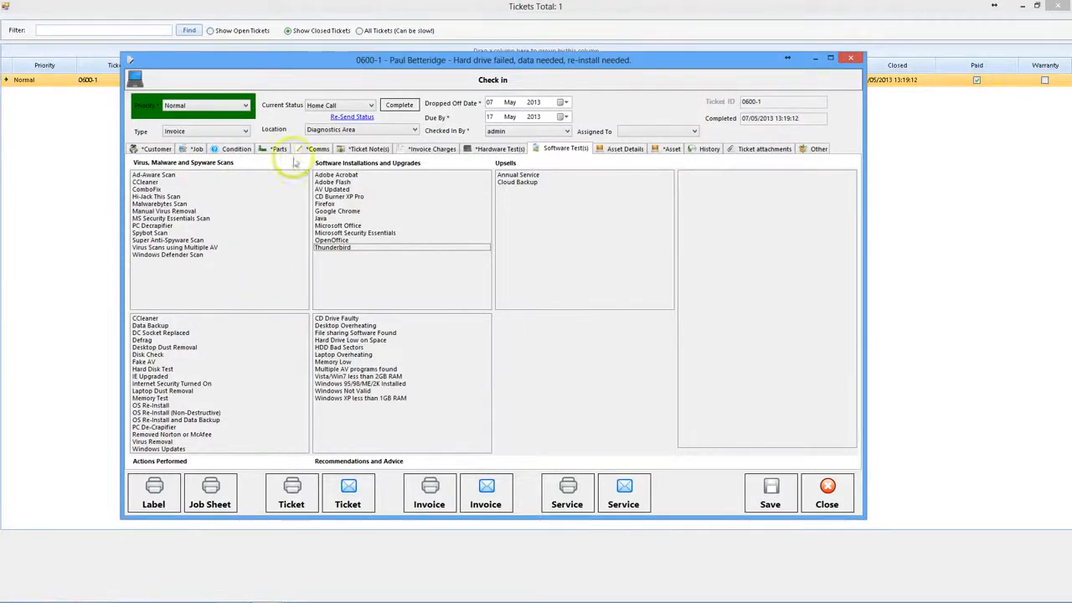
# - Record OS Re-Install and Data Backup as an action performed in the software tests
pyautogui.click(184, 420)
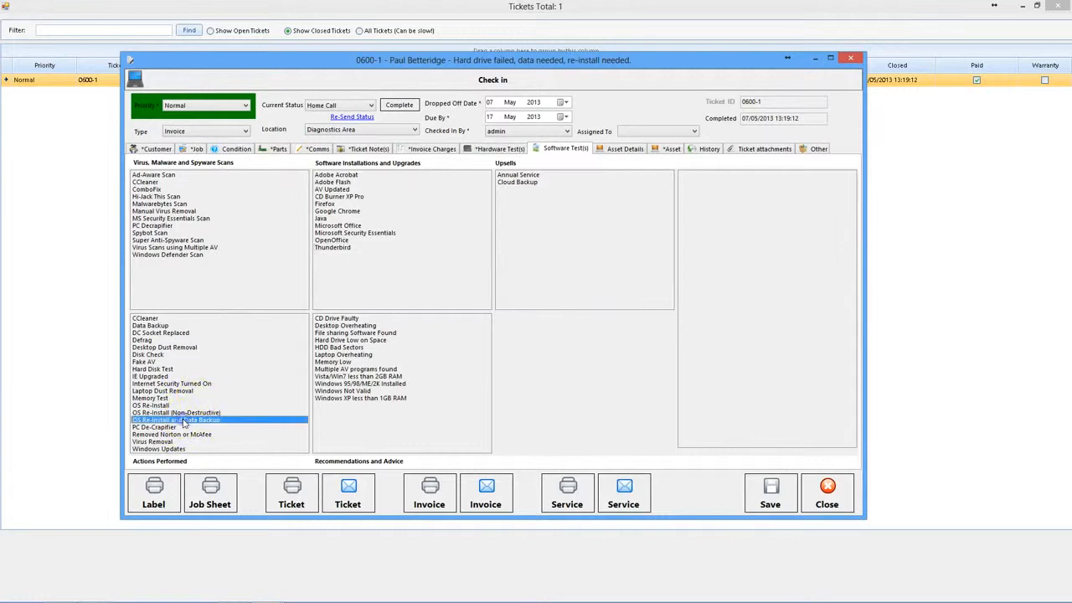
pyautogui.click(184, 421)
pyautogui.doubleClick(184, 423)
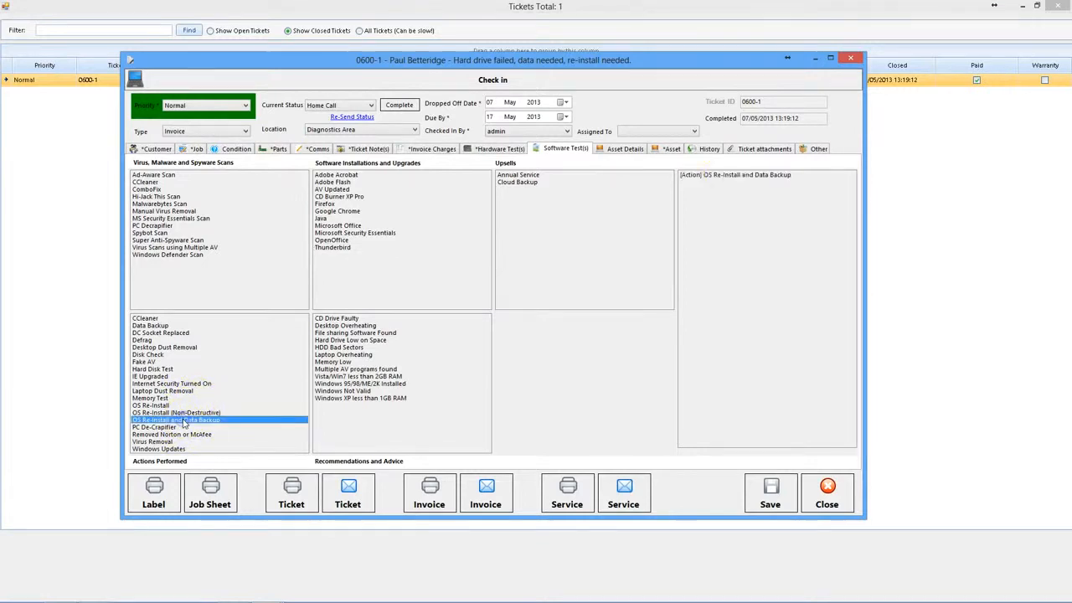
pyautogui.click(722, 175)
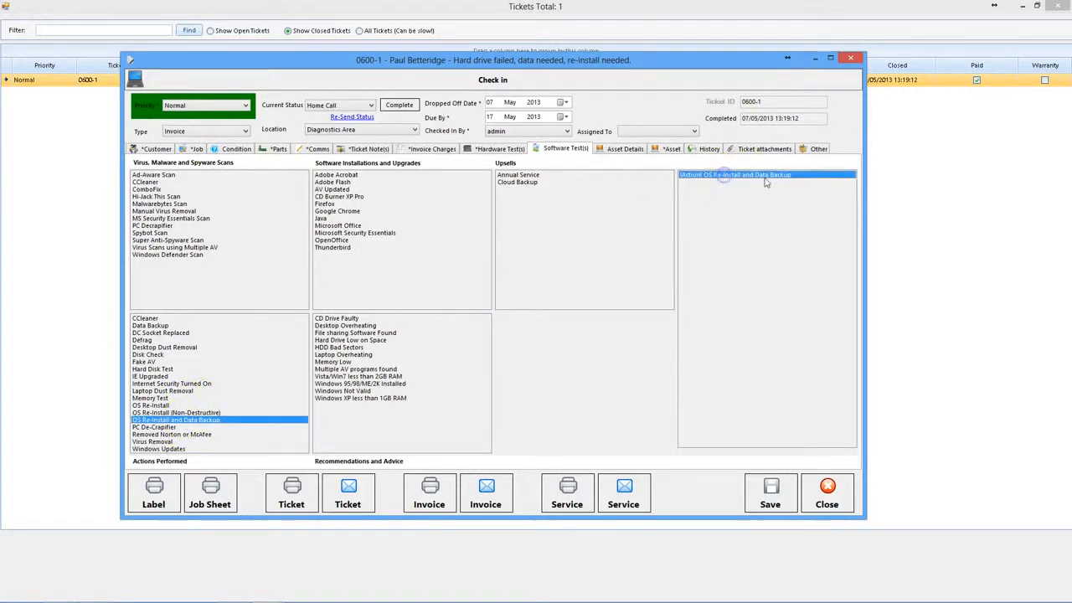
pyautogui.click(701, 180)
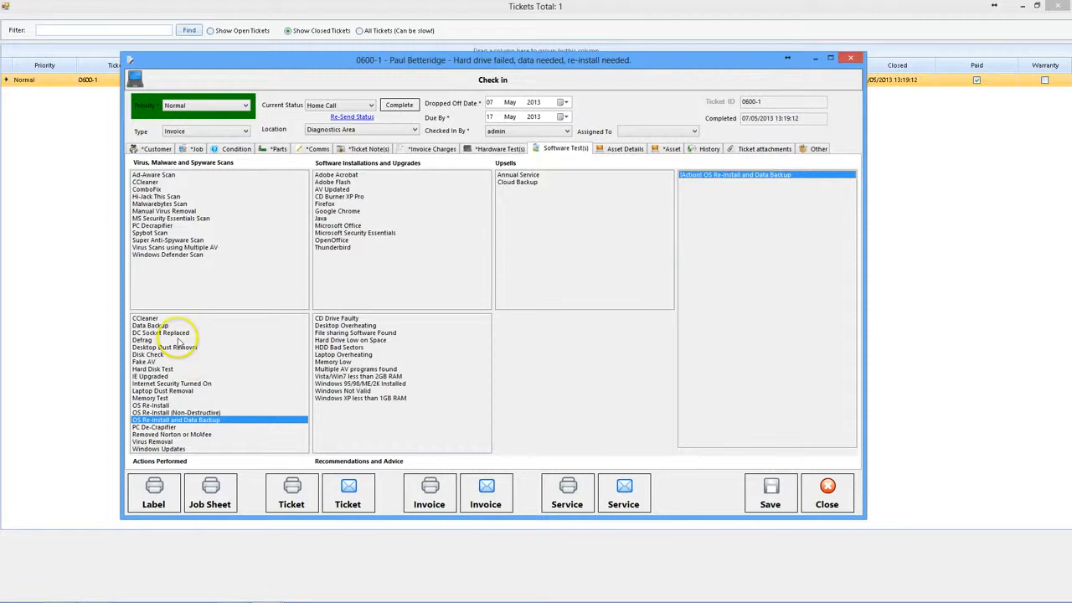
# - Record Windows Updates and Hard Disk Test as actions performed, and select Defrag and Disk Check as well
pyautogui.click(170, 449)
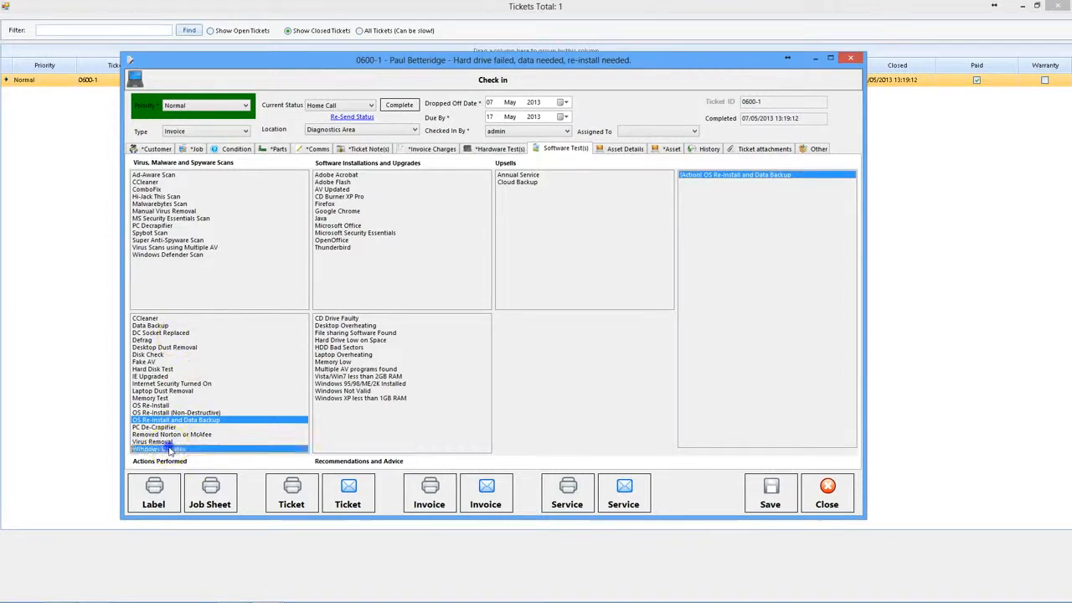
pyautogui.click(170, 450)
pyautogui.click(165, 450)
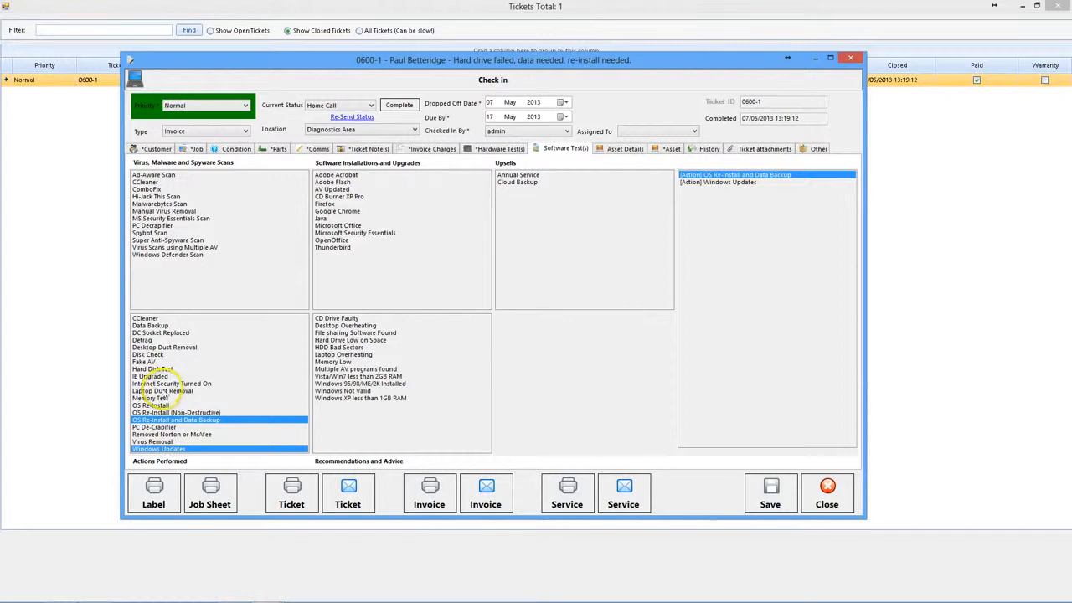
pyautogui.click(152, 370)
pyautogui.click(152, 370)
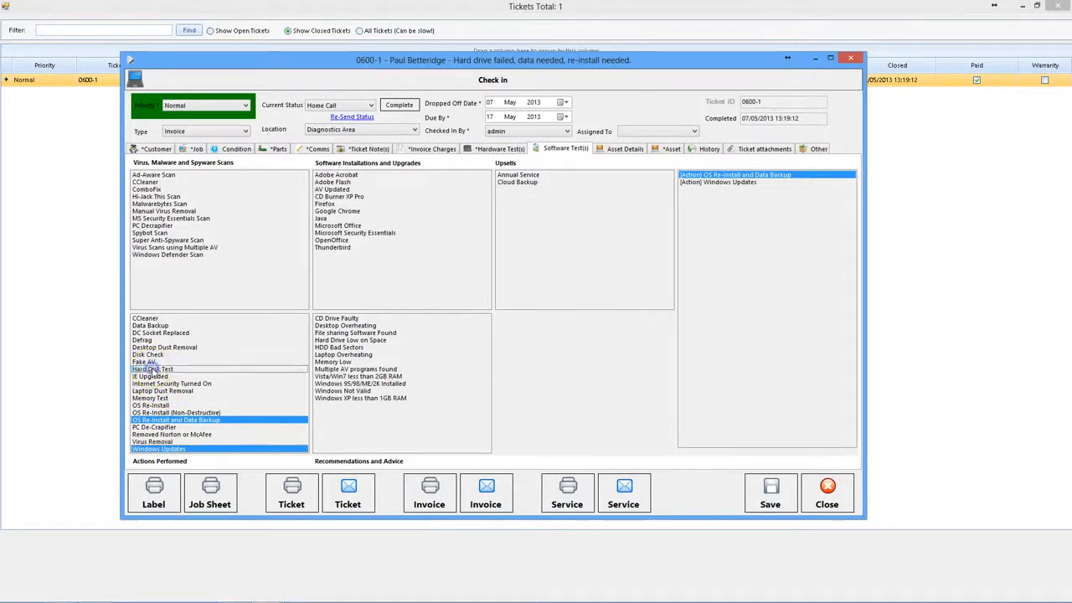
pyautogui.click(152, 370)
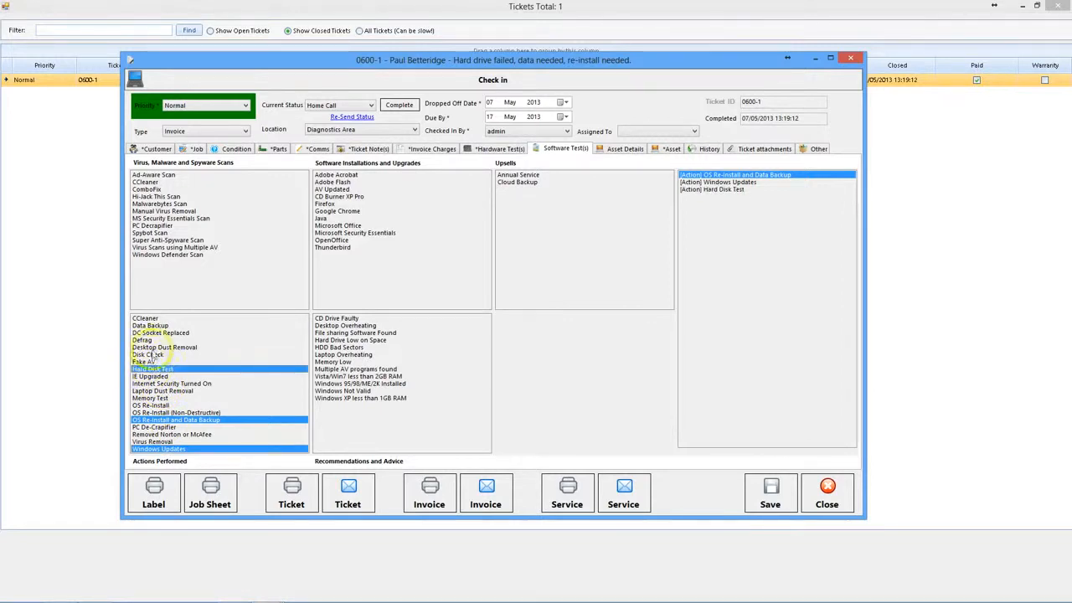
pyautogui.click(147, 342)
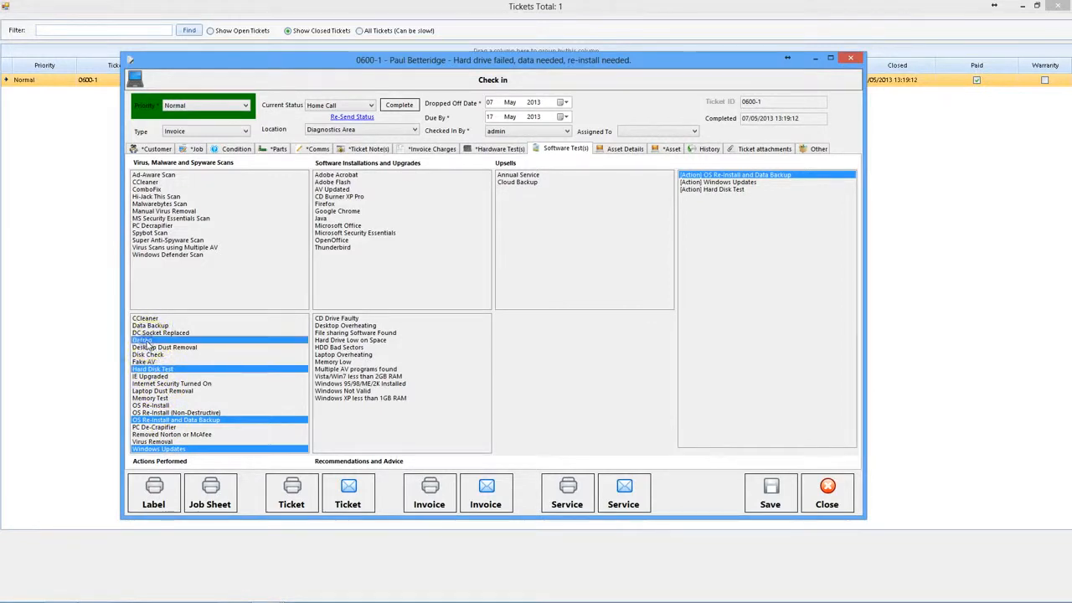
pyautogui.click(149, 357)
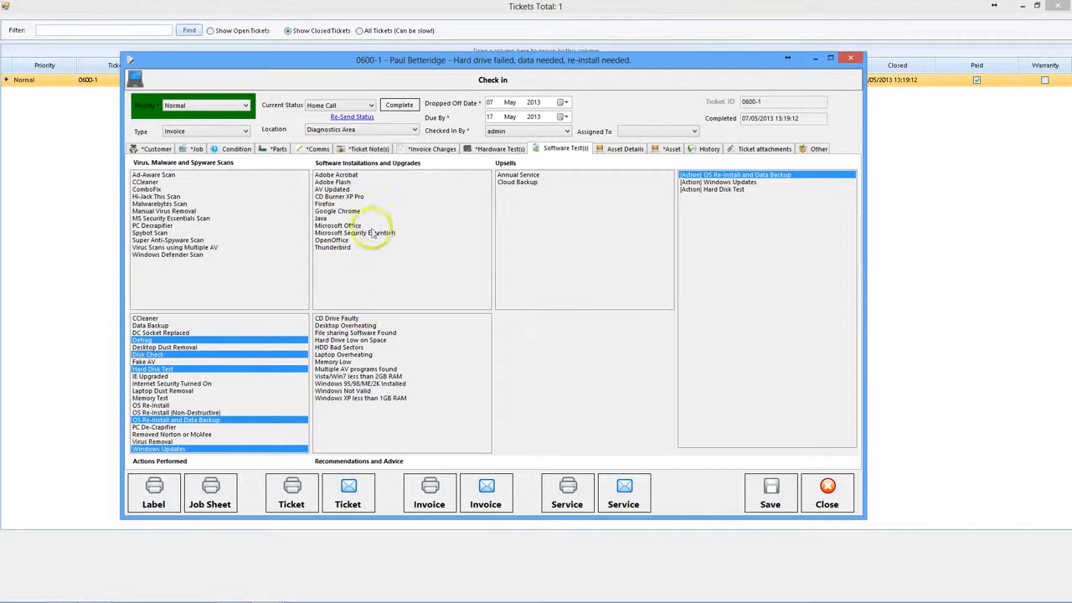
# - Record Microsoft Security Essentials, OpenOffice and Adobe Flash as software installations on the ticket
pyautogui.click(367, 233)
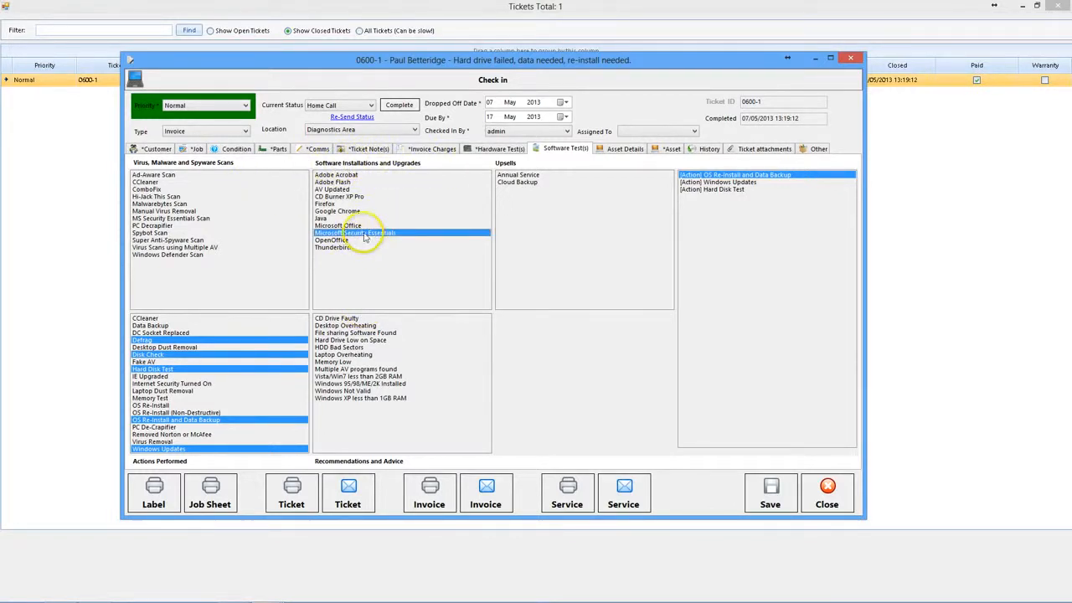
pyautogui.doubleClick(365, 236)
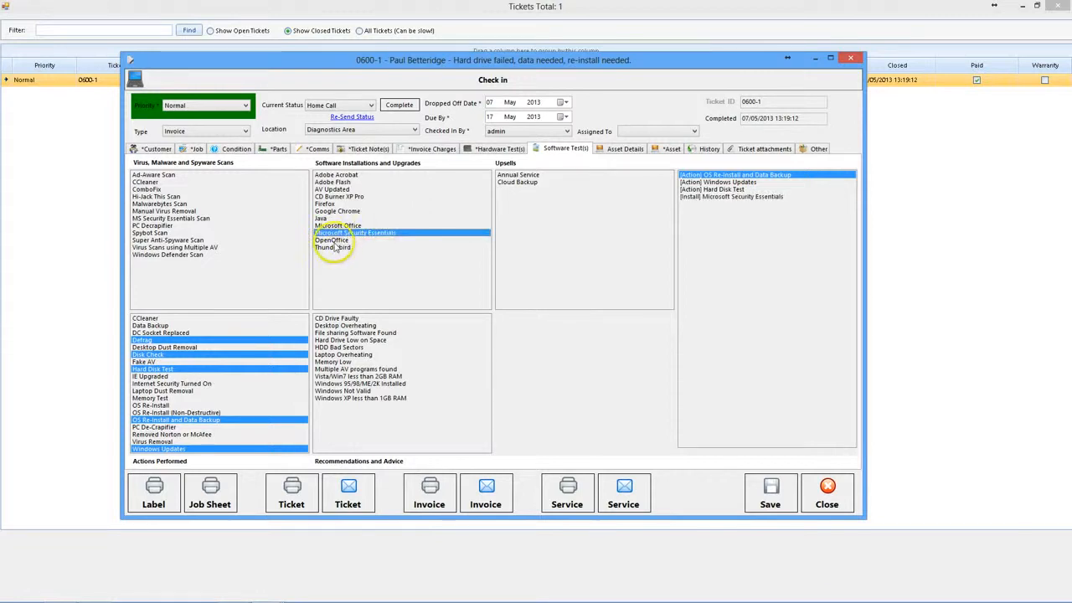
pyautogui.click(333, 240)
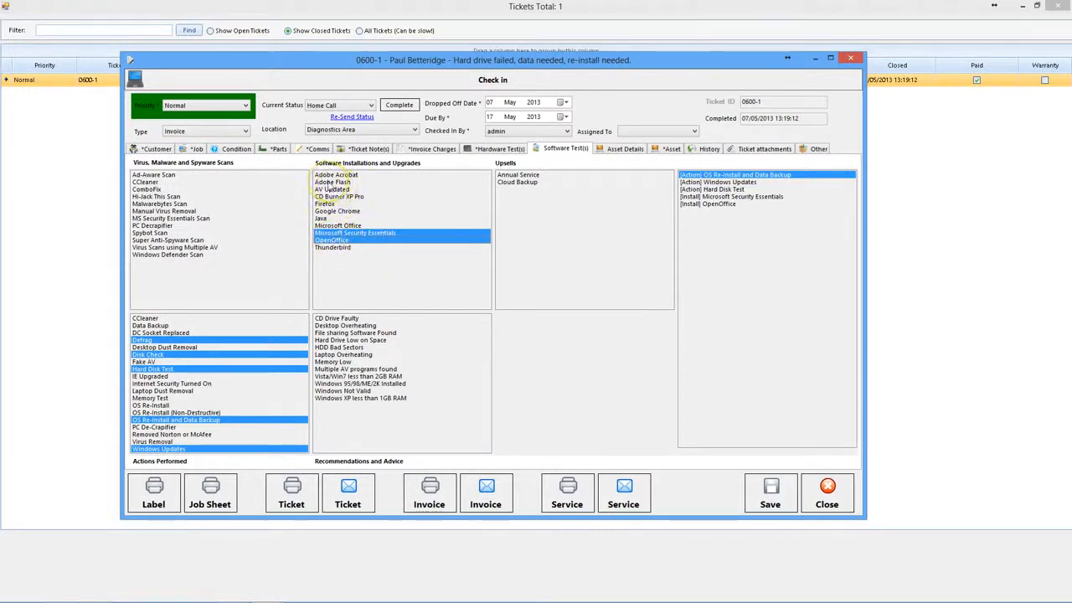
pyautogui.click(331, 181)
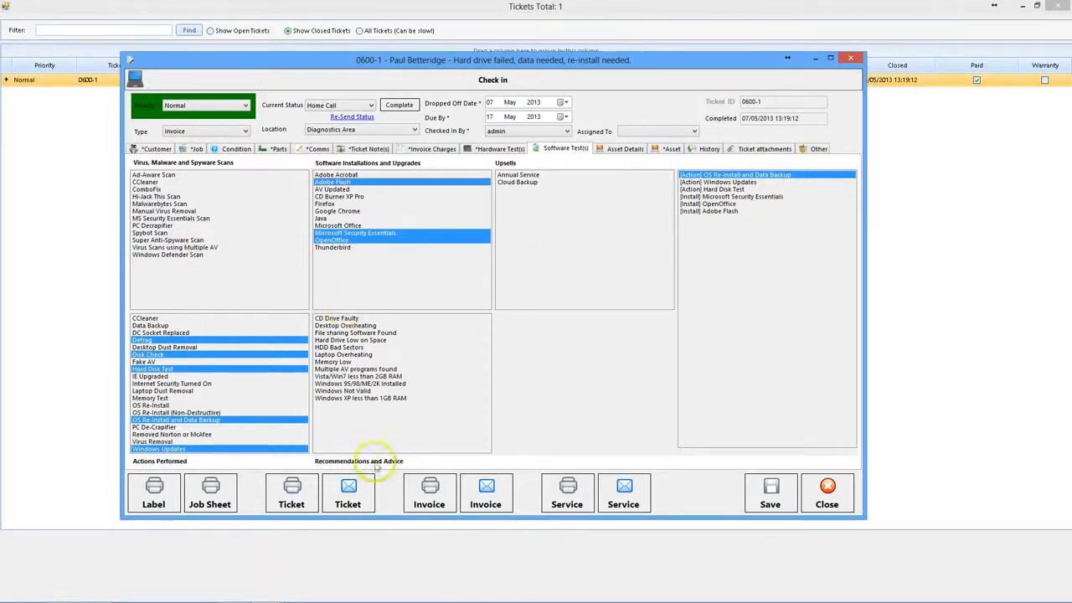
# - Record the recommendations Vista/Win7 less than 2GB RAM and Memory Low on the ticket
pyautogui.click(344, 379)
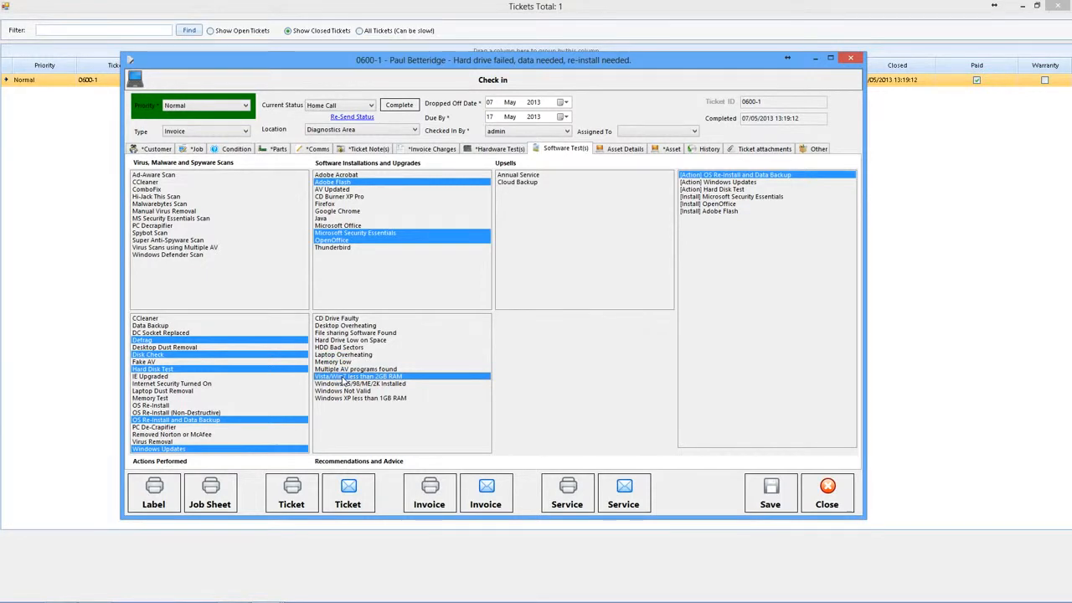
pyautogui.click(343, 378)
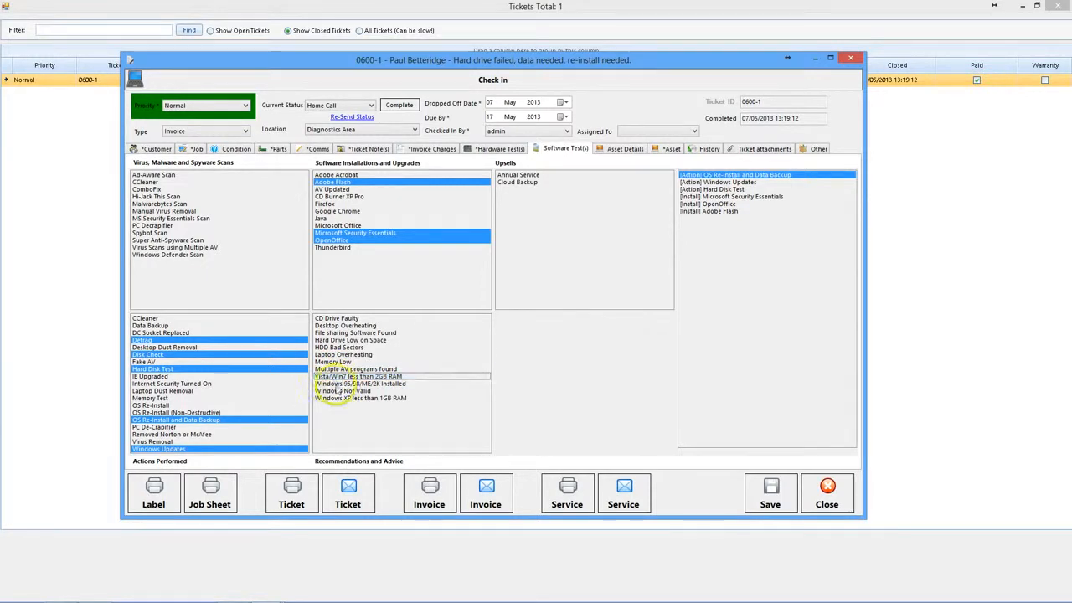
pyautogui.click(336, 378)
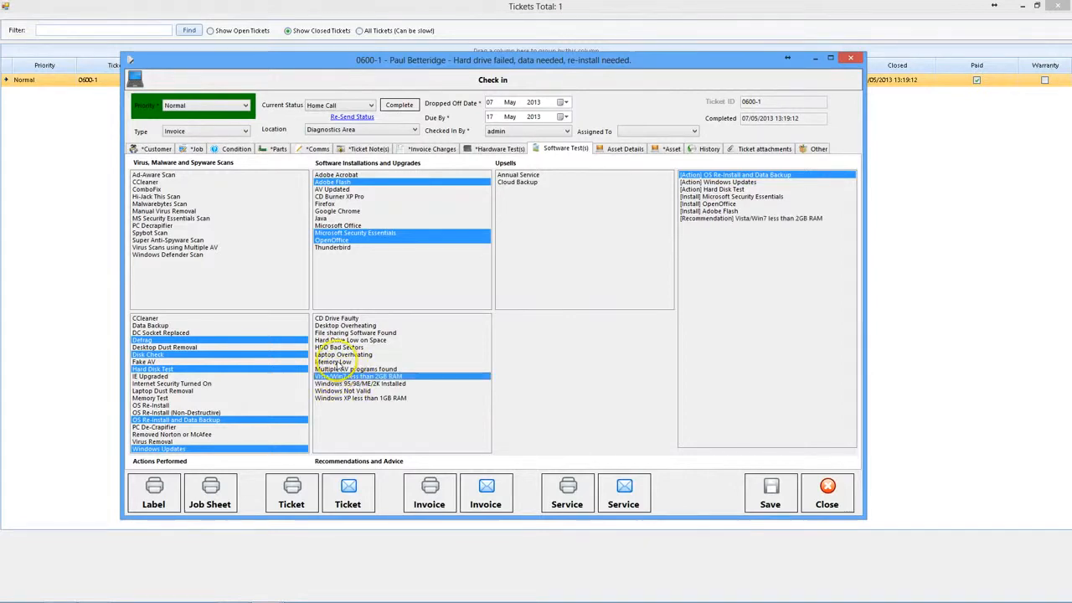
pyautogui.click(333, 362)
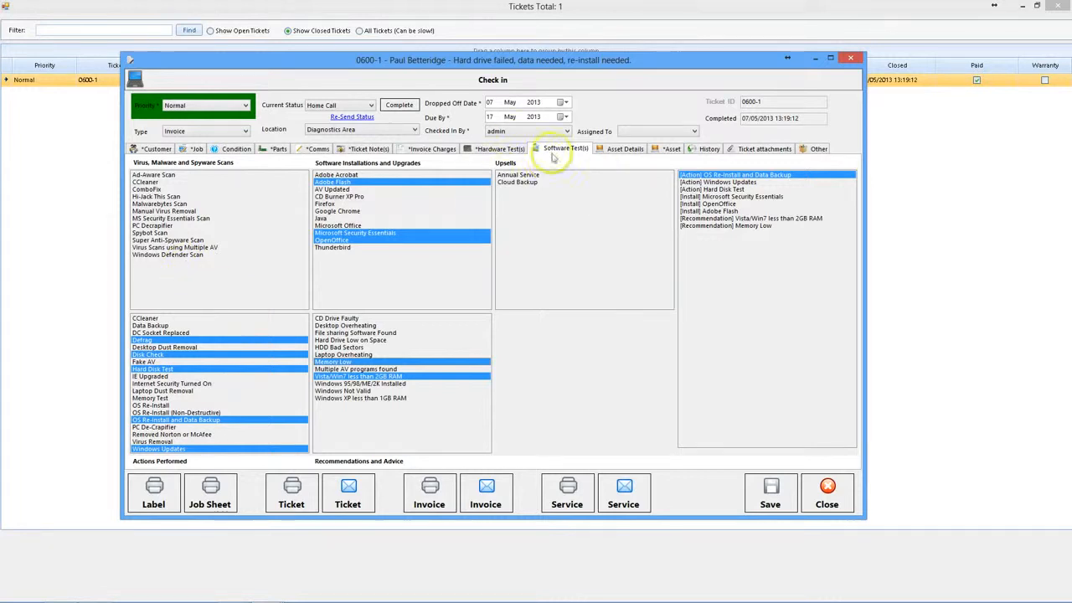
# - Record the upsells Annual Service and Cloud Backup on the ticket
pyautogui.click(514, 175)
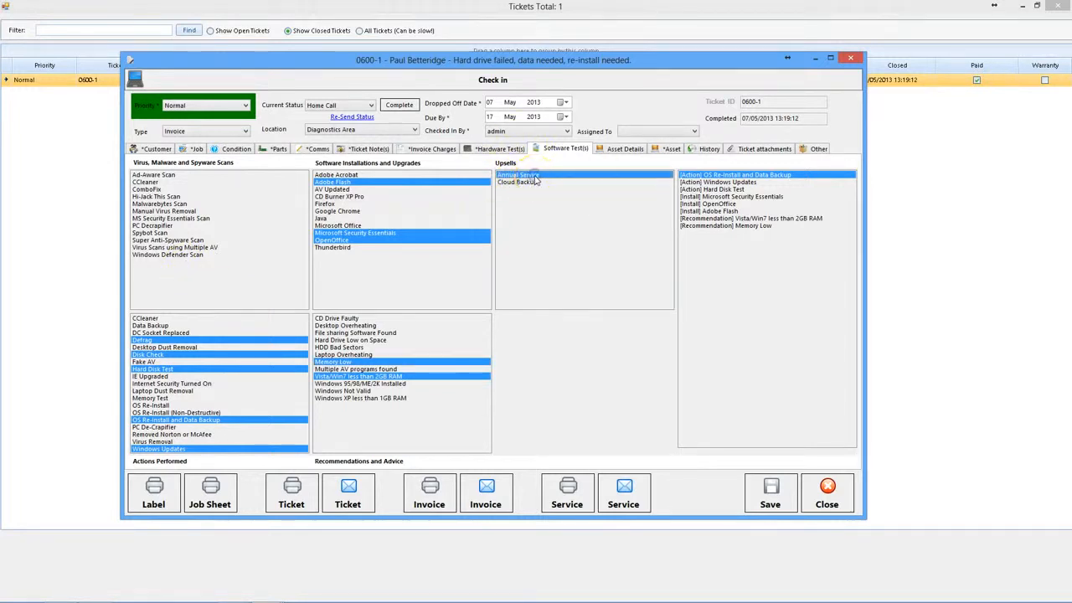
pyautogui.click(524, 183)
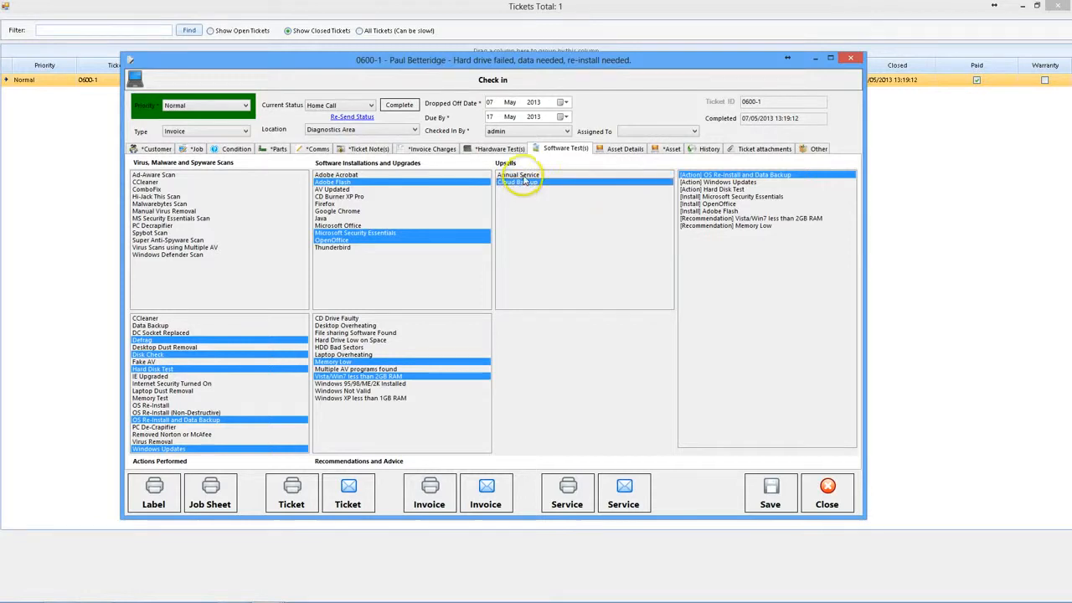
pyautogui.doubleClick(523, 175)
pyautogui.doubleClick(519, 184)
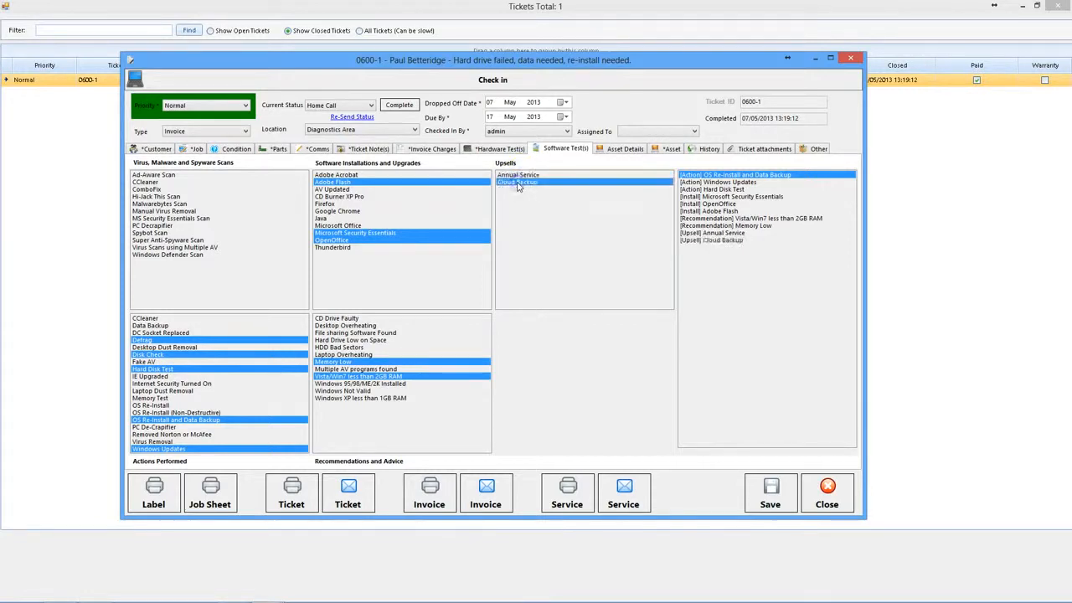
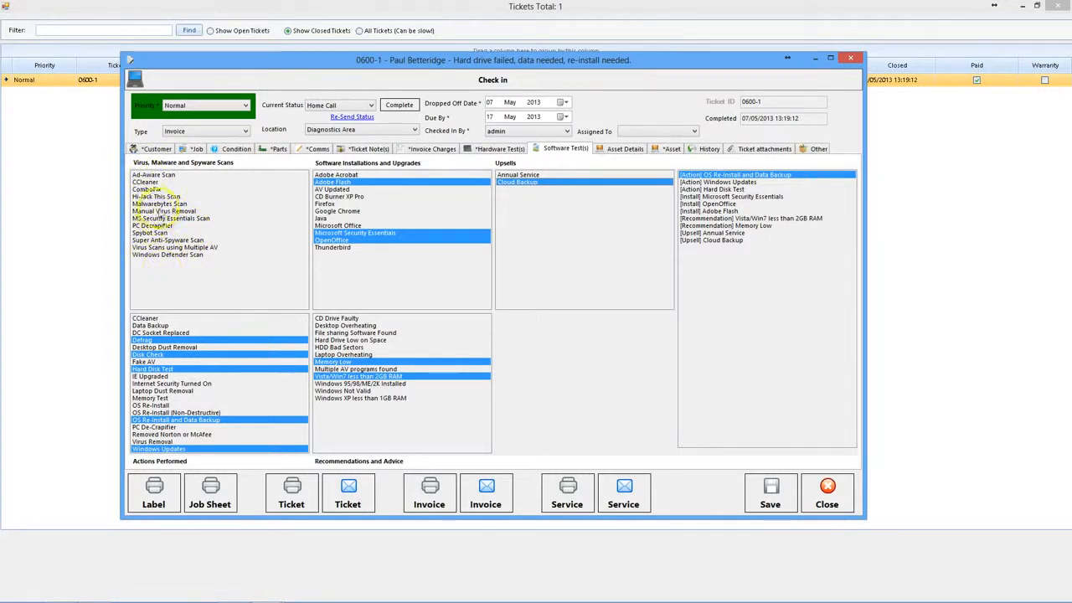
# - Record a Malwarebytes Scan on the ticket with 34 viruses detected and removed
pyautogui.click(146, 204)
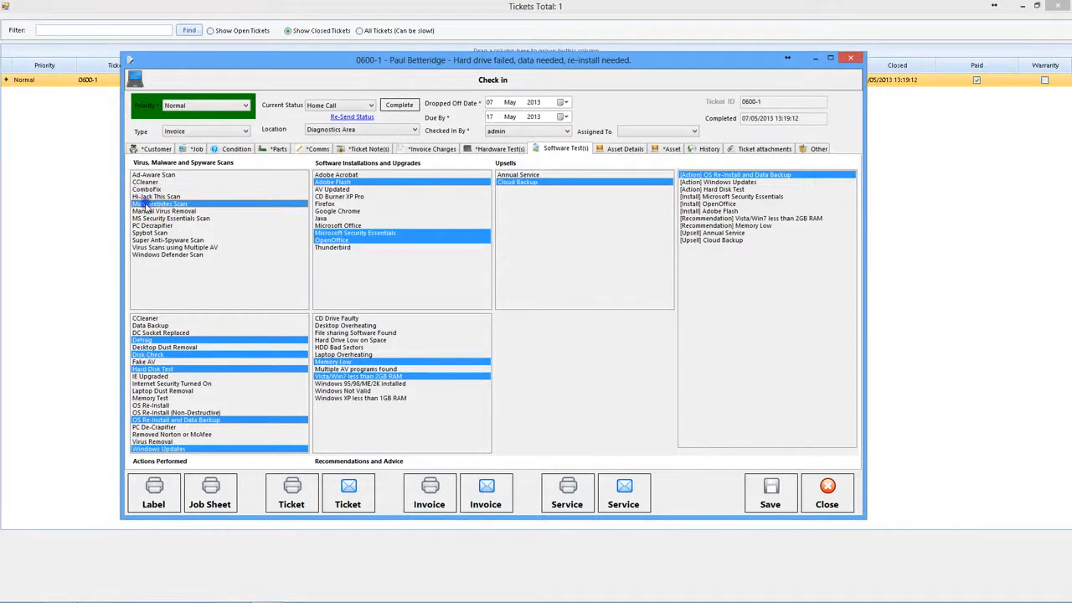
pyautogui.click(561, 294)
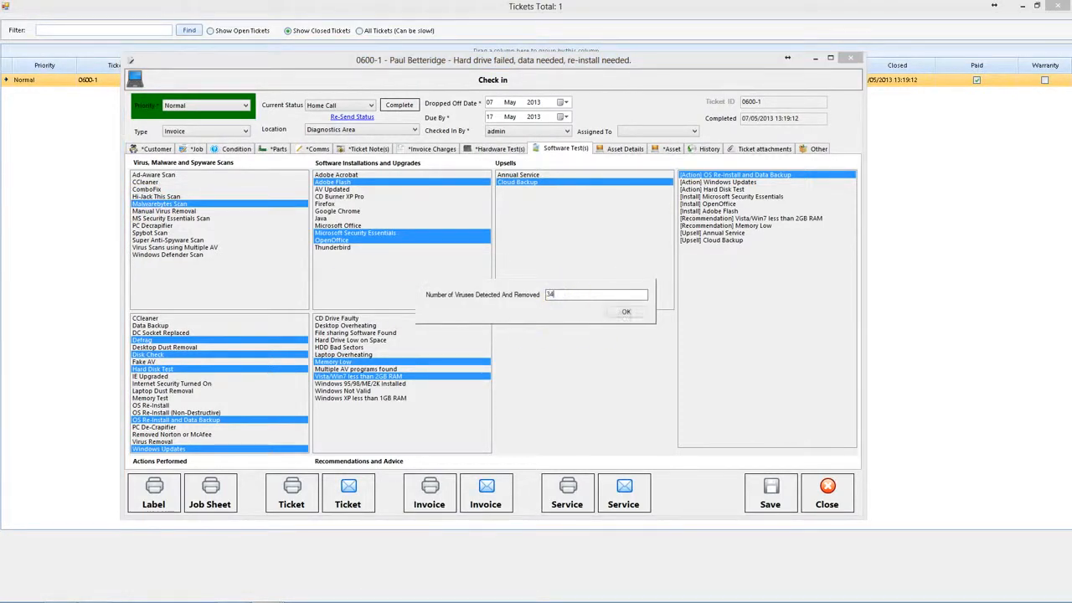
pyautogui.click(630, 312)
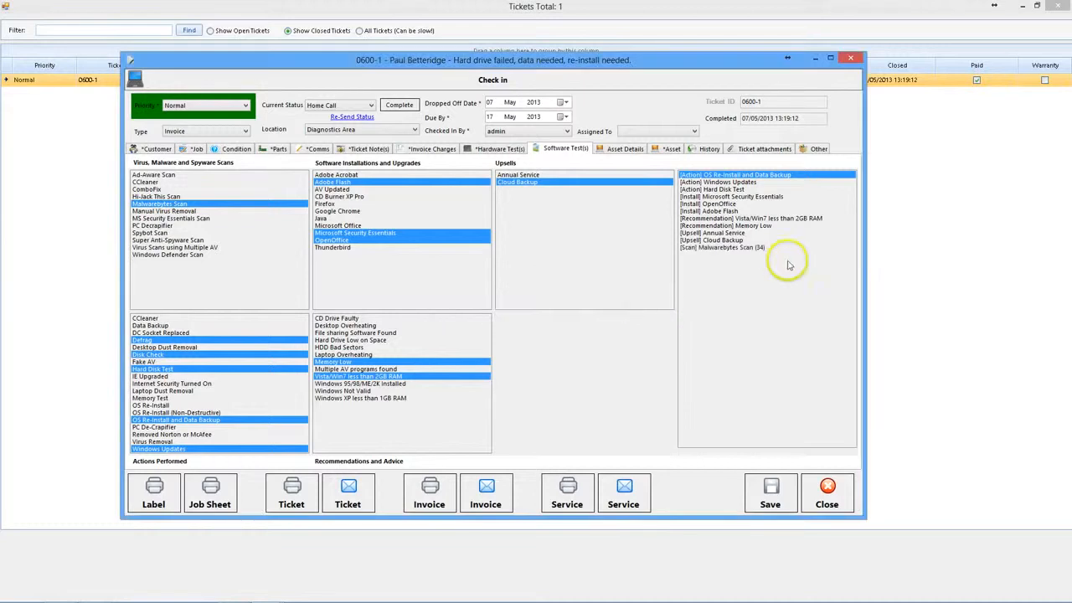
pyautogui.click(736, 248)
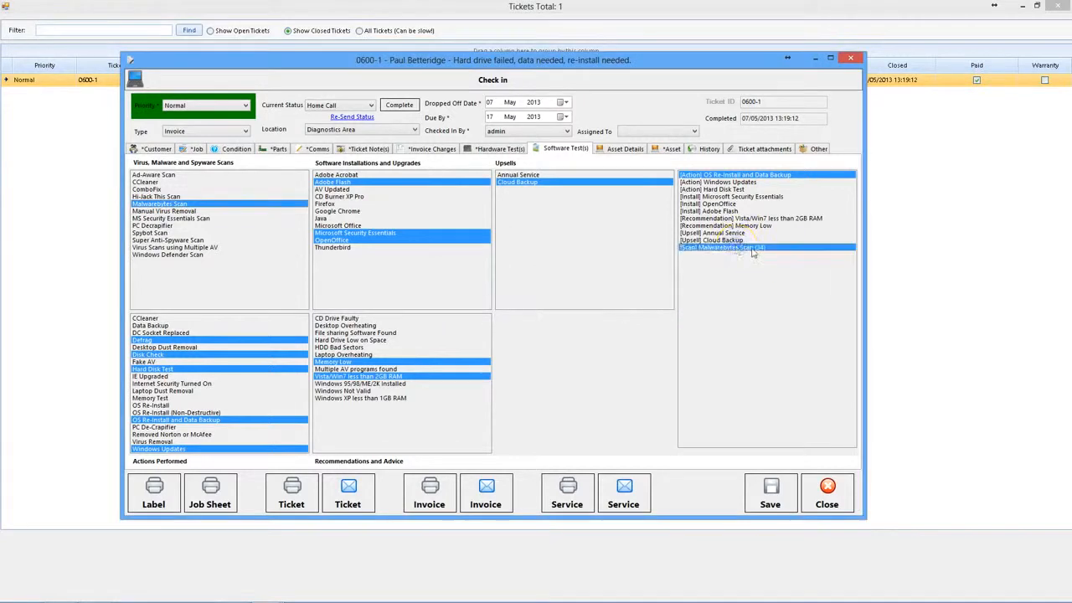
# - Record a Super Anti-Spyware Scan on the ticket with 67 viruses detected and removed
pyautogui.click(172, 241)
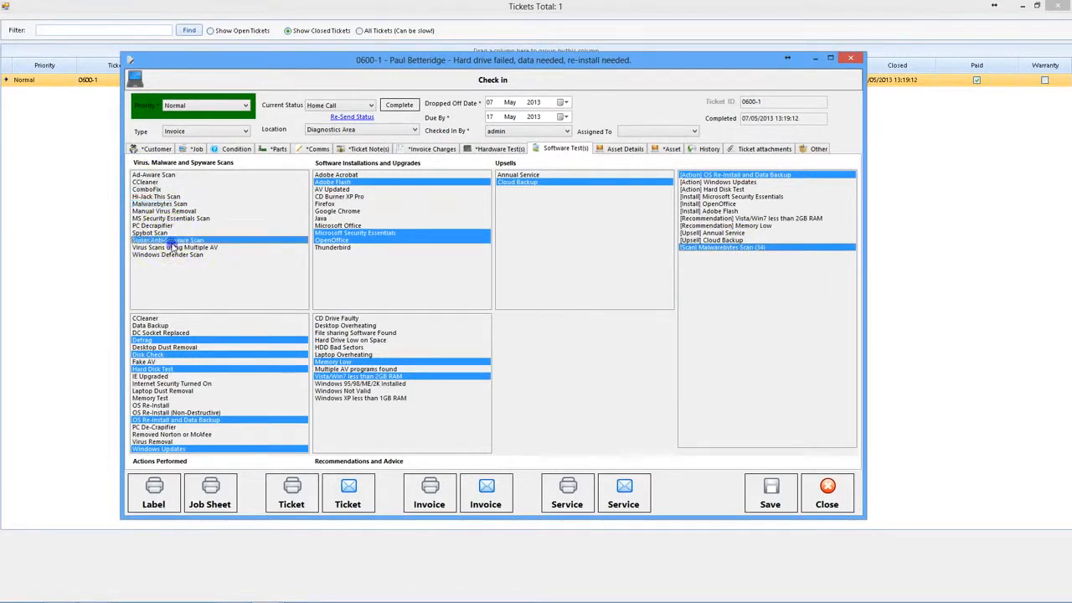
pyautogui.doubleClick(174, 242)
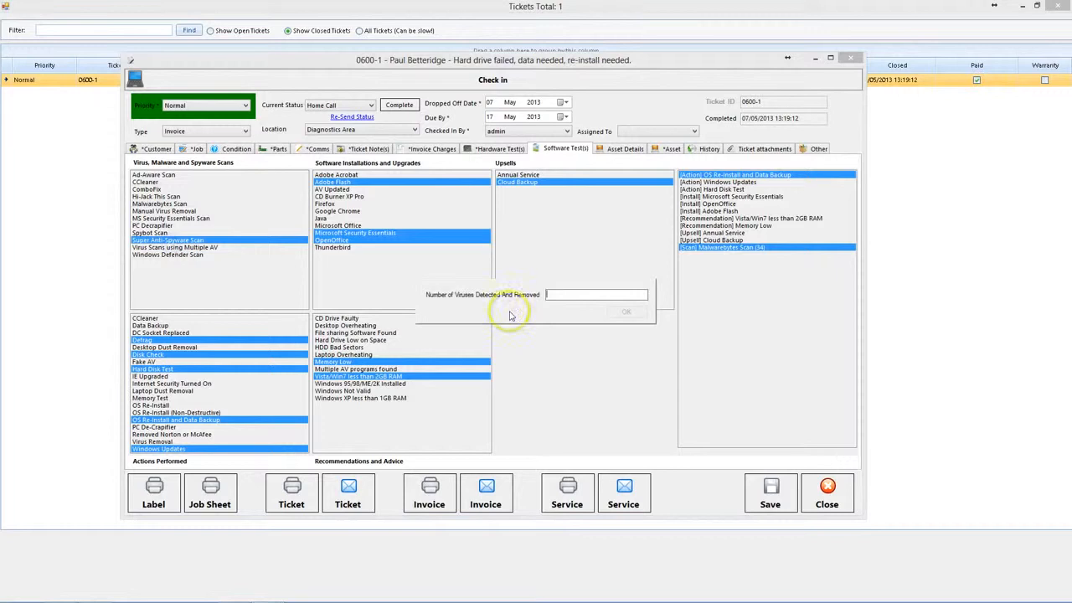
pyautogui.write('67')
pyautogui.press('Return')
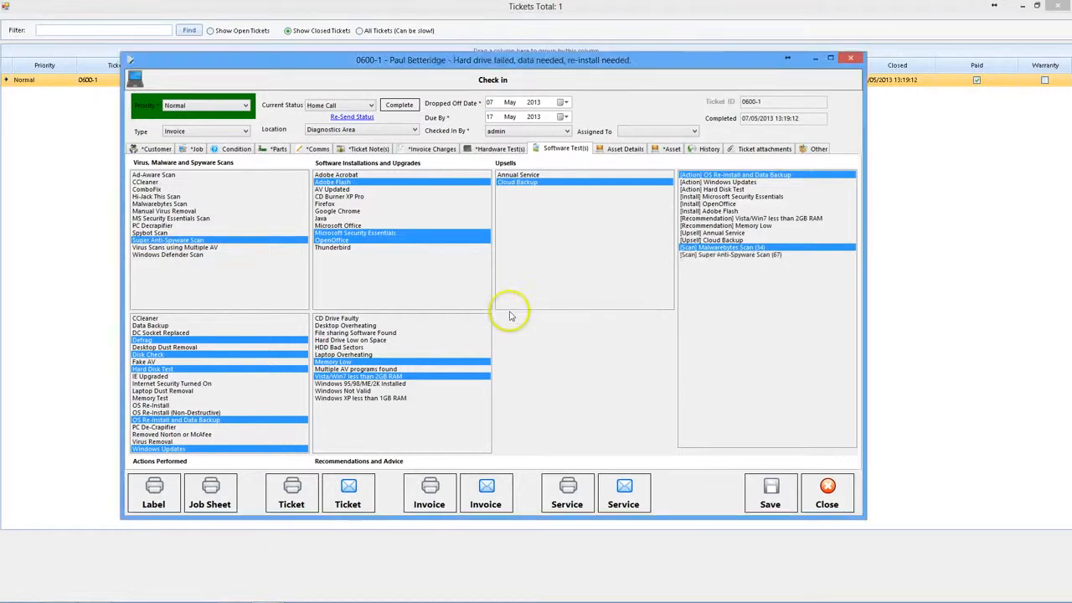
# - Record a CCleaner scan with 45 viruses detected and removed, and save the ticket
pyautogui.click(149, 182)
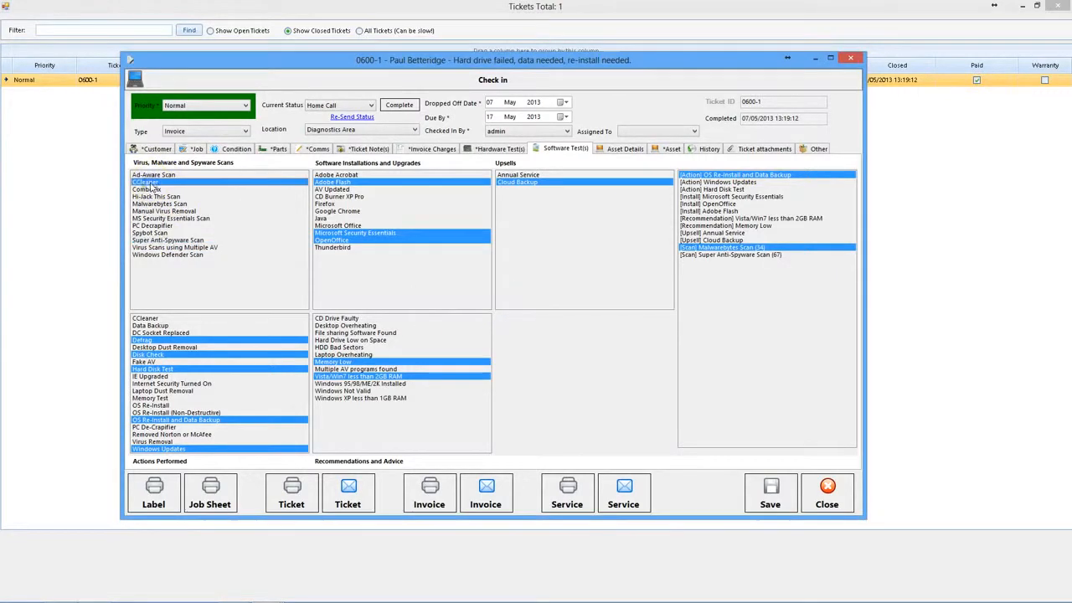
pyautogui.doubleClick(153, 186)
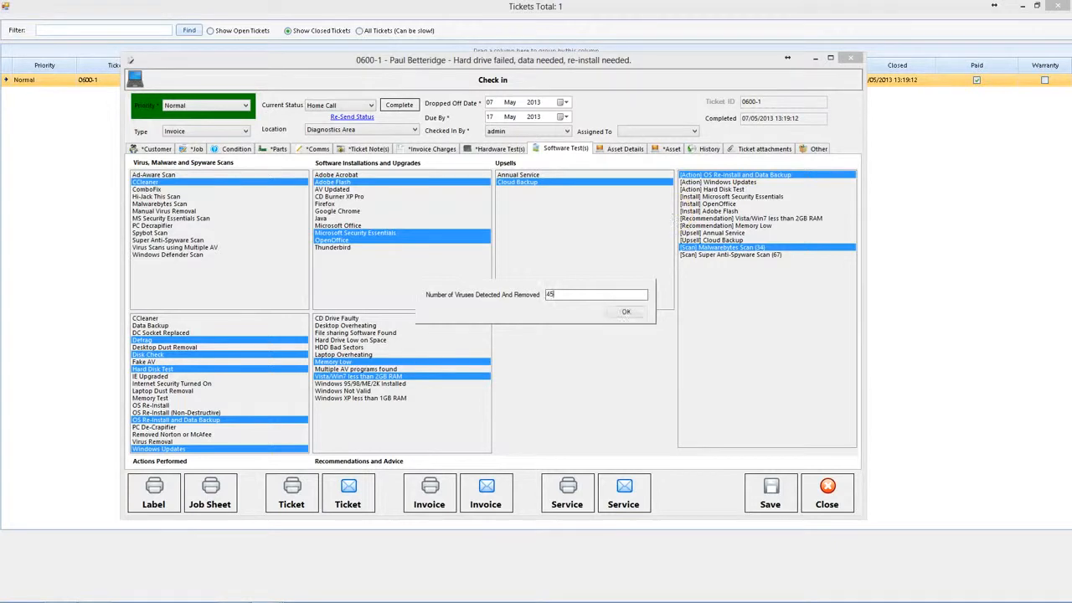
pyautogui.click(628, 312)
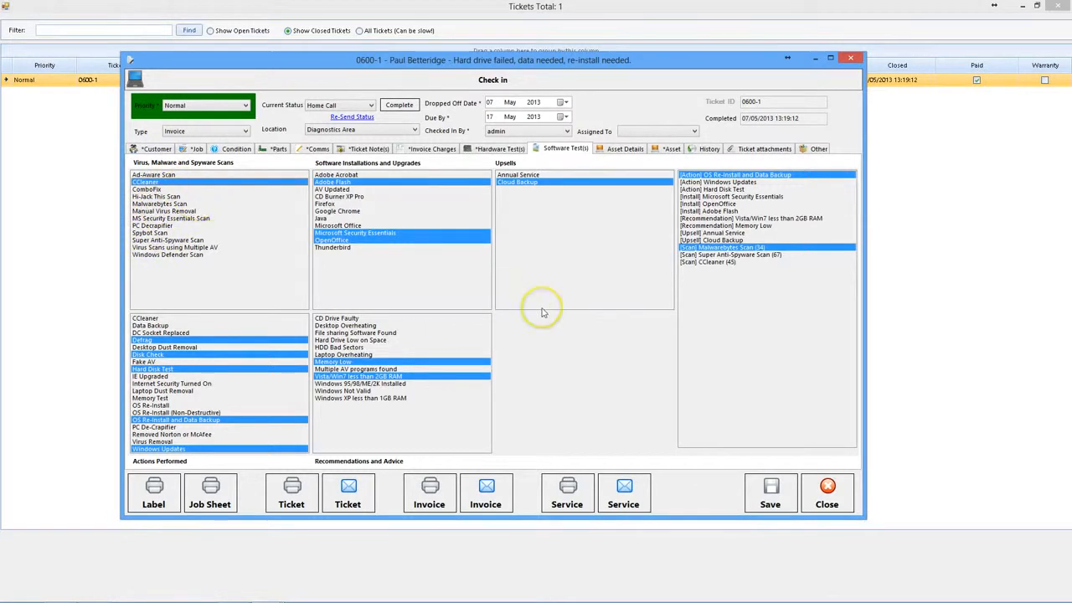
pyautogui.click(775, 495)
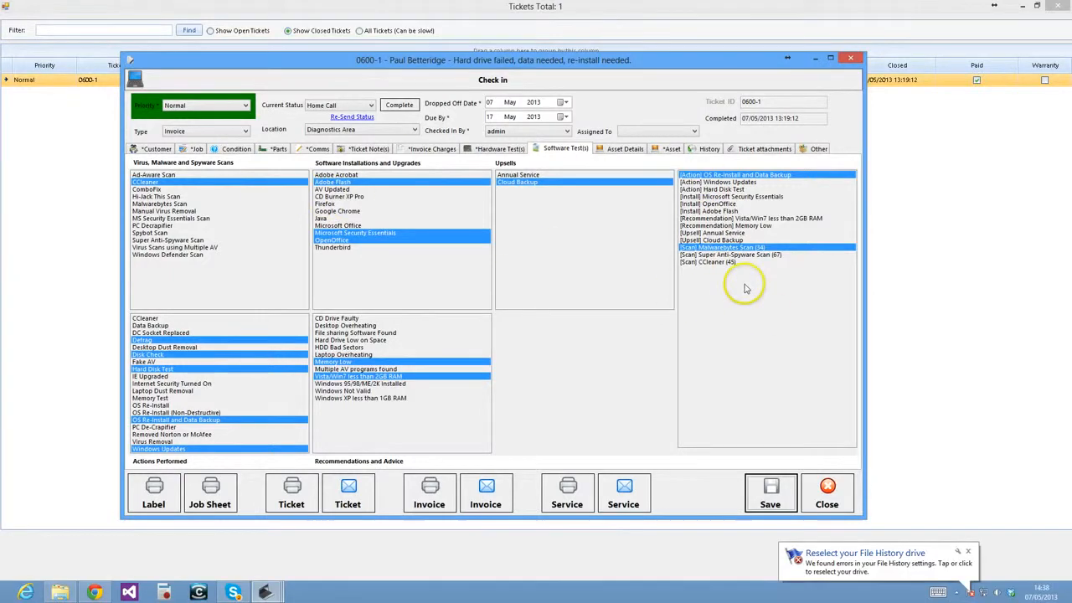
pyautogui.click(966, 552)
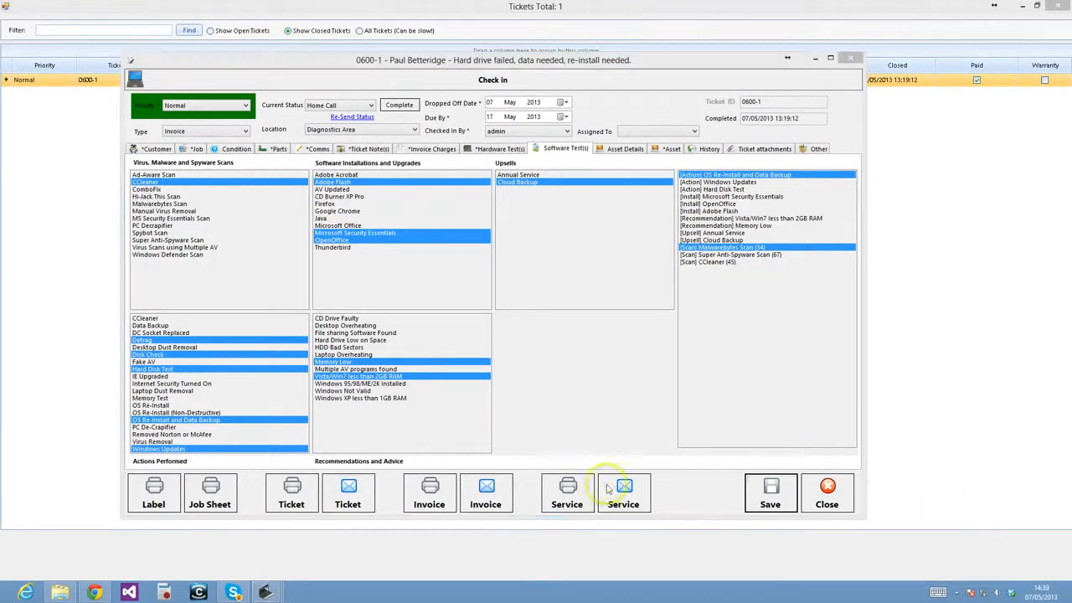
# - Open the print preview of the ticket's service report and widen its window for reading
pyautogui.click(567, 494)
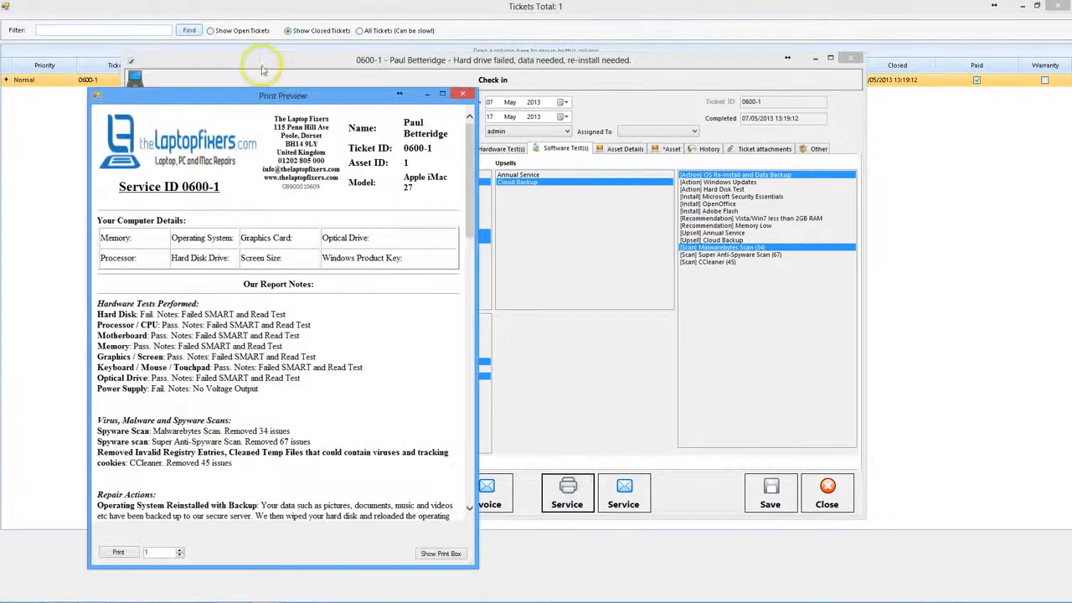
pyautogui.moveTo(243, 99); pyautogui.dragTo(308, 33)
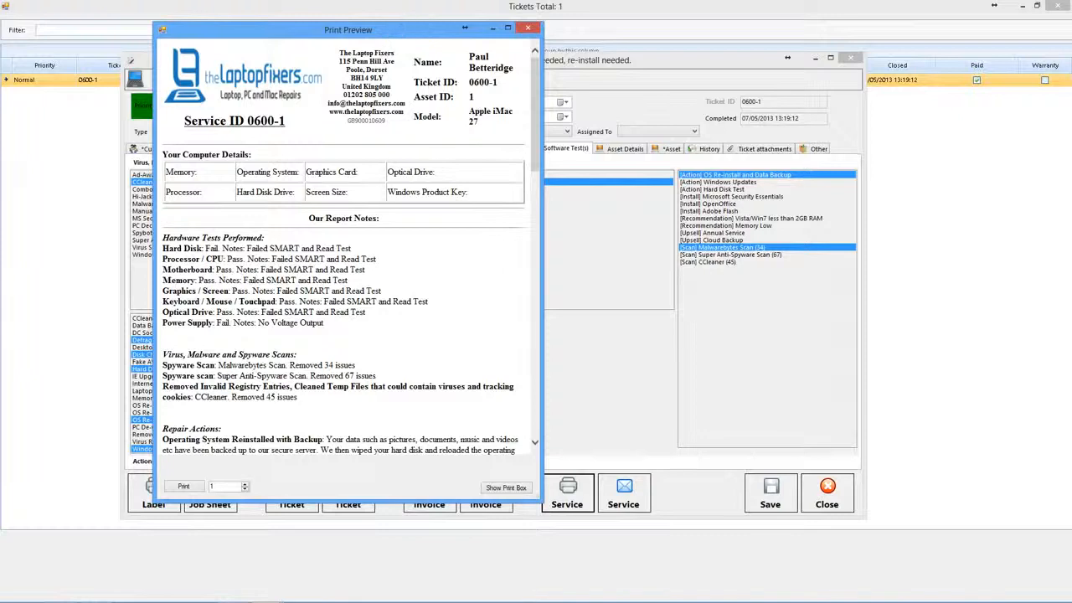
pyautogui.doubleClick(405, 32)
pyautogui.moveTo(405, 6)
pyautogui.mouseDown()
pyautogui.moveTo(434, 19)
pyautogui.moveTo(406, 14)
pyautogui.mouseUp()
pyautogui.moveTo(597, 149); pyautogui.dragTo(900, 178)
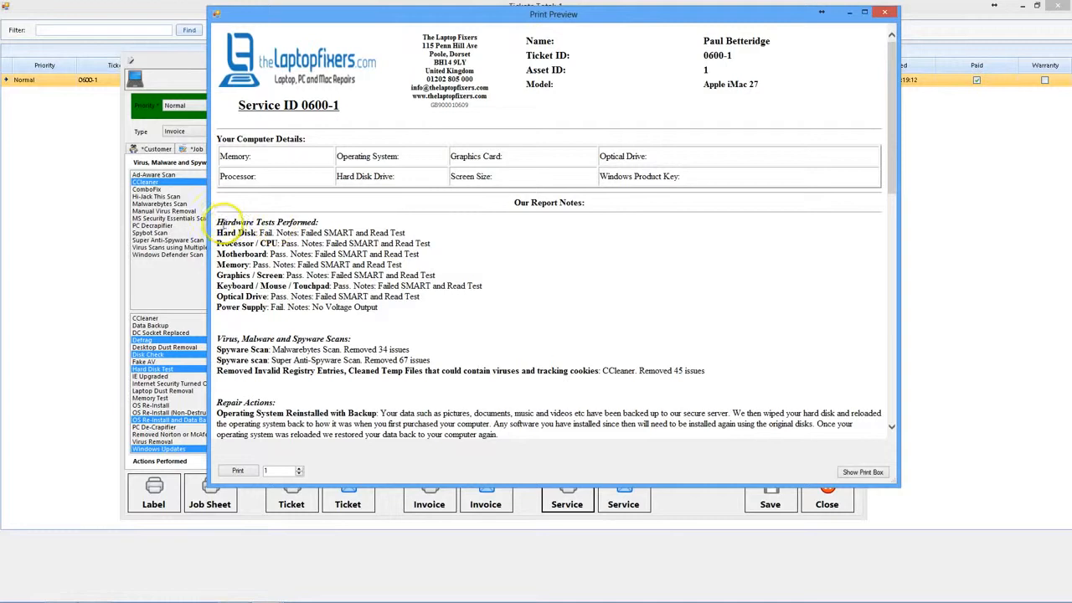
# - Examine the Hardware Tests Performed section of the service report, including the notes for Hard Disk and Optical Drive
pyautogui.moveTo(217, 221); pyautogui.dragTo(420, 306)
pyautogui.click(421, 308)
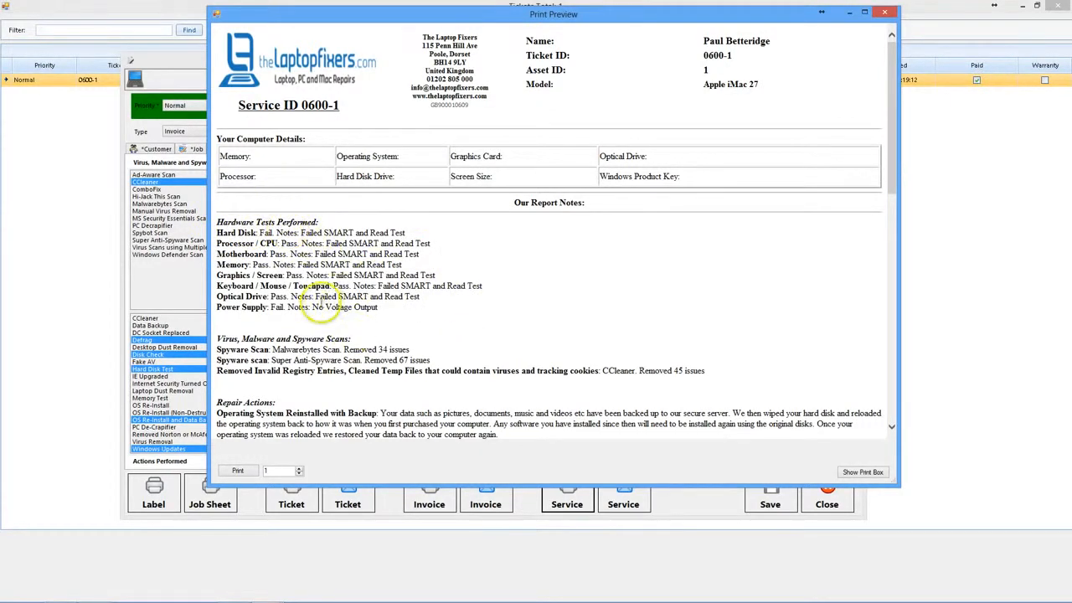
pyautogui.moveTo(306, 297); pyautogui.dragTo(440, 301)
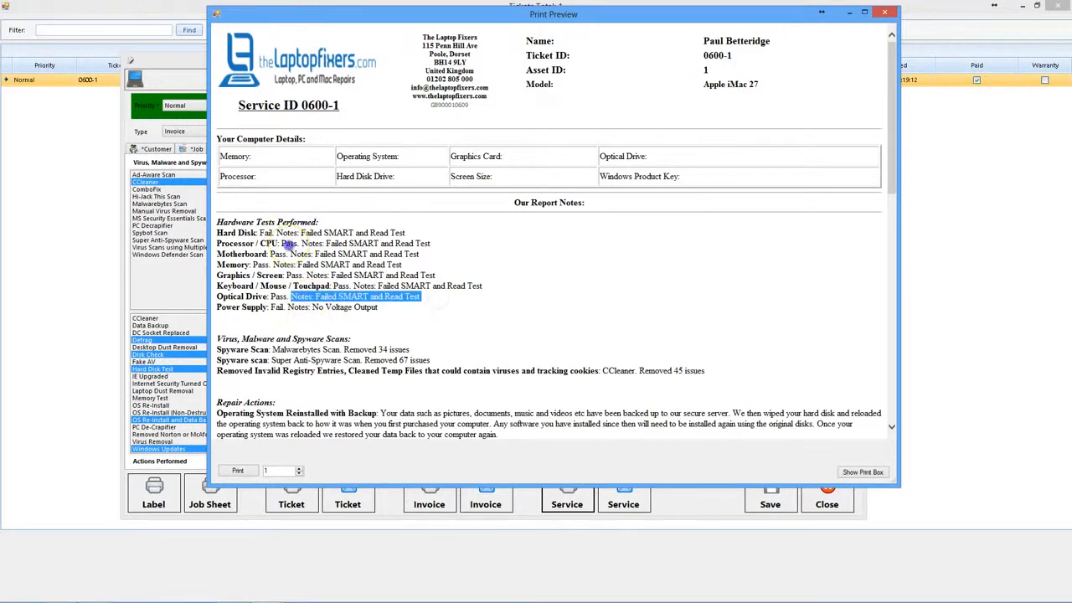
pyautogui.click(287, 243)
pyautogui.moveTo(301, 232); pyautogui.dragTo(419, 238)
pyautogui.click(419, 238)
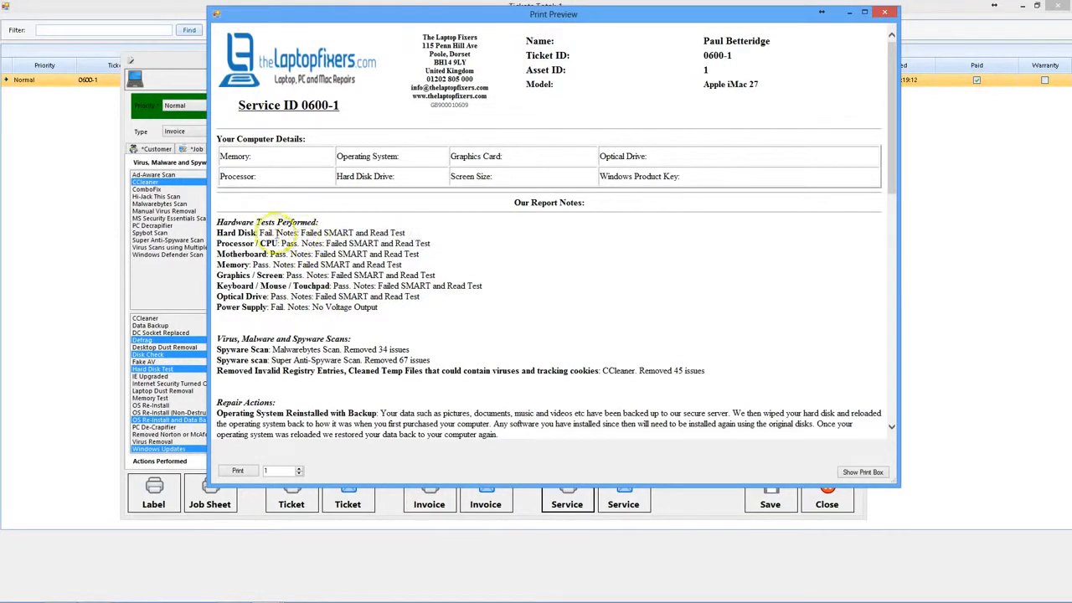
pyautogui.moveTo(302, 233); pyautogui.dragTo(433, 232)
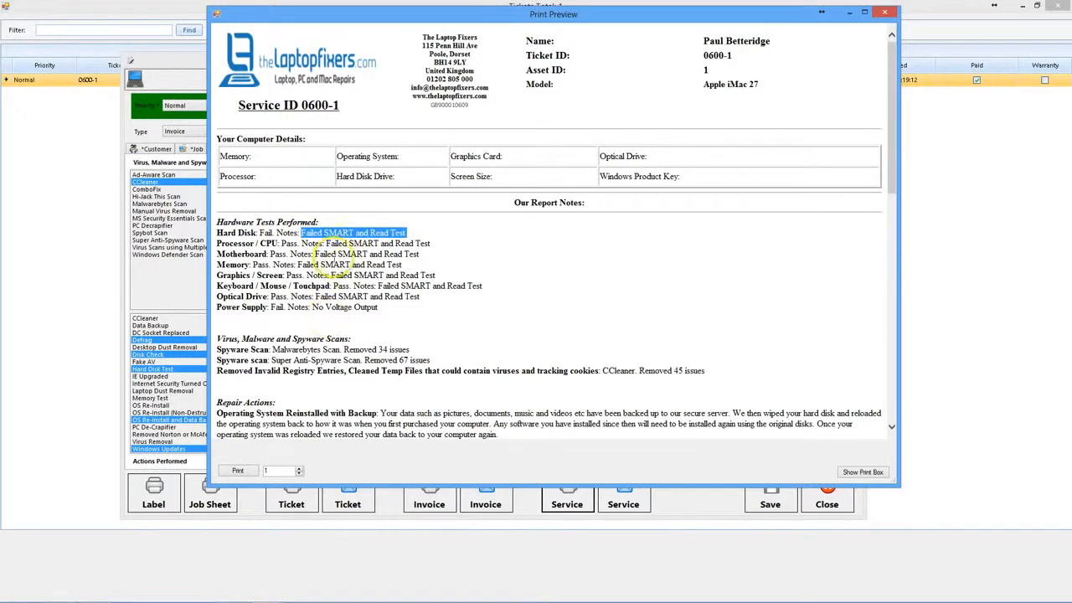
pyautogui.click(315, 238)
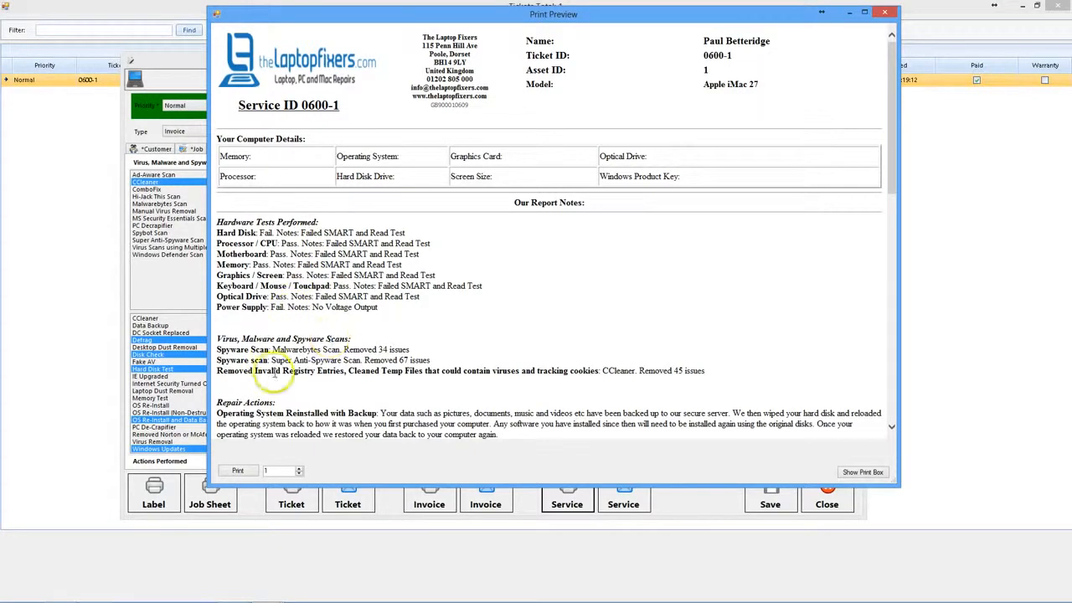
# - Examine the Virus, Malware and Spyware Scans section of the report, covering the Malwarebytes, Super Anti-Spyware and CCleaner entries
pyautogui.scroll(-3, 277, 369)
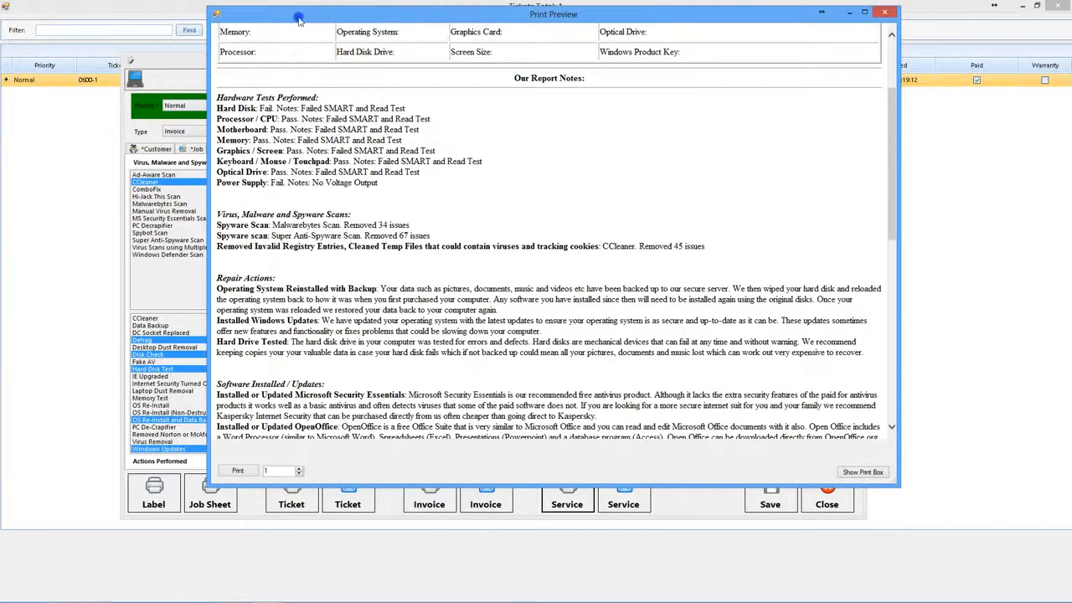
pyautogui.moveTo(294, 19); pyautogui.dragTo(495, 72)
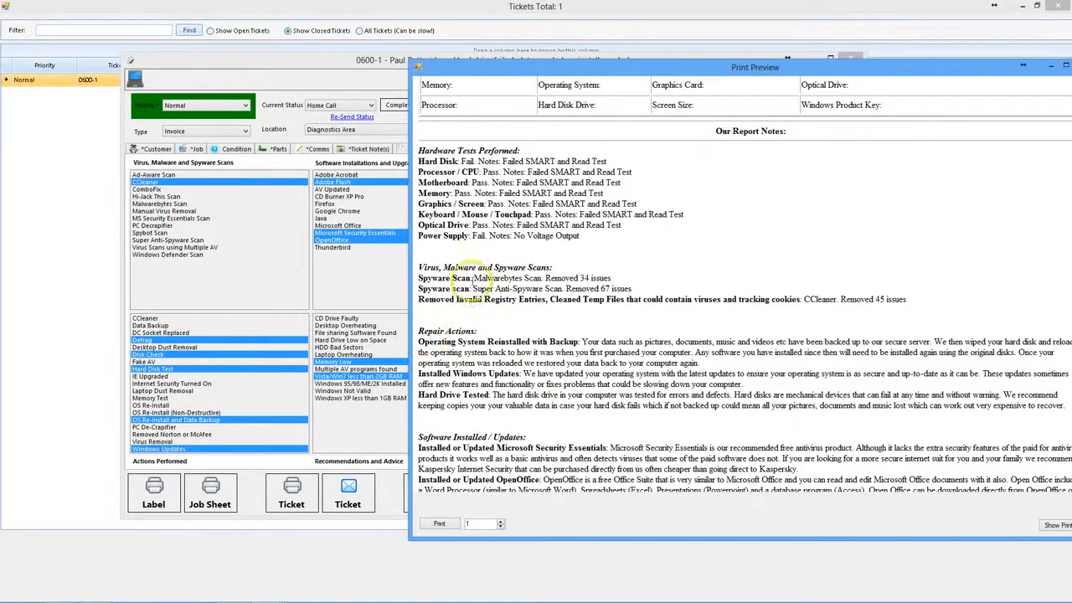
pyautogui.moveTo(470, 279); pyautogui.dragTo(429, 278)
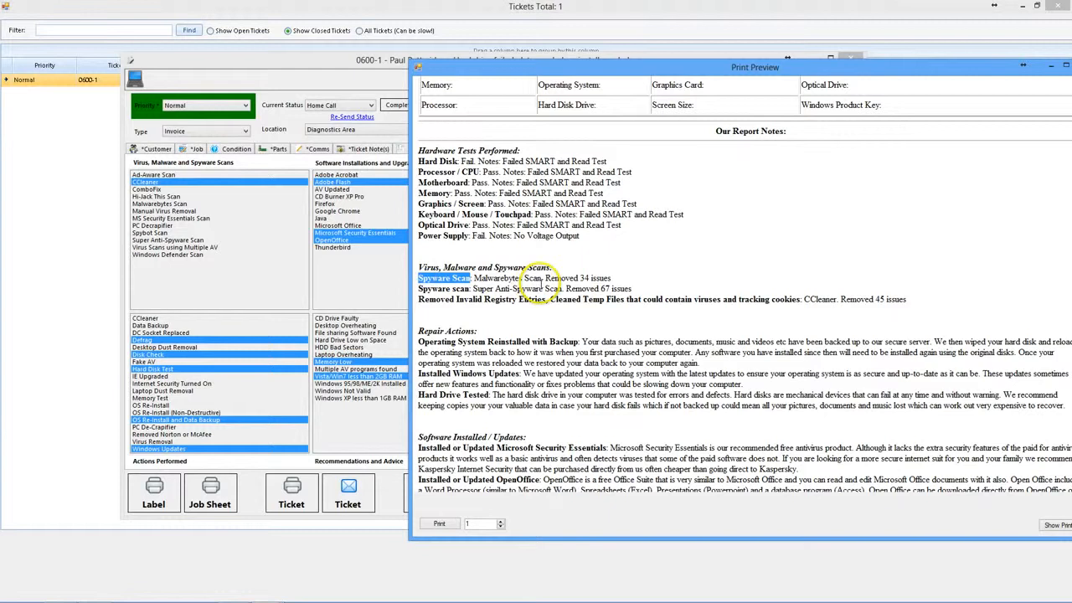
pyautogui.moveTo(542, 278); pyautogui.dragTo(474, 279)
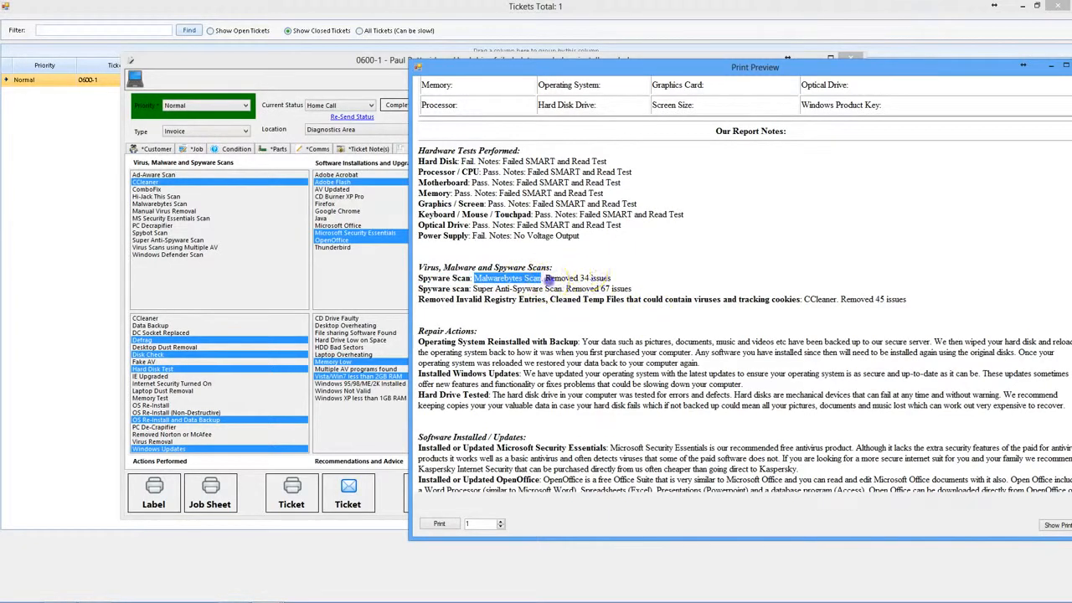
pyautogui.moveTo(545, 278); pyautogui.dragTo(612, 278)
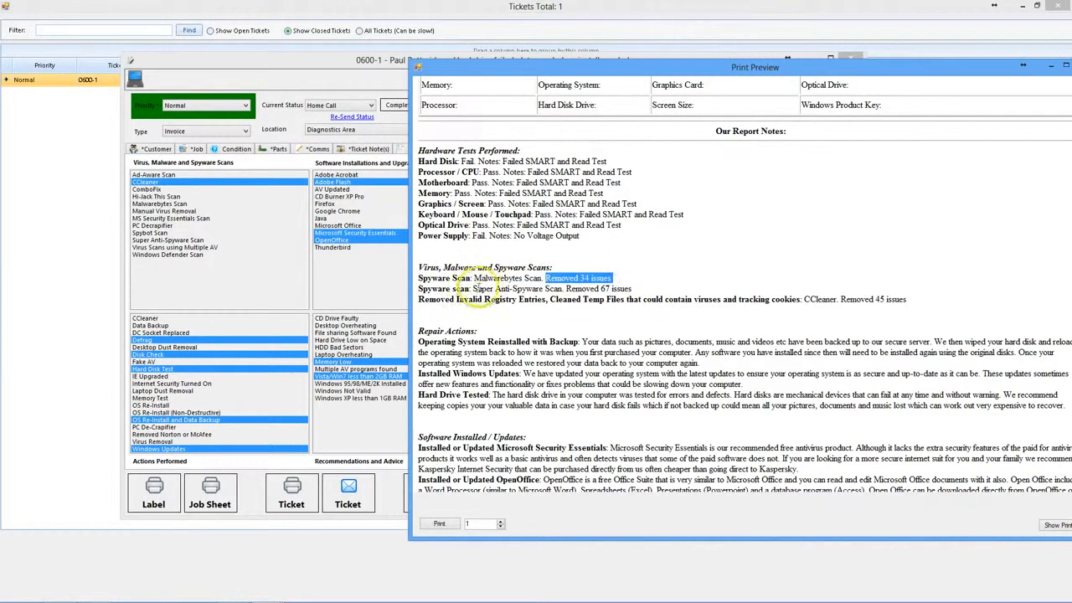
pyautogui.moveTo(473, 289); pyautogui.dragTo(545, 289)
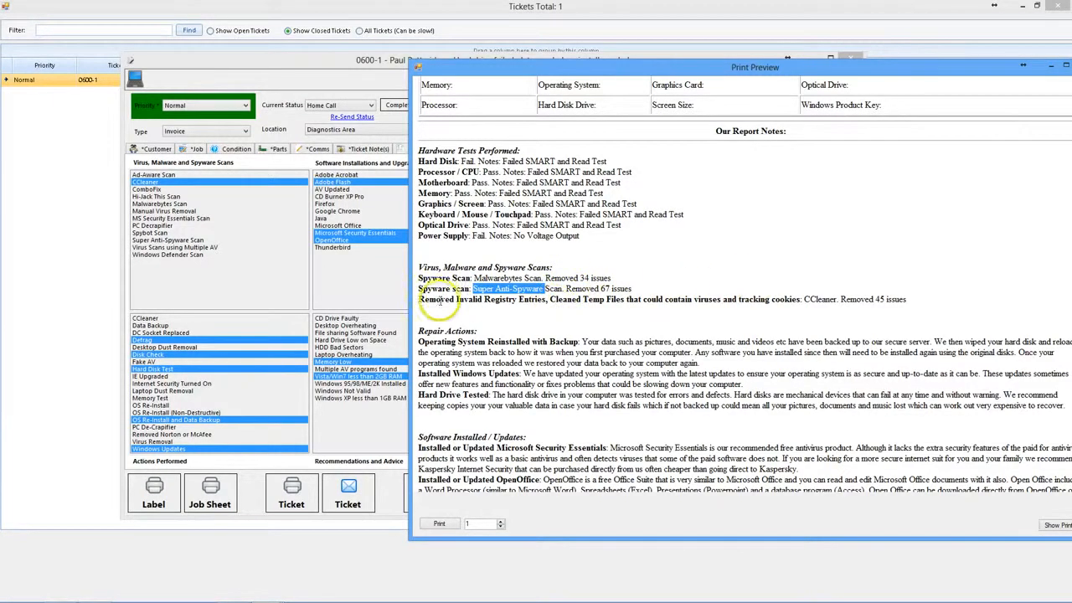
pyautogui.moveTo(422, 299); pyautogui.dragTo(819, 303)
pyautogui.click(817, 299)
pyautogui.doubleClick(819, 299)
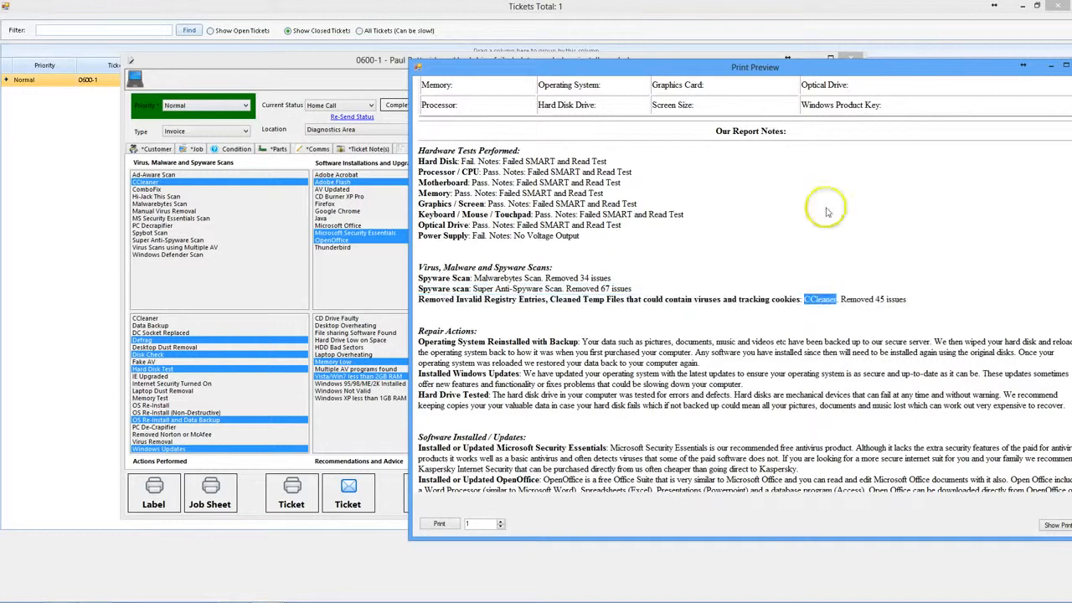
# - Read the Repair Actions descriptions in the report for Operating System Reinstalled with Backup and Installed Windows Updates
pyautogui.moveTo(814, 77); pyautogui.dragTo(664, 34)
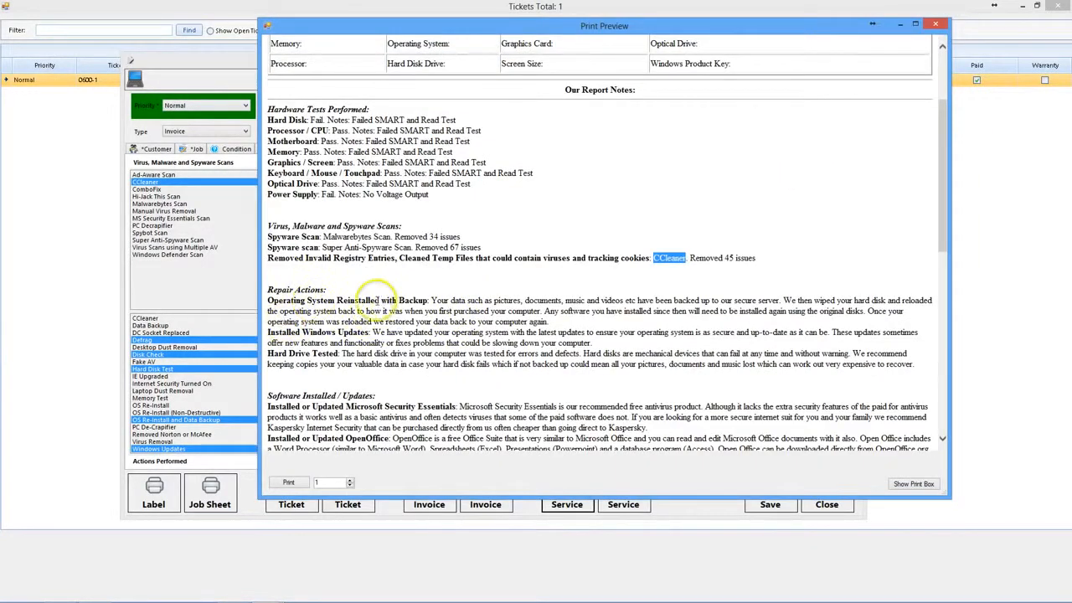
pyautogui.moveTo(431, 300); pyautogui.dragTo(546, 323)
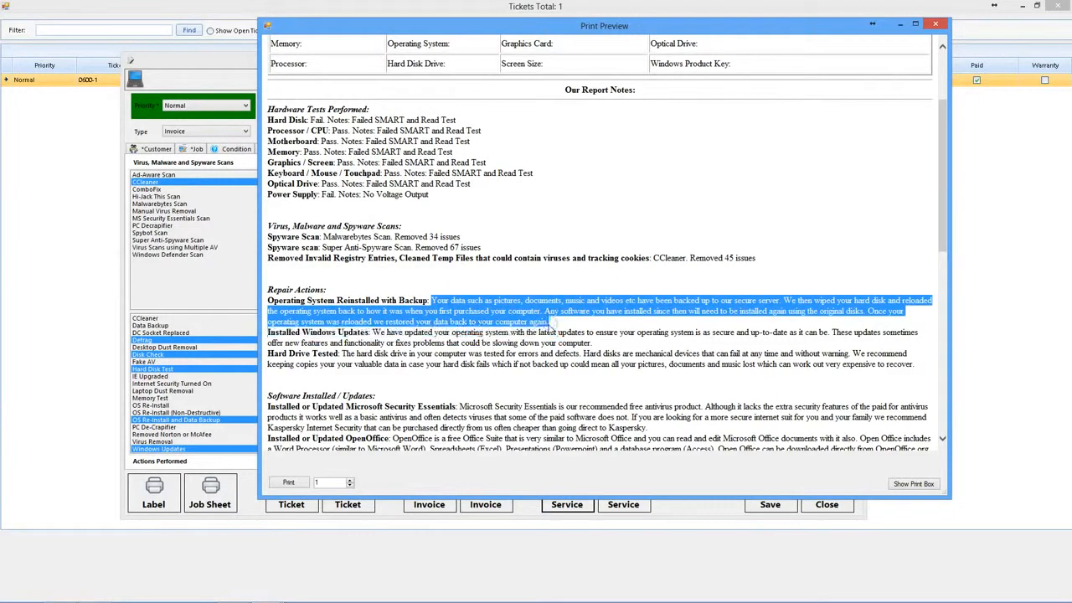
pyautogui.click(549, 323)
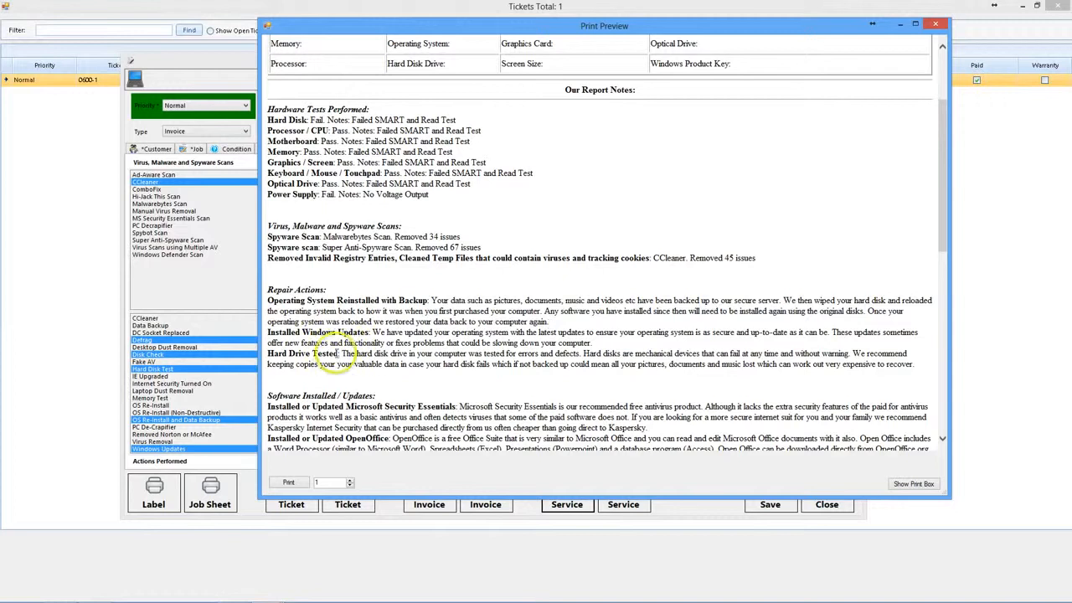
pyautogui.moveTo(373, 332); pyautogui.dragTo(597, 346)
pyautogui.click(597, 347)
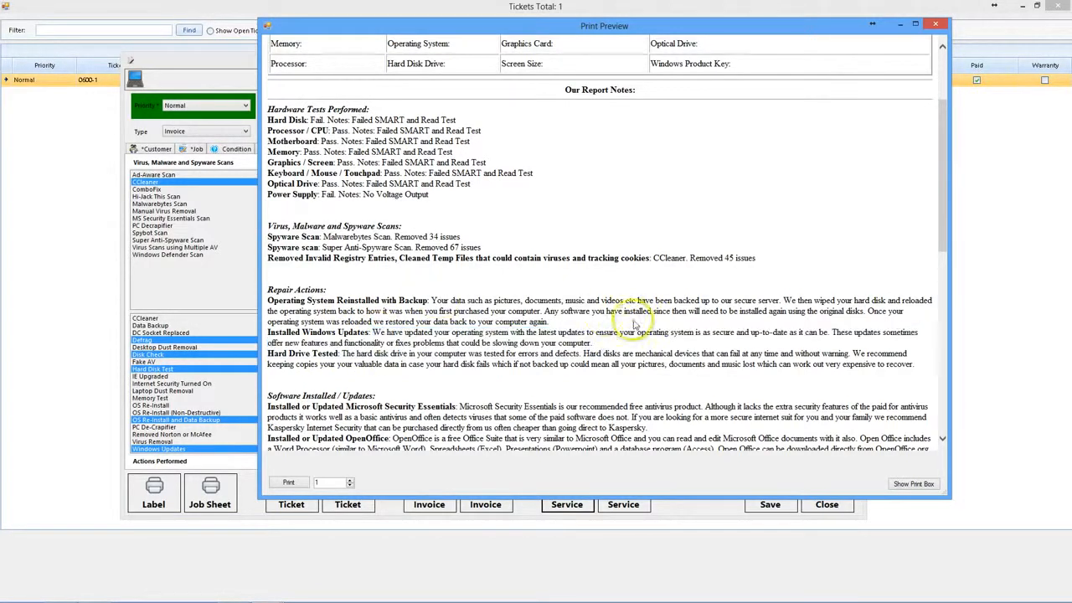
# - Read the report's Hard Drive Tested entry and the Software Installed / Updates descriptions for Microsoft Security Essentials and OpenOffice
pyautogui.moveTo(340, 354); pyautogui.dragTo(577, 367)
pyautogui.click(577, 366)
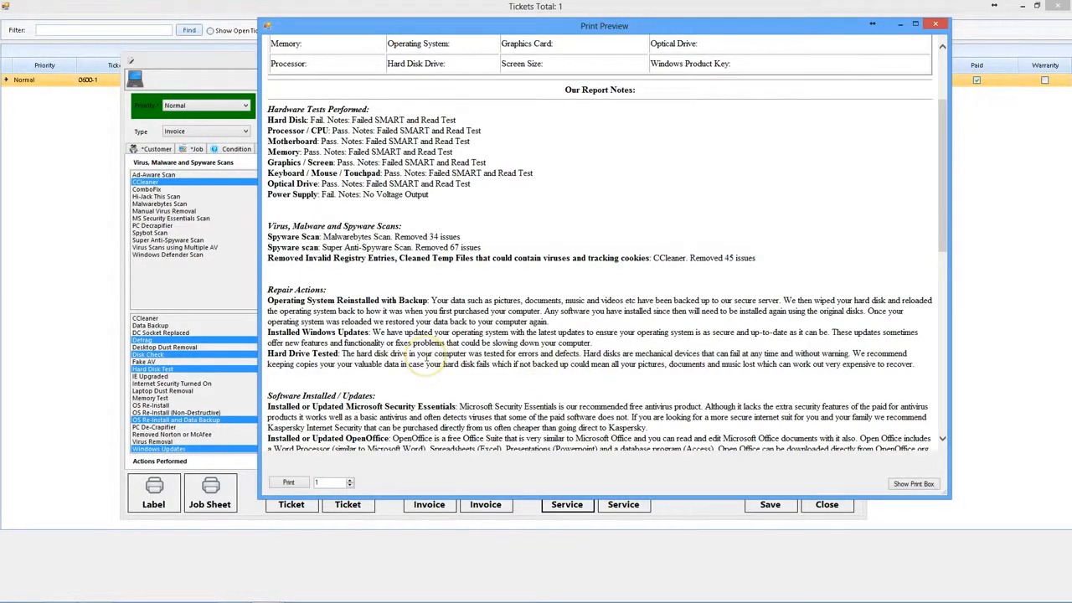
pyautogui.scroll(-2, 425, 359)
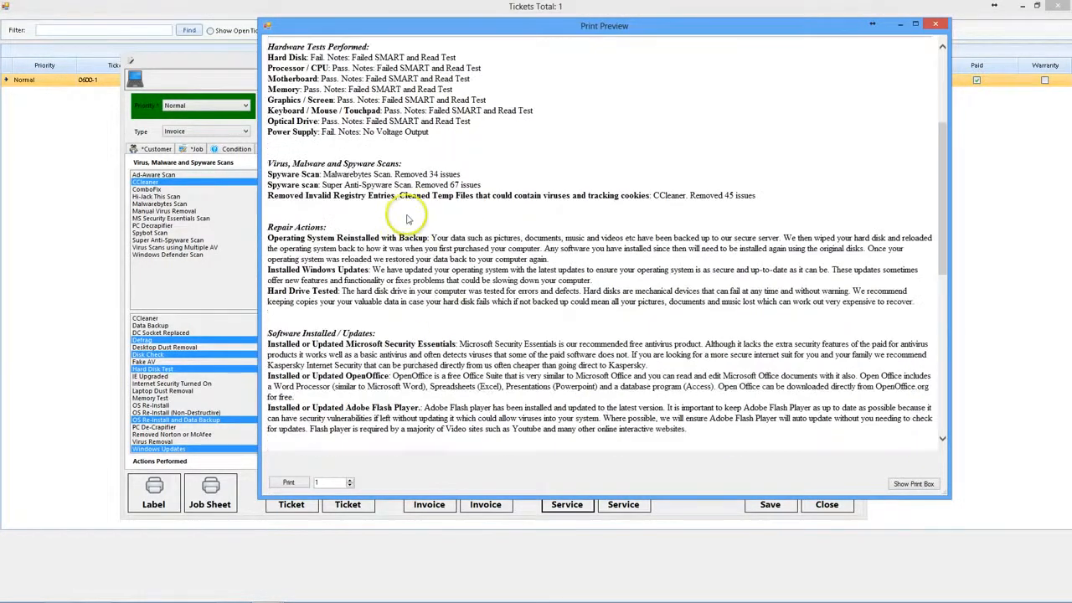
pyautogui.scroll(-4, 367, 277)
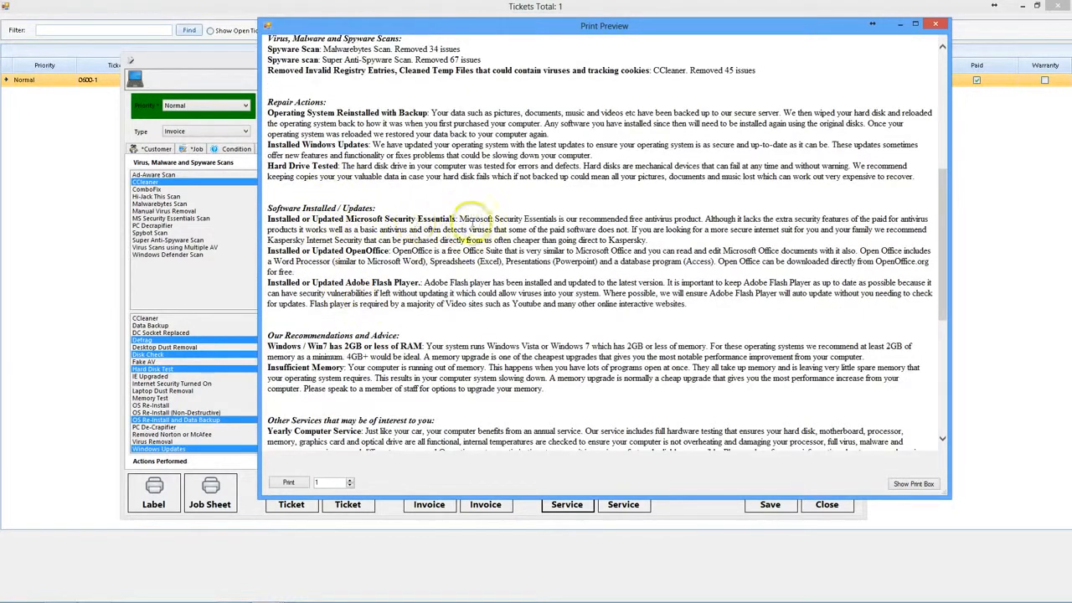
pyautogui.click(455, 222)
pyautogui.moveTo(457, 220); pyautogui.dragTo(641, 249)
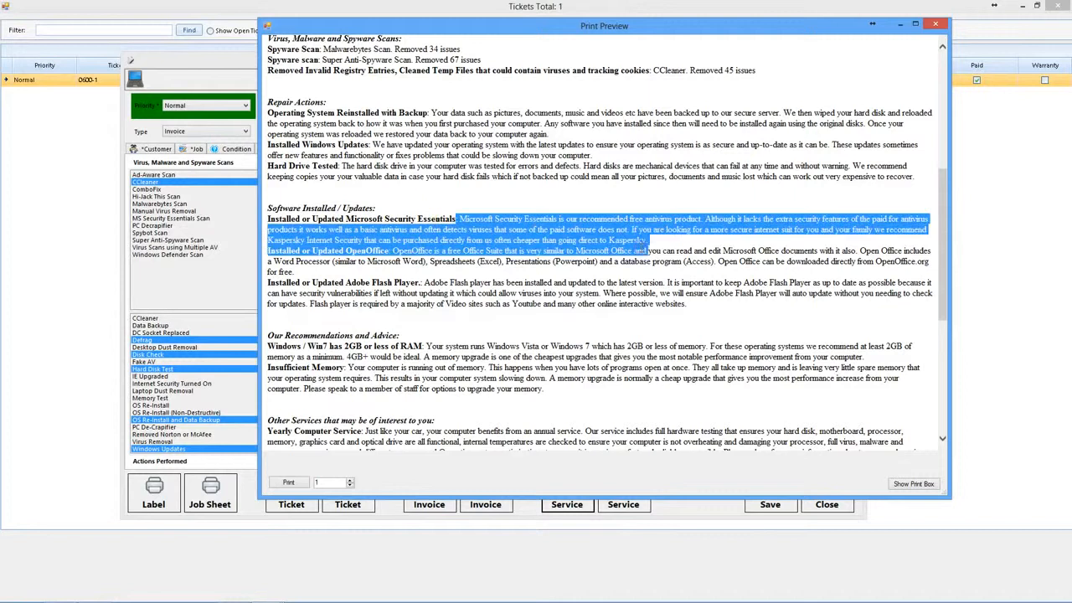
pyautogui.click(712, 243)
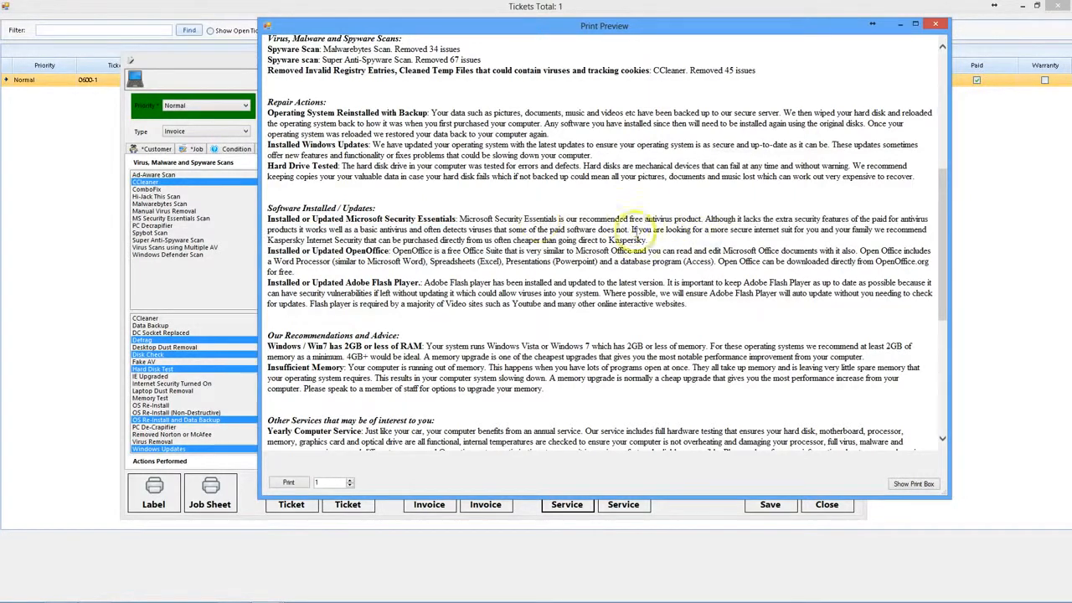
pyautogui.moveTo(647, 240); pyautogui.dragTo(519, 245)
pyautogui.click(634, 230)
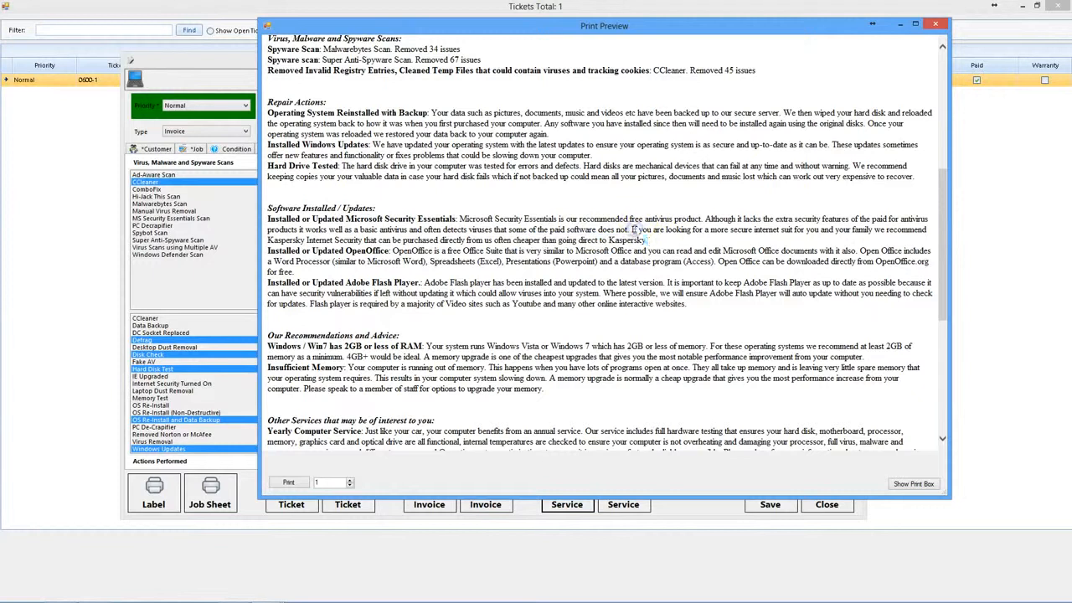
pyautogui.moveTo(648, 241); pyautogui.dragTo(491, 241)
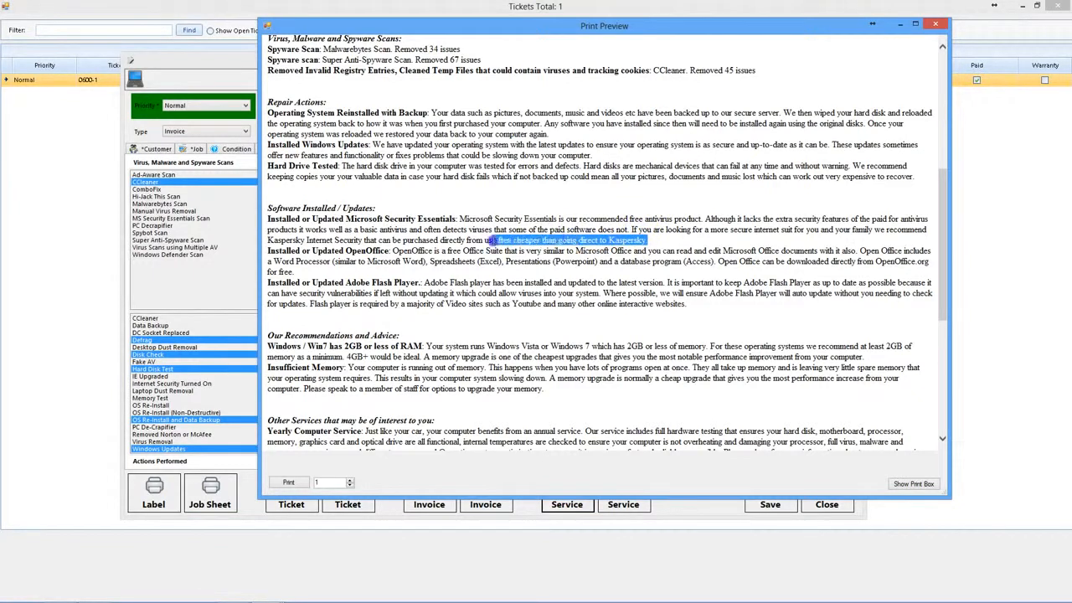
pyautogui.click(494, 241)
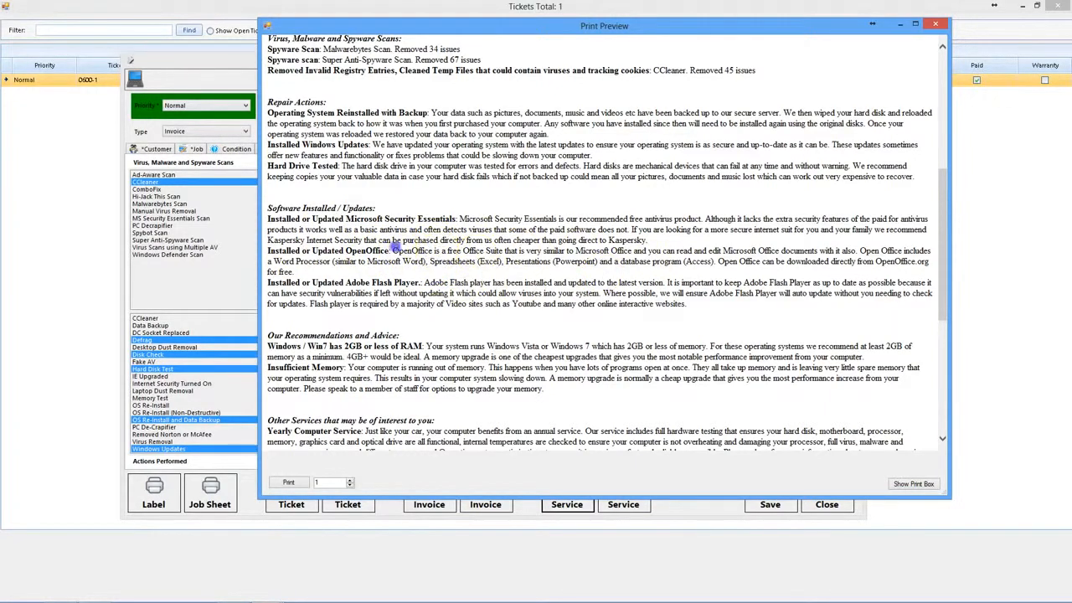
pyautogui.moveTo(392, 250); pyautogui.dragTo(416, 262)
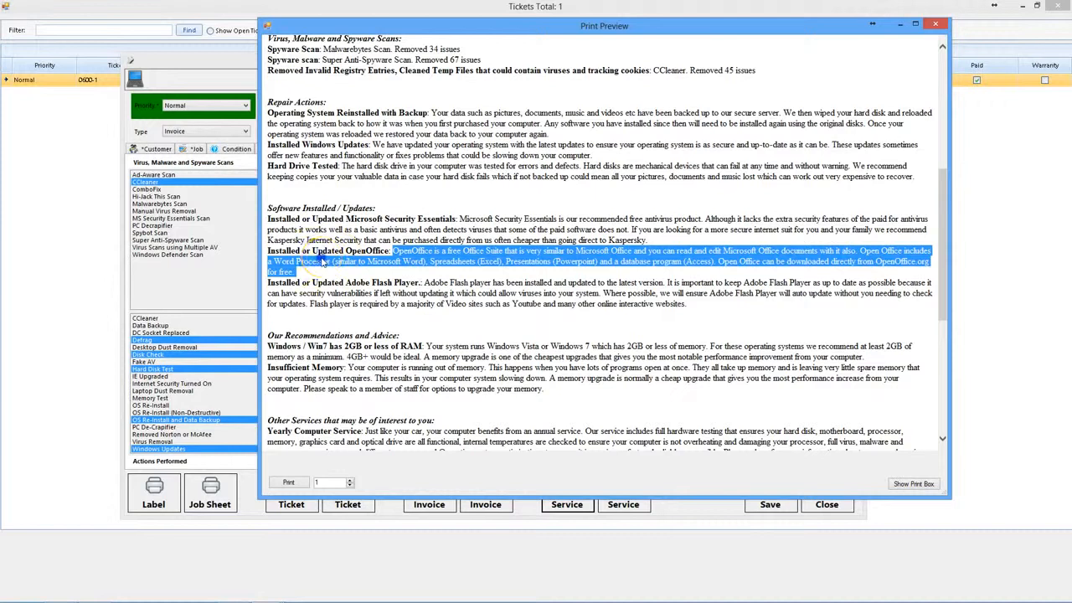
pyautogui.click(335, 257)
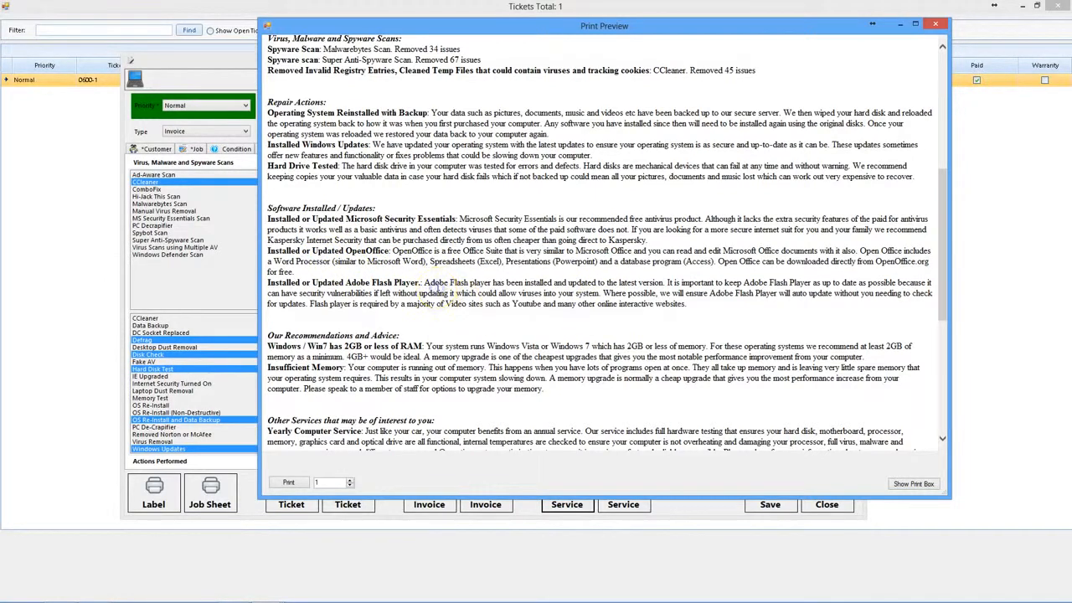
# - Read the Our Recommendations and Advice section, covering the 2GB or less of RAM and Insufficient Memory entries
pyautogui.scroll(-2, 437, 289)
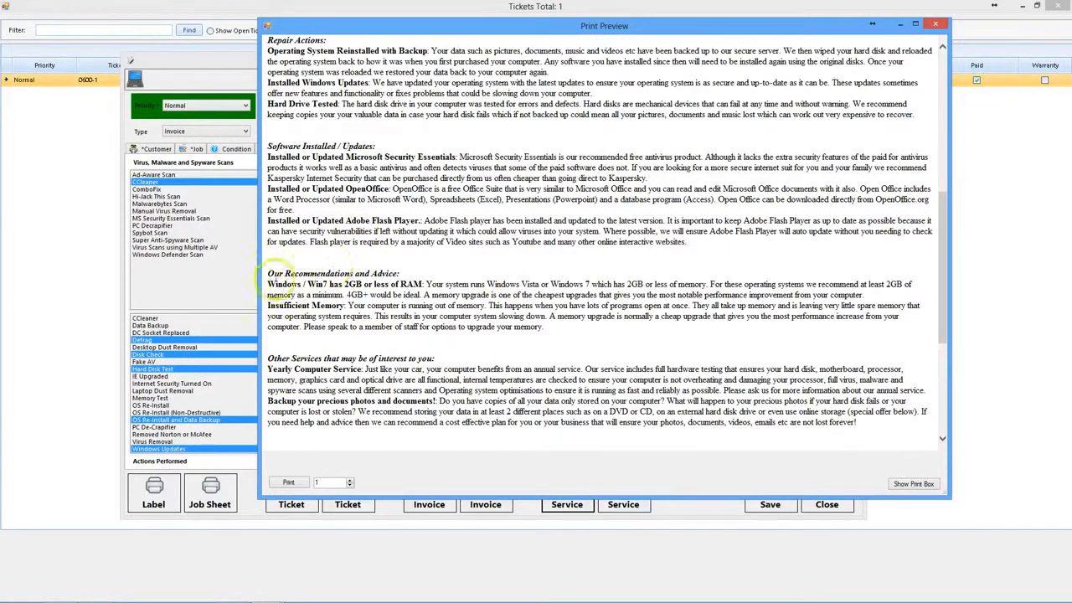
pyautogui.moveTo(268, 284); pyautogui.dragTo(325, 285)
pyautogui.click(351, 284)
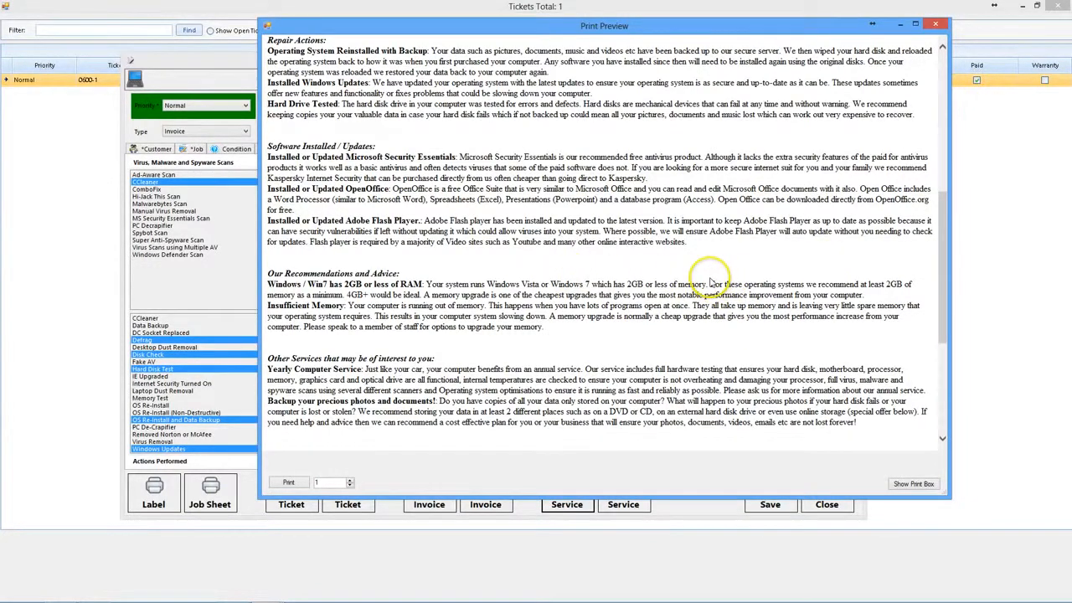
pyautogui.moveTo(712, 282); pyautogui.dragTo(717, 317)
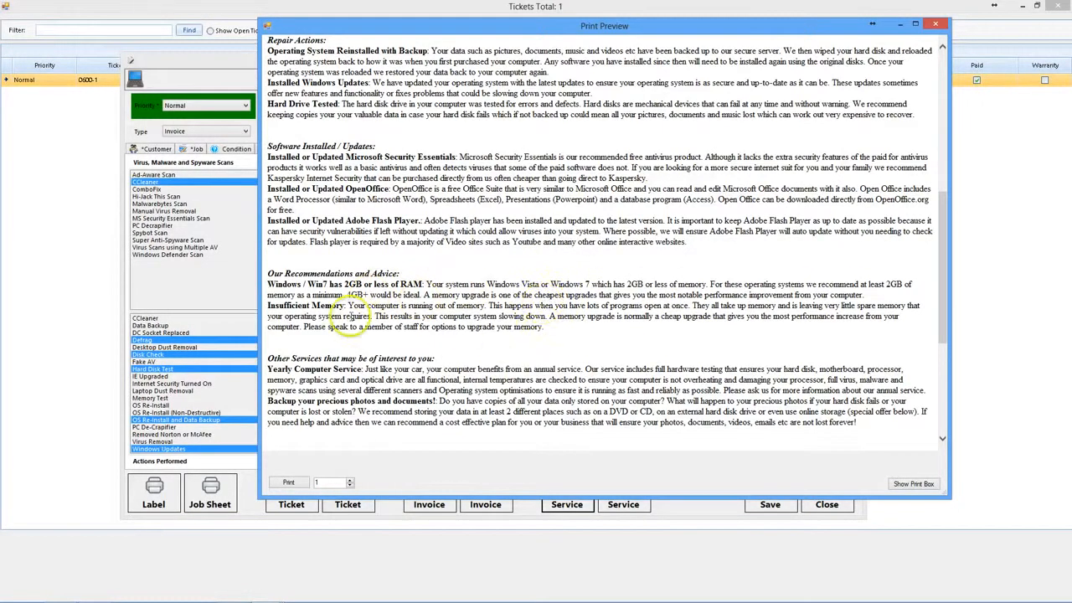
pyautogui.moveTo(348, 306); pyautogui.dragTo(495, 339)
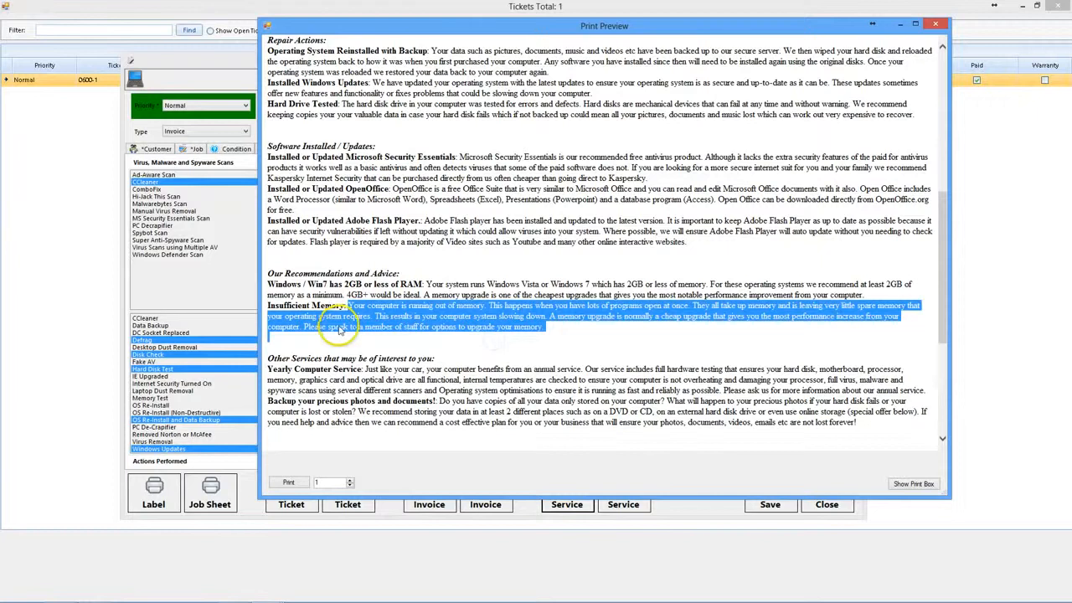
pyautogui.click(437, 306)
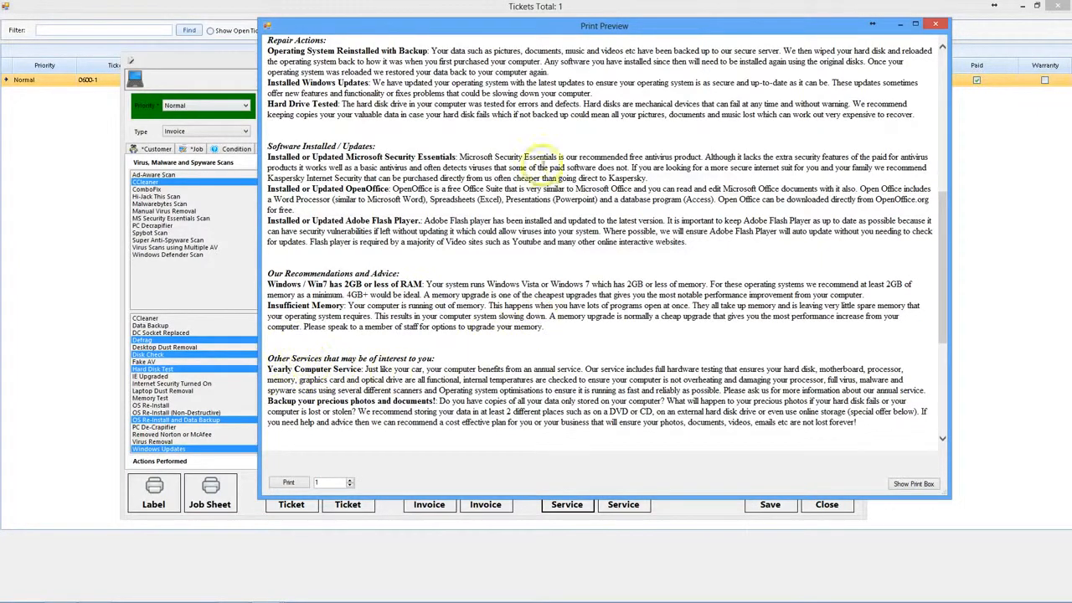
# - Reposition the preview window and read the report's yearly service, photo and document backup, and Livedrive cloud backup offers
pyautogui.moveTo(586, 26); pyautogui.dragTo(501, 99)
pyautogui.moveTo(253, 440); pyautogui.dragTo(578, 473)
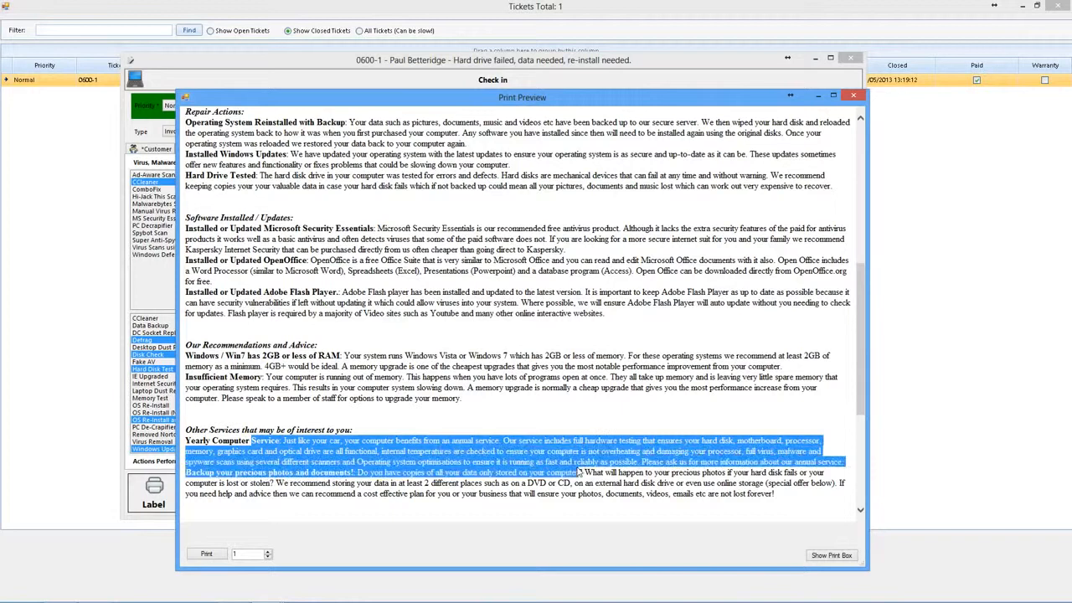
pyautogui.click(578, 472)
pyautogui.scroll(-4, 578, 472)
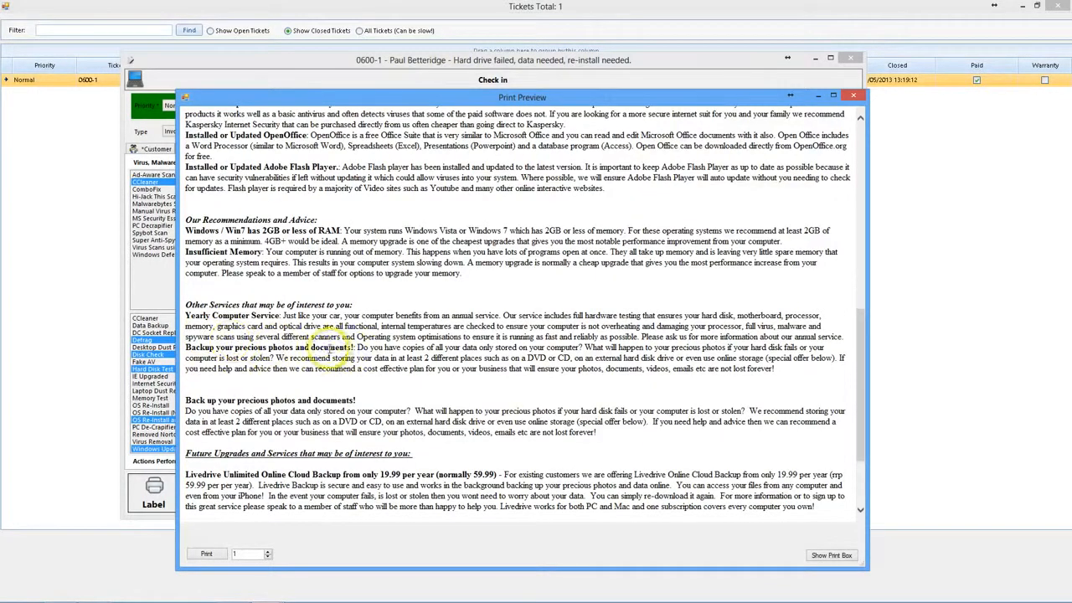
pyautogui.moveTo(357, 346); pyautogui.dragTo(580, 369)
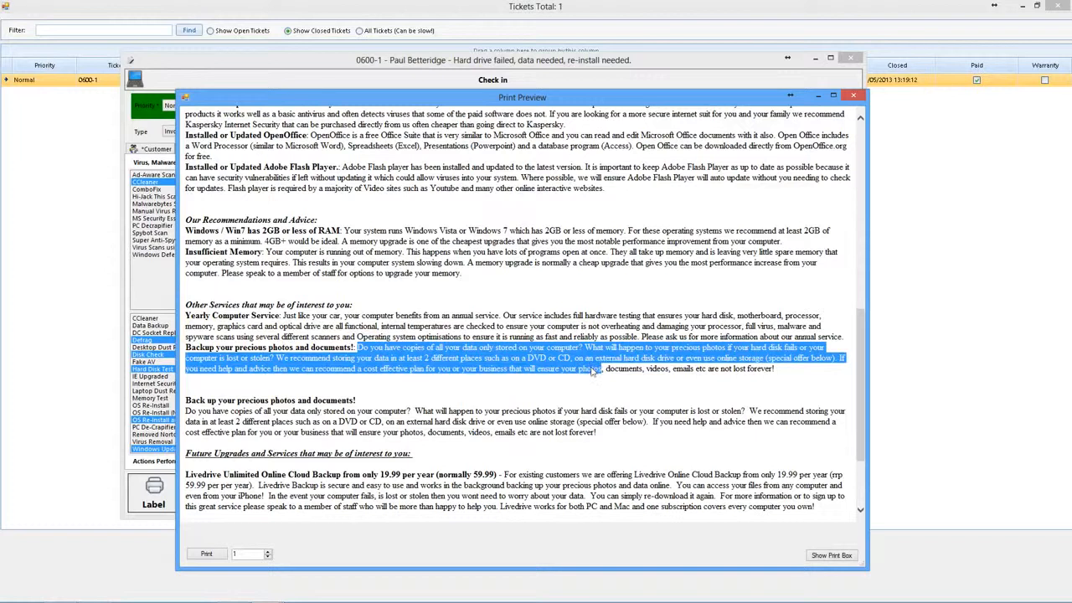
pyautogui.click(260, 438)
pyautogui.moveTo(186, 400); pyautogui.dragTo(556, 518)
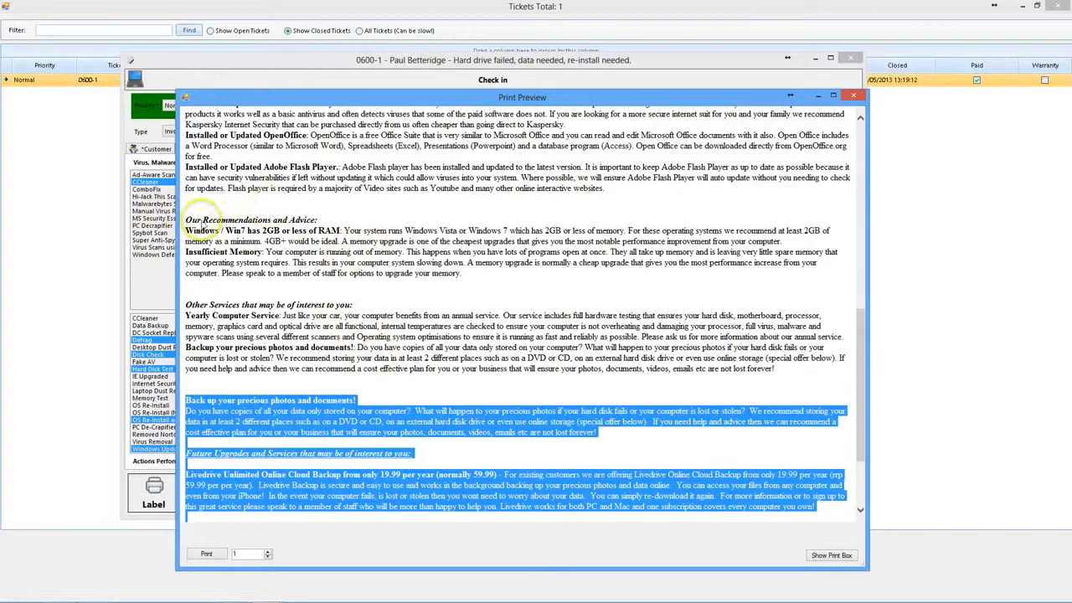
# - Examine the Your Computer Details table near the beginning of the service report and close the print preview
pyautogui.scroll(10, 575, 340)
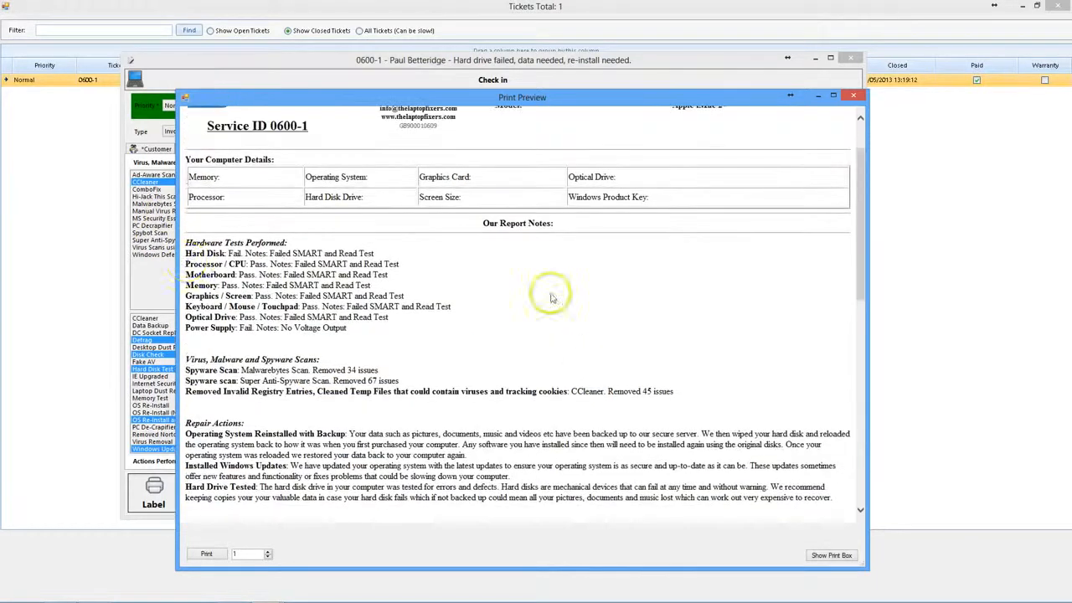
pyautogui.scroll(2, 534, 289)
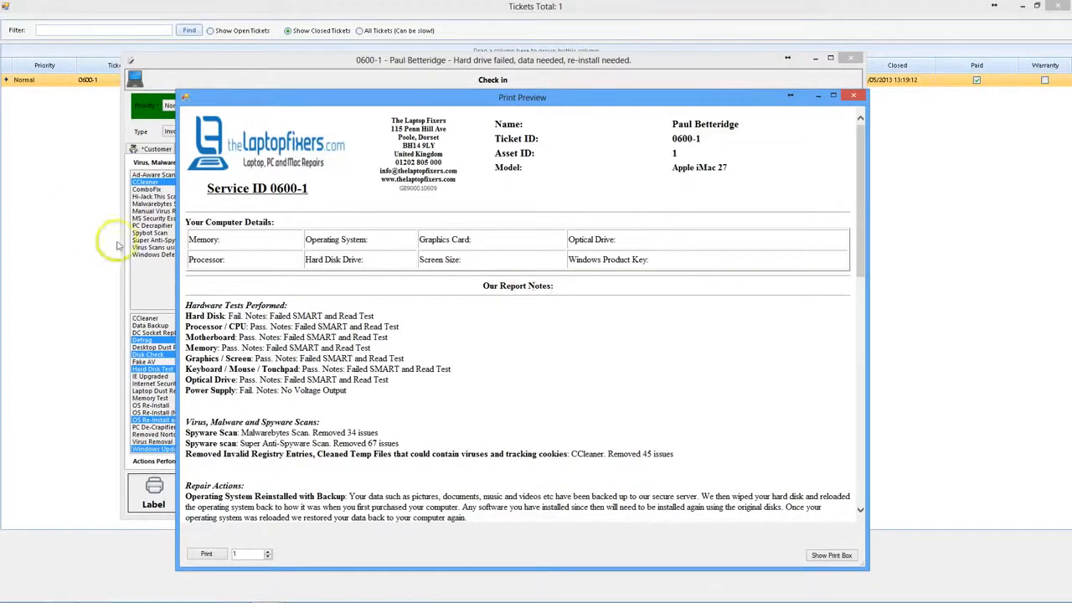
pyautogui.moveTo(188, 217); pyautogui.dragTo(709, 286)
pyautogui.click(710, 286)
pyautogui.press('super+c')
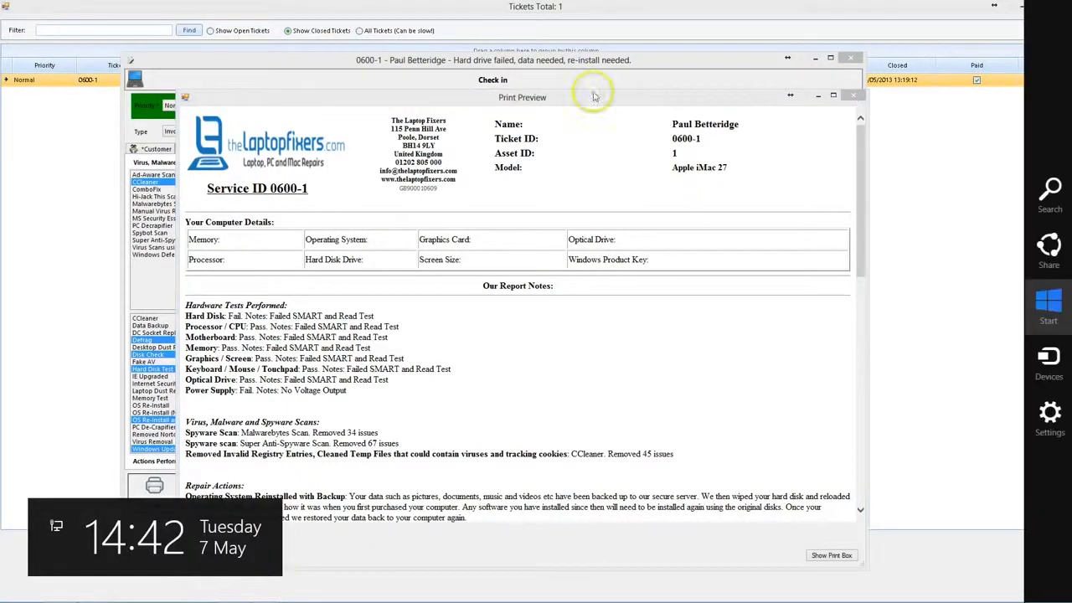
pyautogui.click(246, 243)
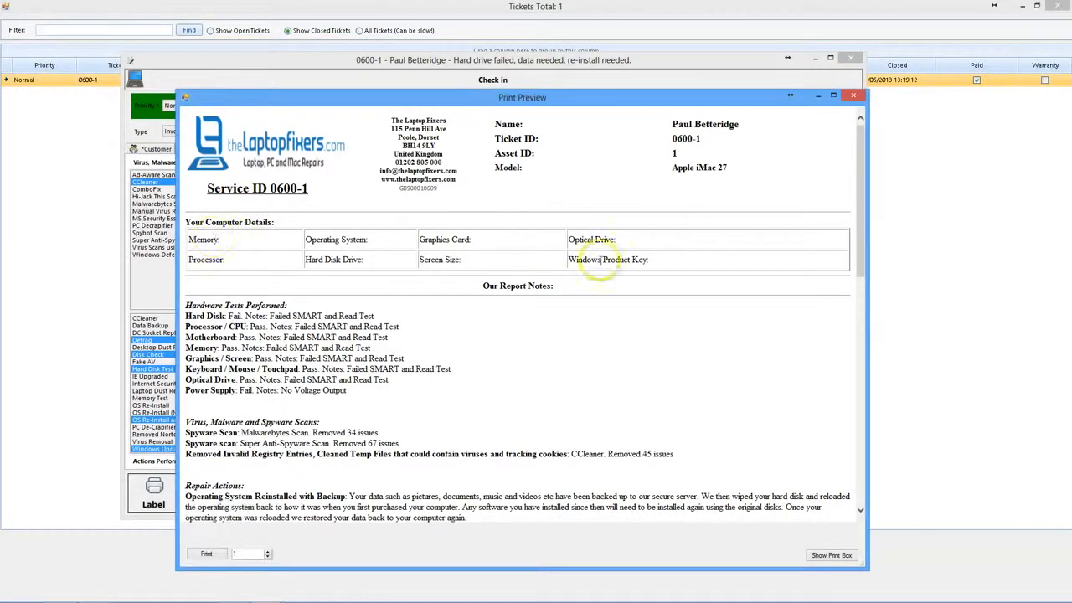
pyautogui.click(851, 98)
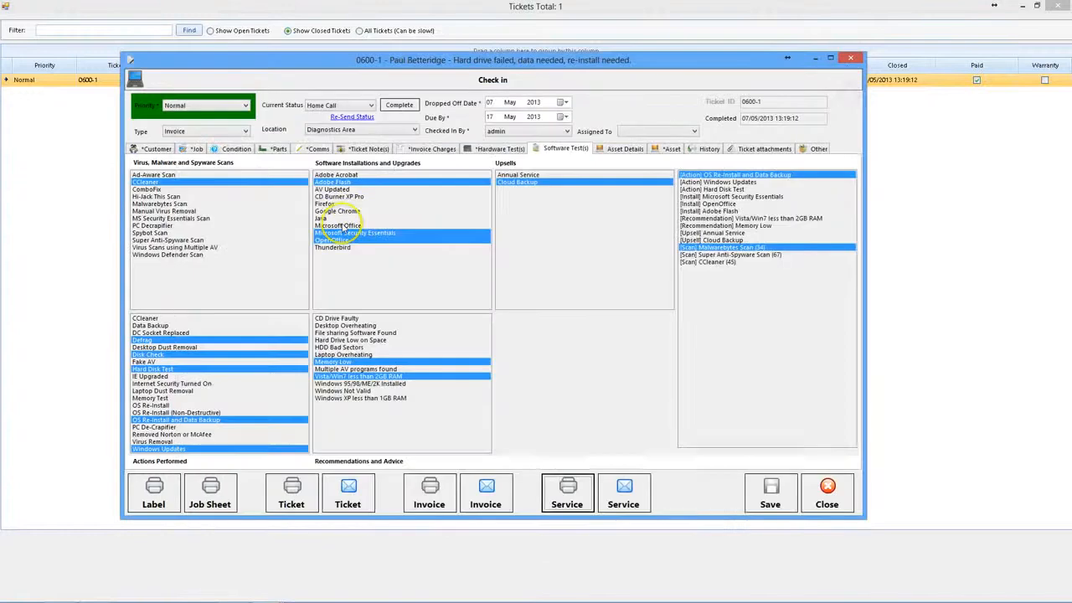
# - In the ticket's asset details, set the memory to 1GB and the processor to Intel atom
pyautogui.click(619, 150)
pyautogui.click(222, 181)
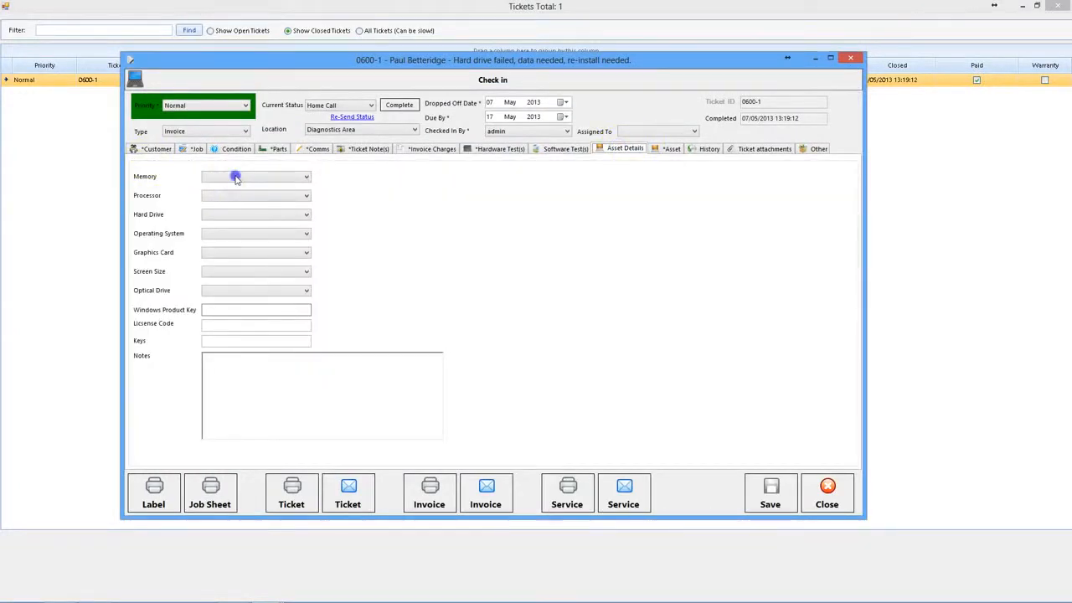
pyautogui.click(226, 206)
pyautogui.click(225, 197)
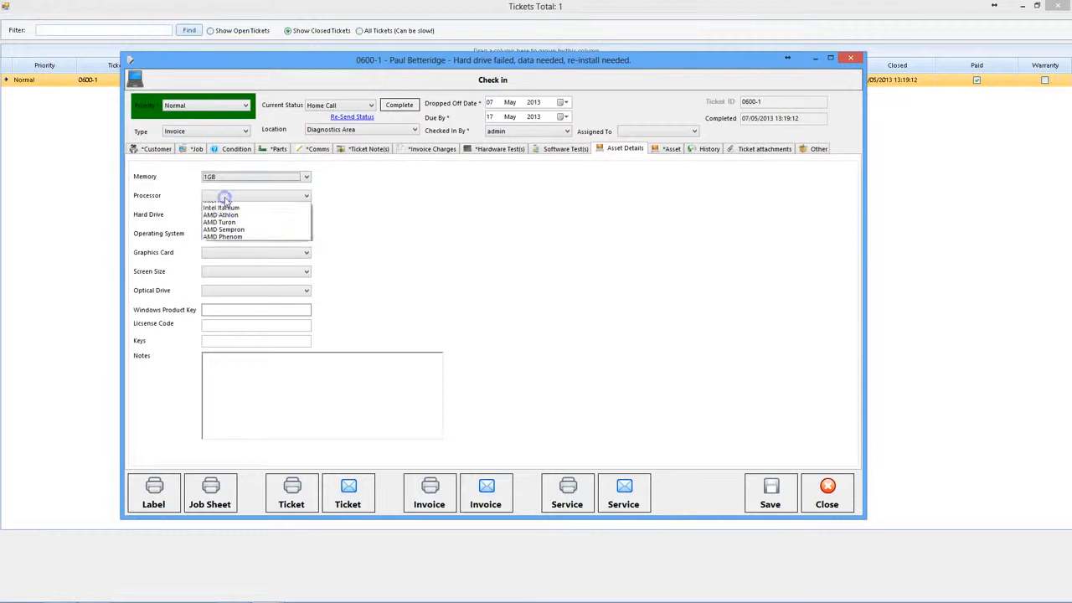
pyautogui.click(220, 229)
# - Set the asset's hard drive to 80GB and its operating system to Windows 8
pyautogui.click(224, 216)
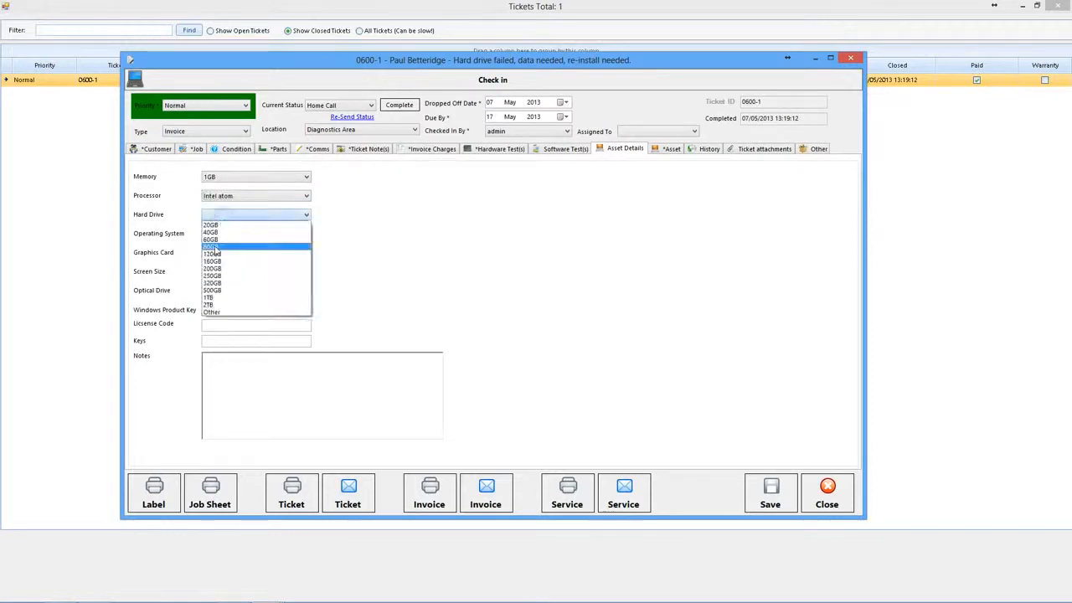
pyautogui.click(212, 243)
pyautogui.click(226, 234)
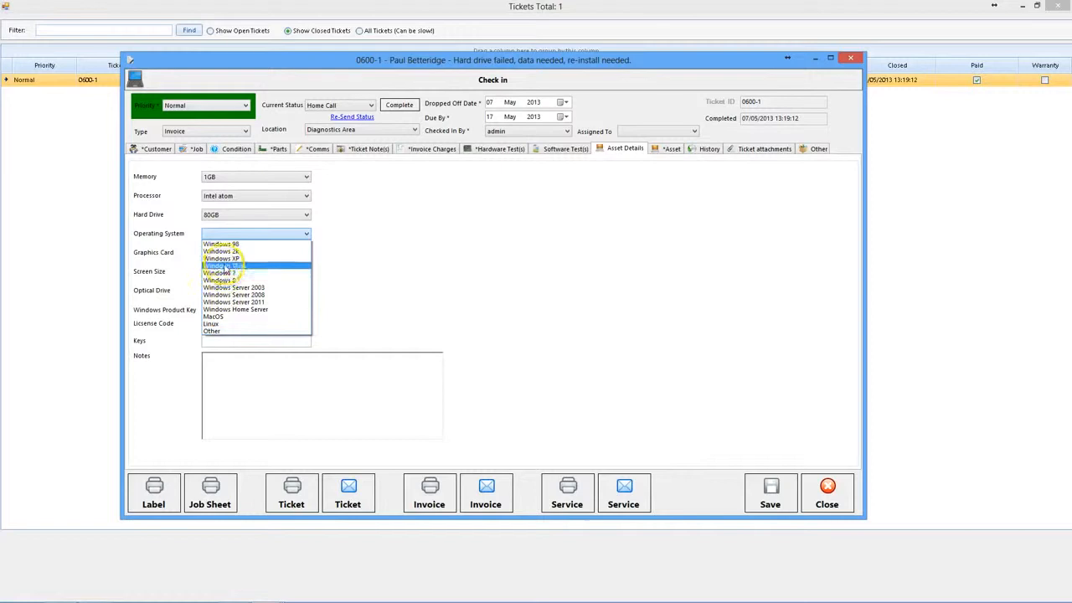
pyautogui.click(220, 280)
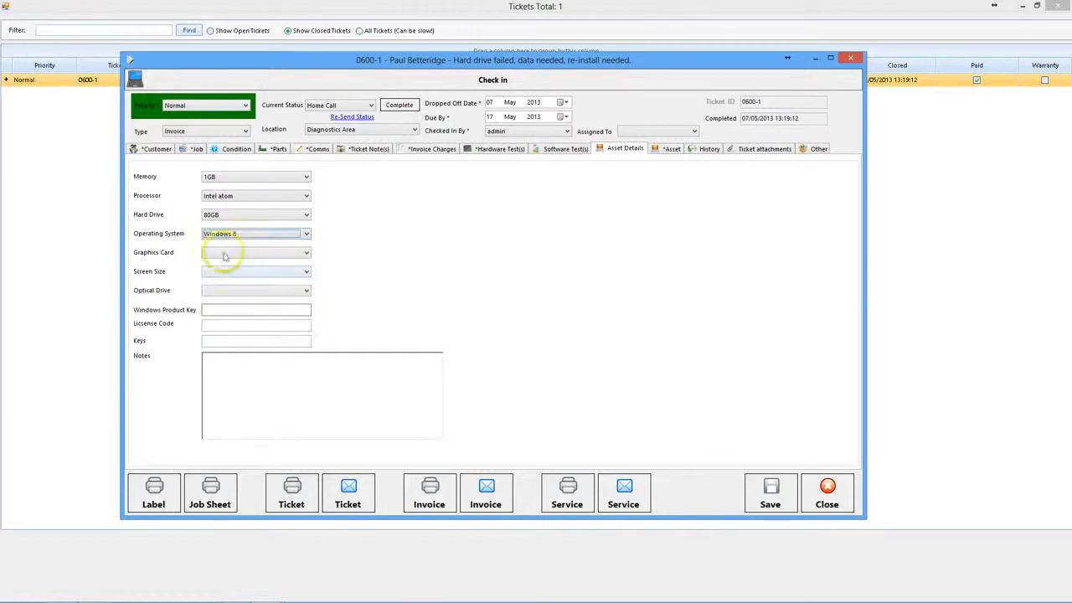
# - Set the graphics card to Laptop Built in, the screen size to 15" and the optical drive to DVD-RW, and save the ticket
pyautogui.click(219, 252)
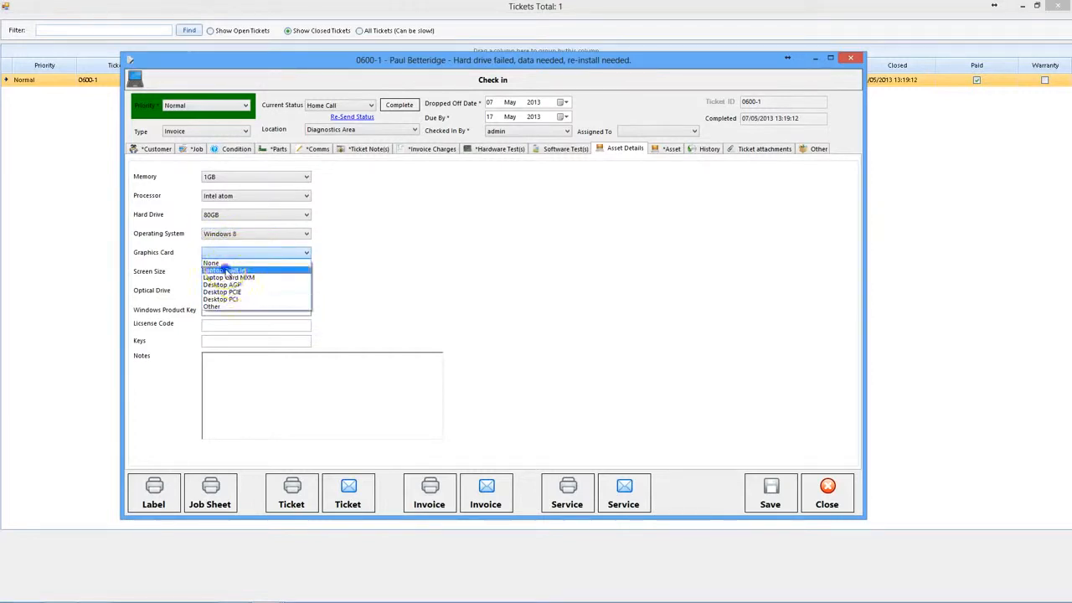
pyautogui.click(224, 269)
pyautogui.click(225, 271)
pyautogui.click(229, 321)
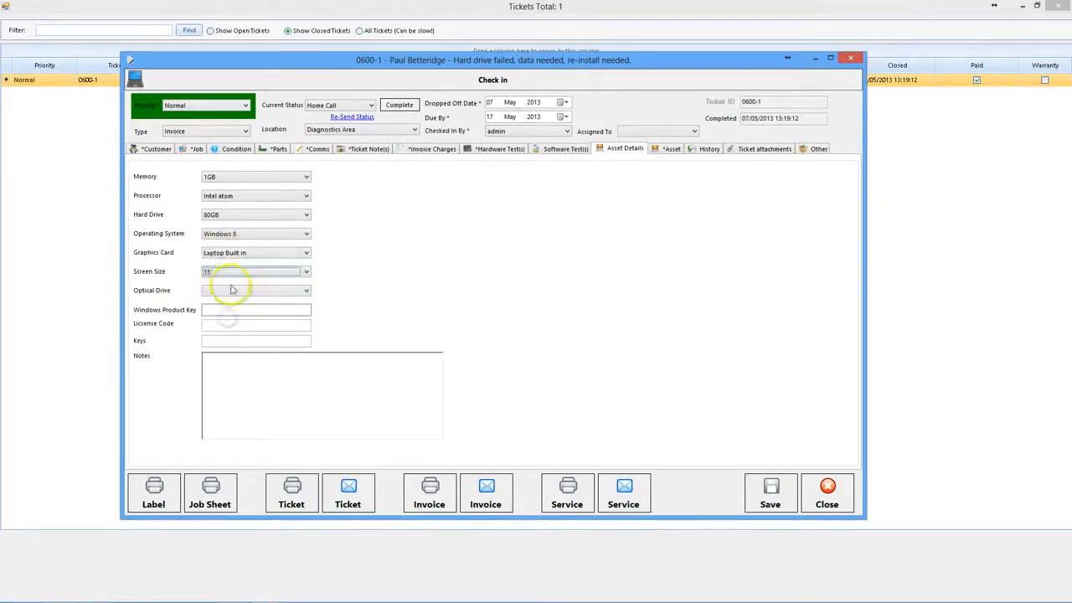
pyautogui.click(227, 290)
pyautogui.click(223, 323)
pyautogui.click(217, 309)
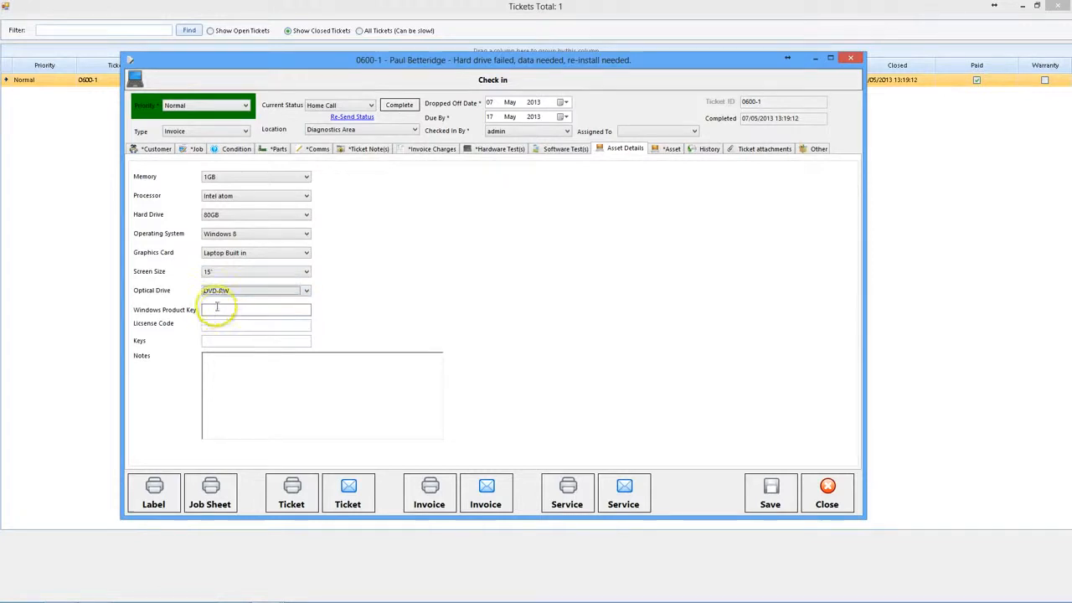
pyautogui.click(761, 496)
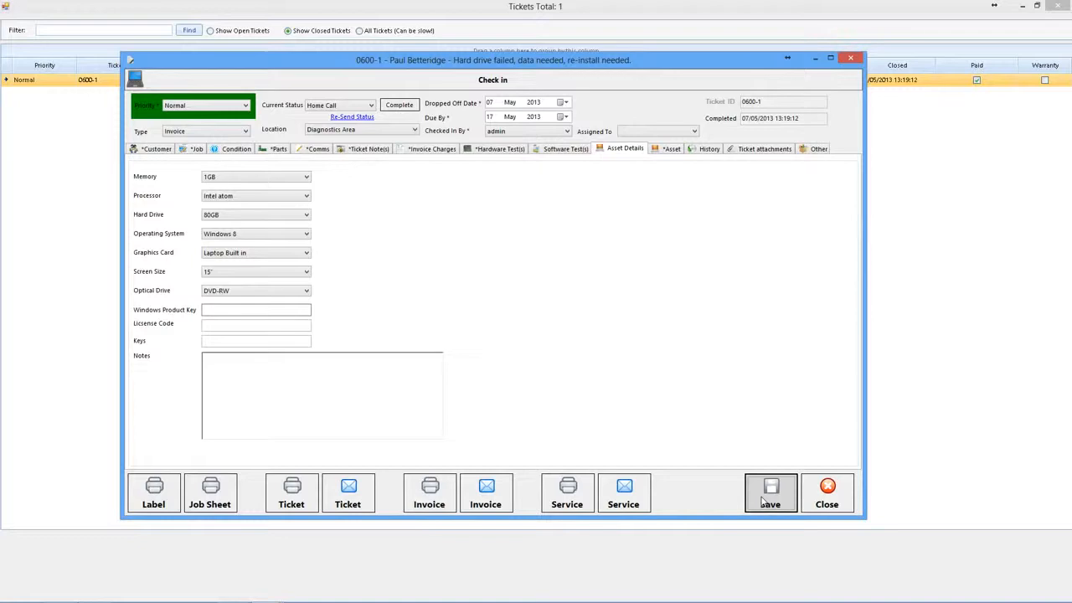
# - Open the service report's print preview again and check the entries in the Your Computer Details table
pyautogui.click(567, 493)
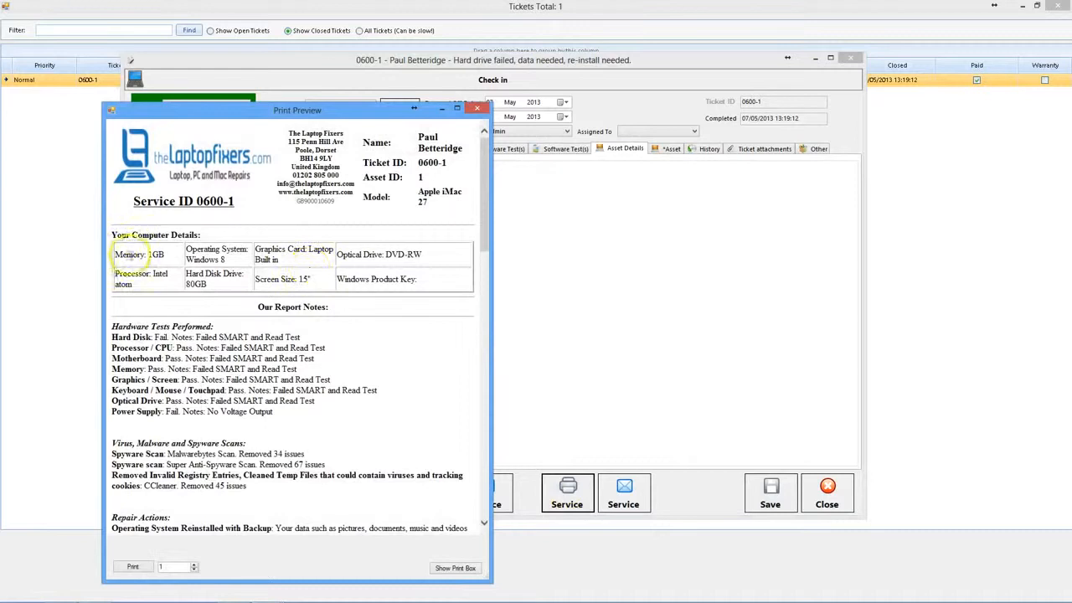
pyautogui.moveTo(115, 254); pyautogui.dragTo(222, 251)
pyautogui.moveTo(372, 270)
pyautogui.mouseDown()
pyautogui.moveTo(421, 282)
pyautogui.moveTo(362, 265)
pyautogui.mouseUp()
pyautogui.click(422, 285)
pyautogui.click(362, 264)
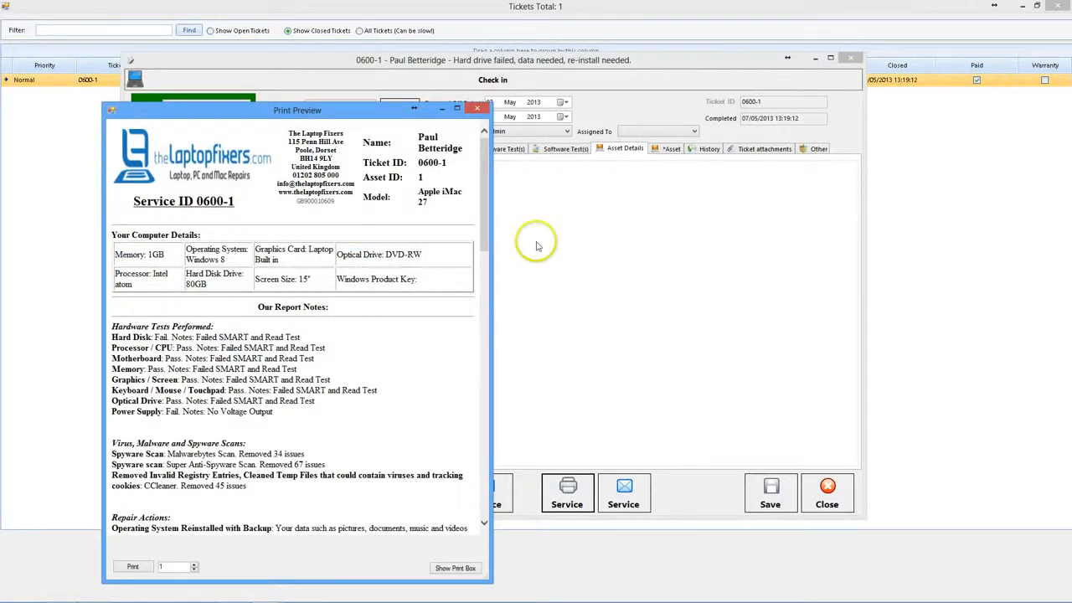
# - Widen and reposition the service report preview to read the computer details and test results, and close it
pyautogui.moveTo(494, 172); pyautogui.dragTo(673, 181)
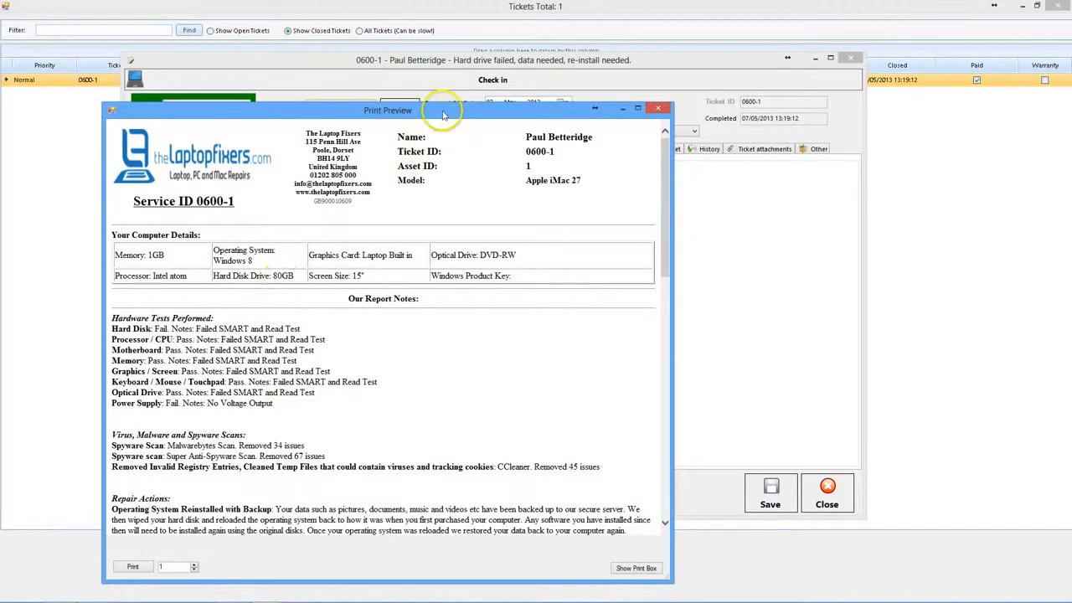
pyautogui.moveTo(441, 110); pyautogui.dragTo(447, 37)
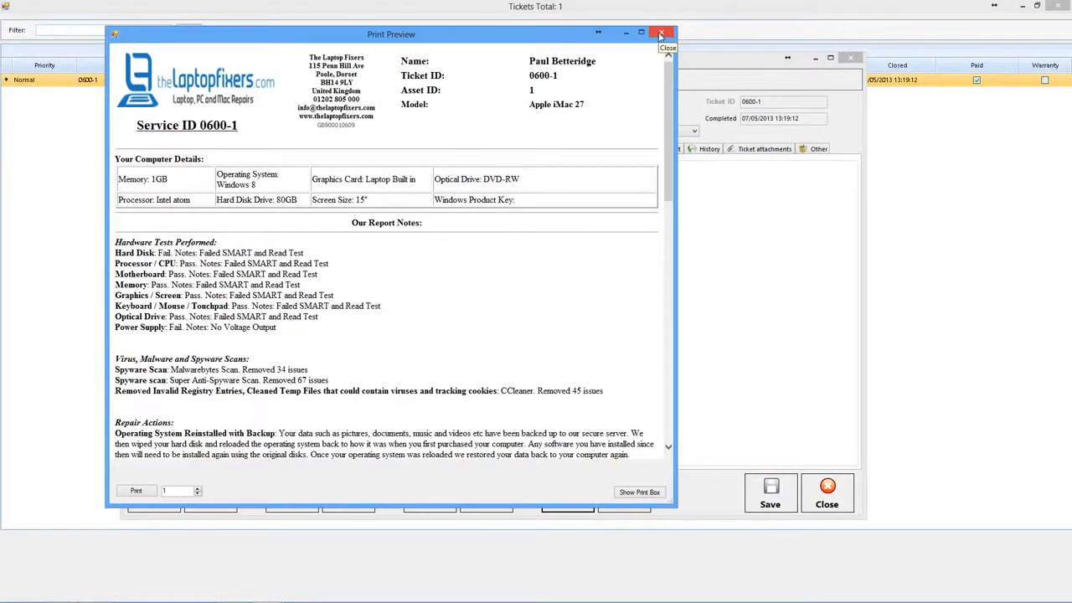
pyautogui.click(660, 34)
pyautogui.click(487, 227)
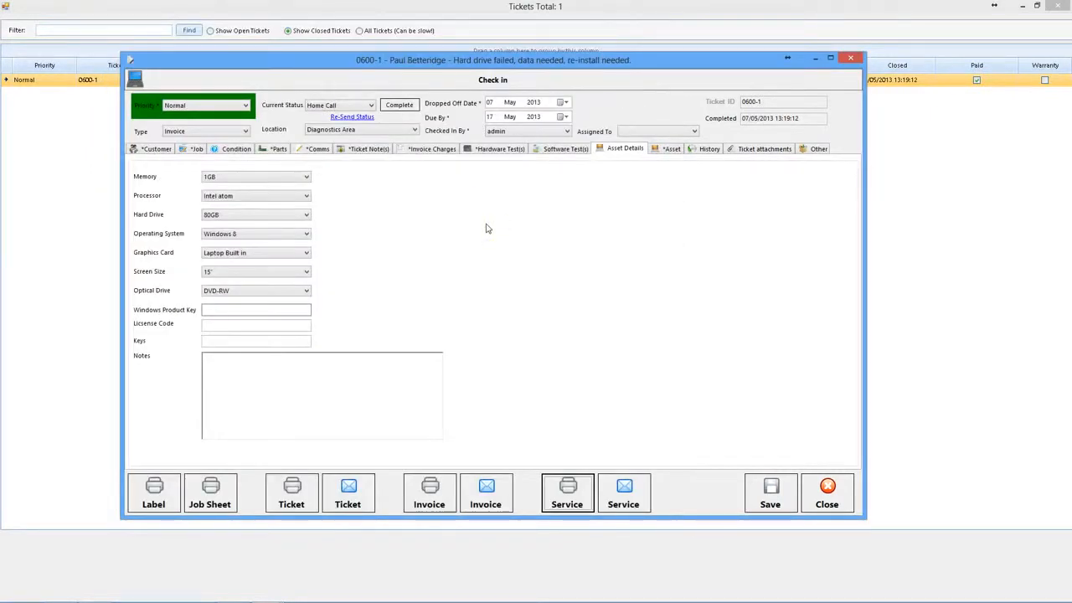
# - In the ticket's asset record, set the warranty / license expiry to 180 days
pyautogui.click(670, 149)
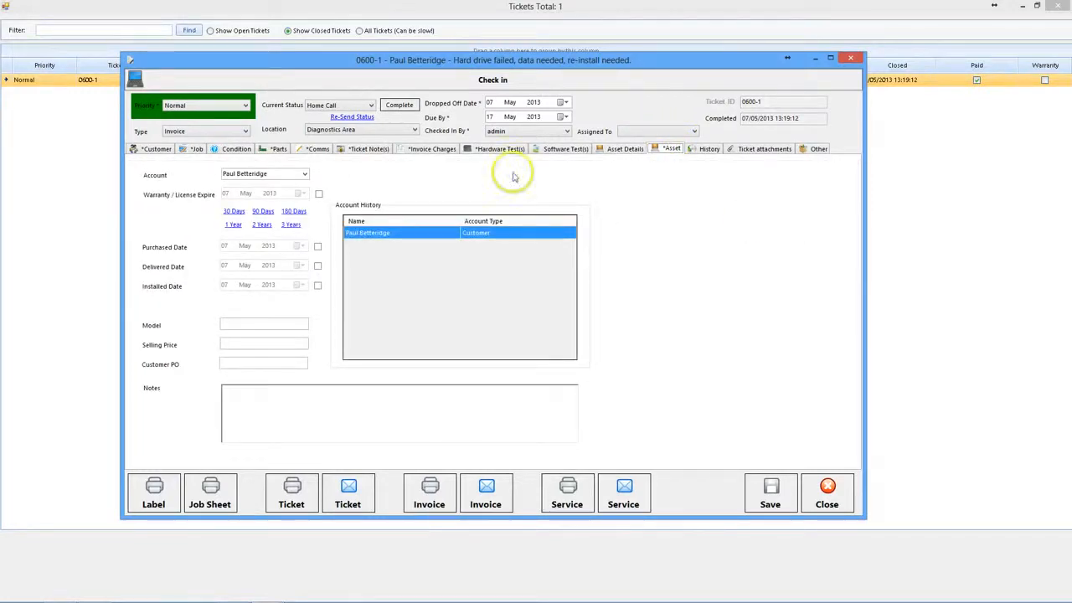
pyautogui.click(293, 211)
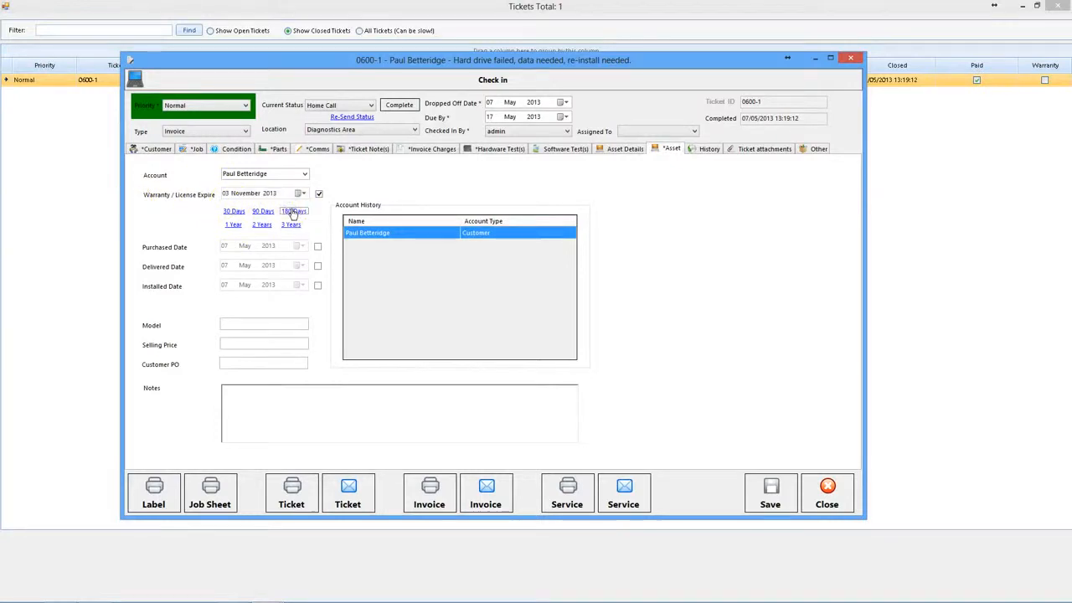
pyautogui.click(261, 211)
pyautogui.click(286, 212)
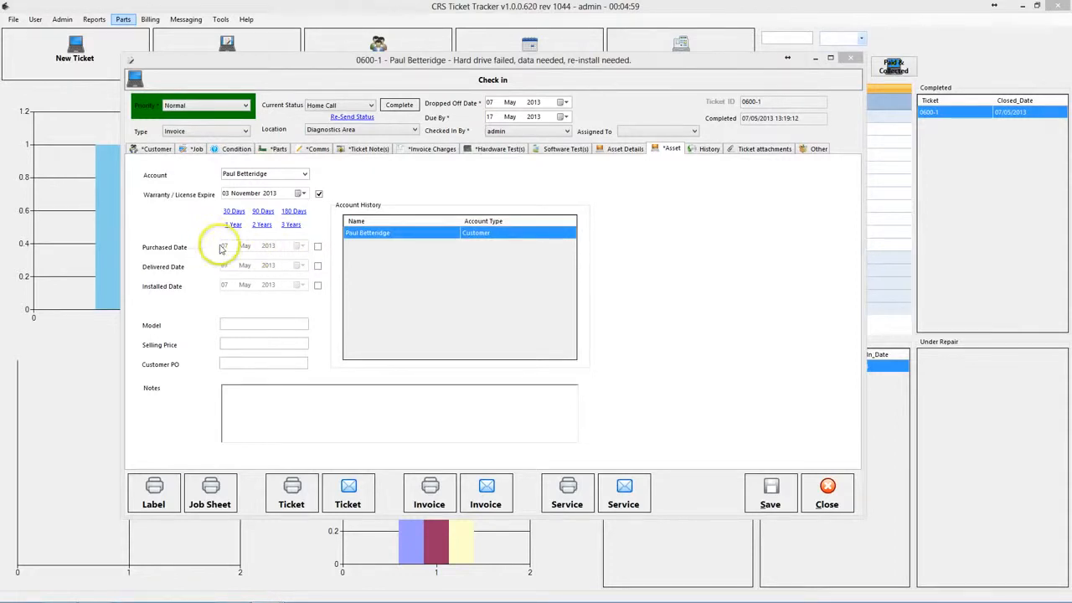
# - Enable the asset's purchased, delivered and installed dates, and try the 90-day warranty before reapplying 180 days
pyautogui.click(318, 246)
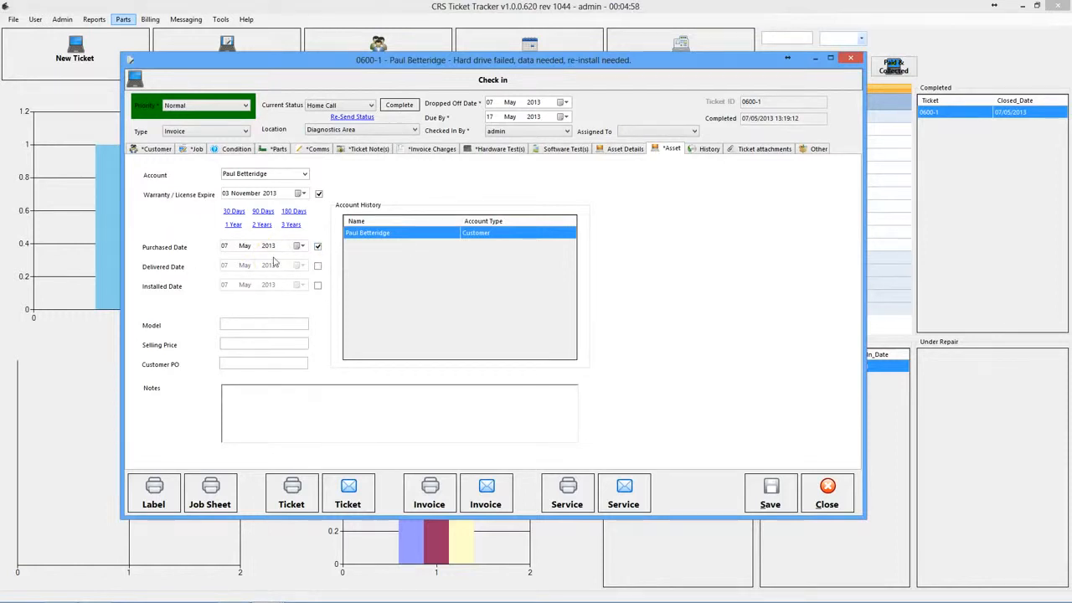
pyautogui.click(317, 265)
pyautogui.click(318, 286)
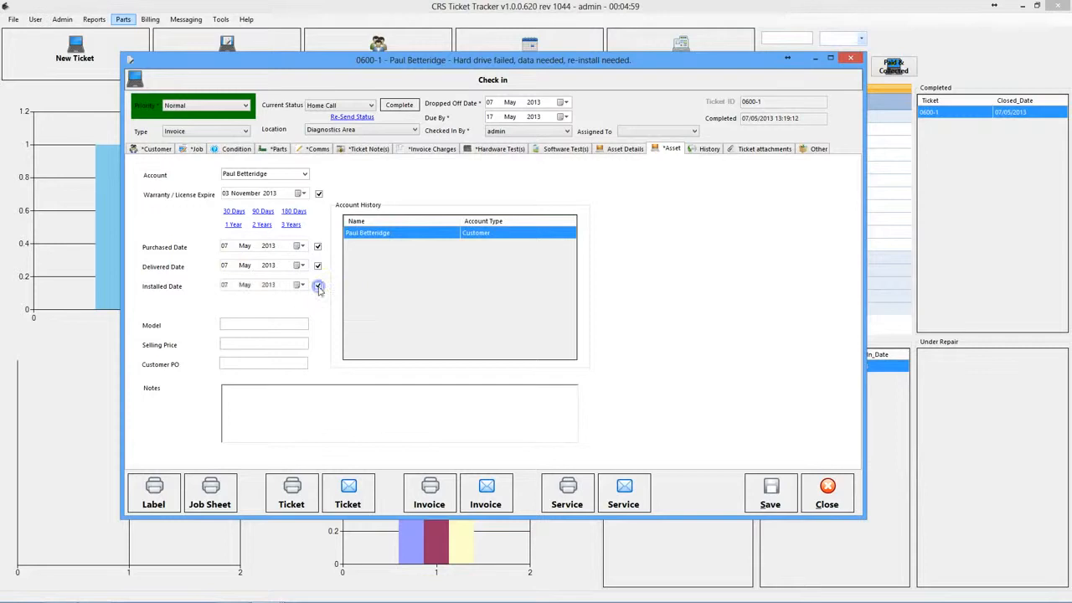
pyautogui.click(266, 211)
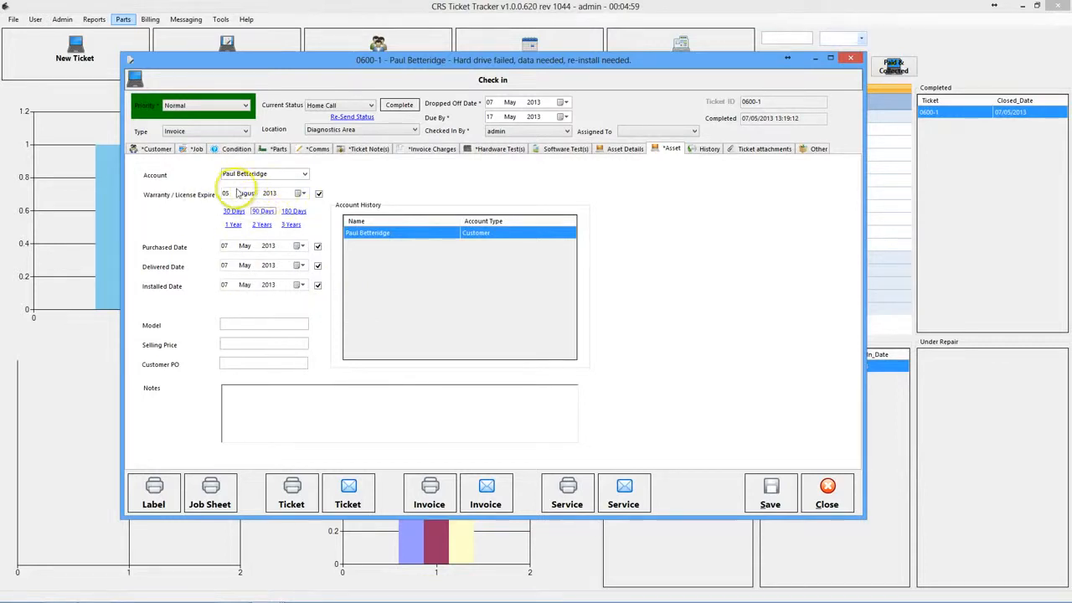
pyautogui.click(293, 211)
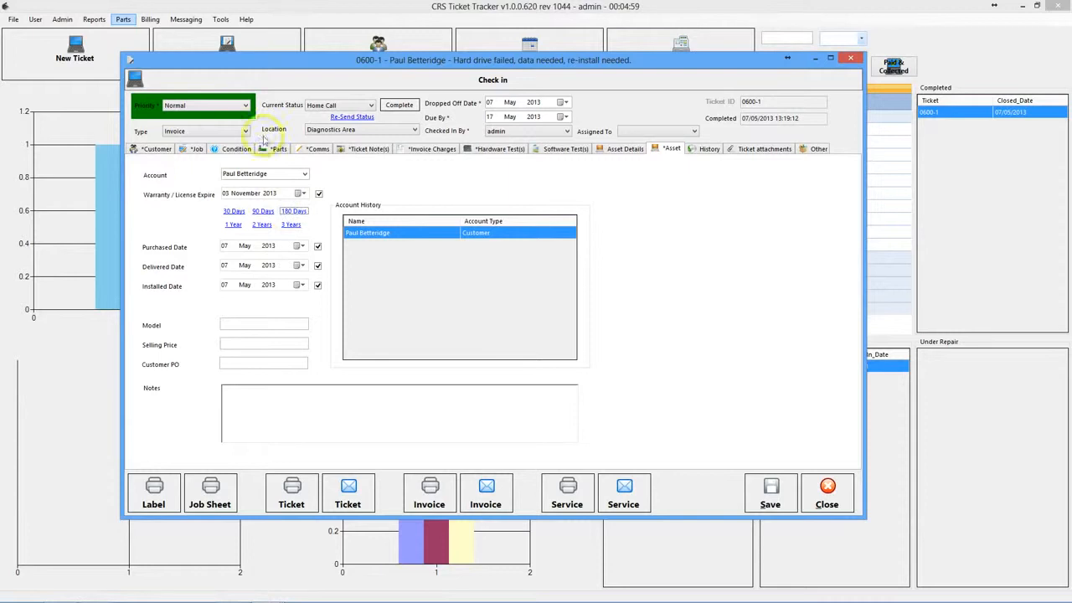
# - Go through the asset's model, selling price, customer PO and notes fields and the list of accounts it can be assigned to
pyautogui.click(233, 323)
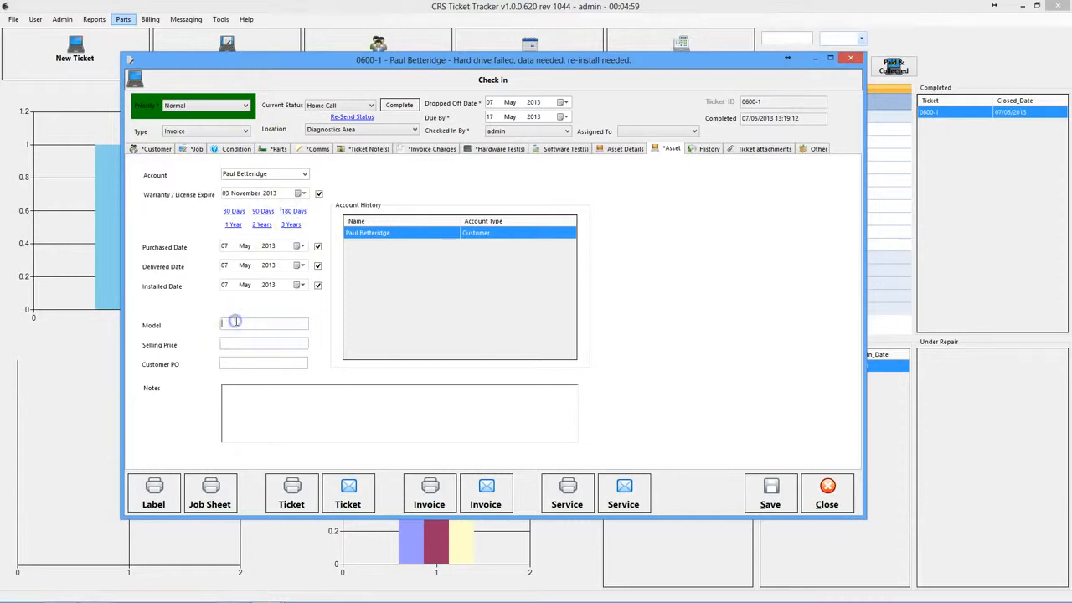
pyautogui.click(474, 233)
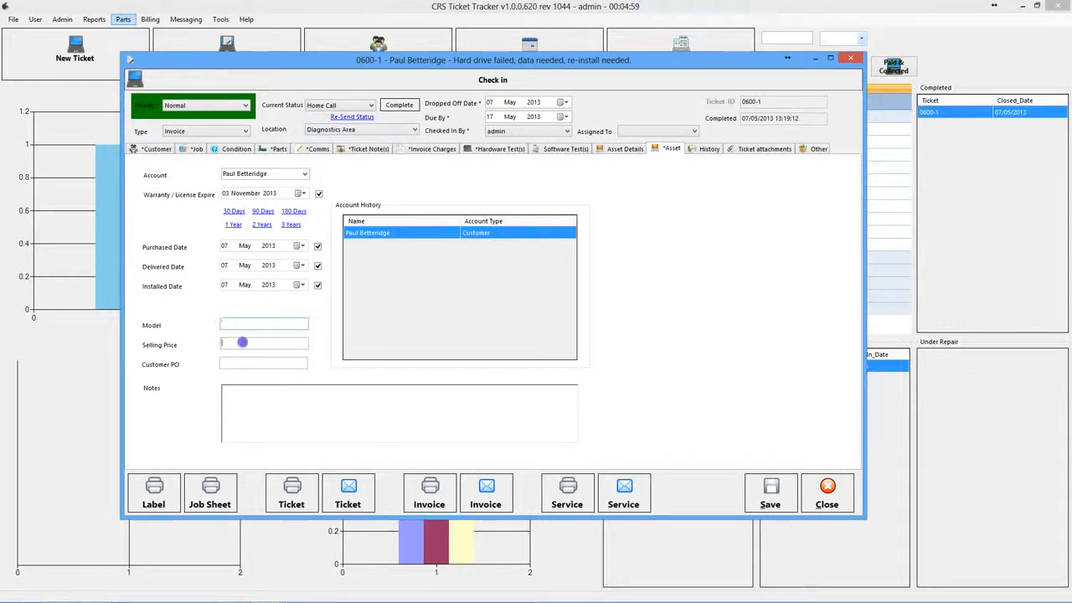
pyautogui.click(243, 342)
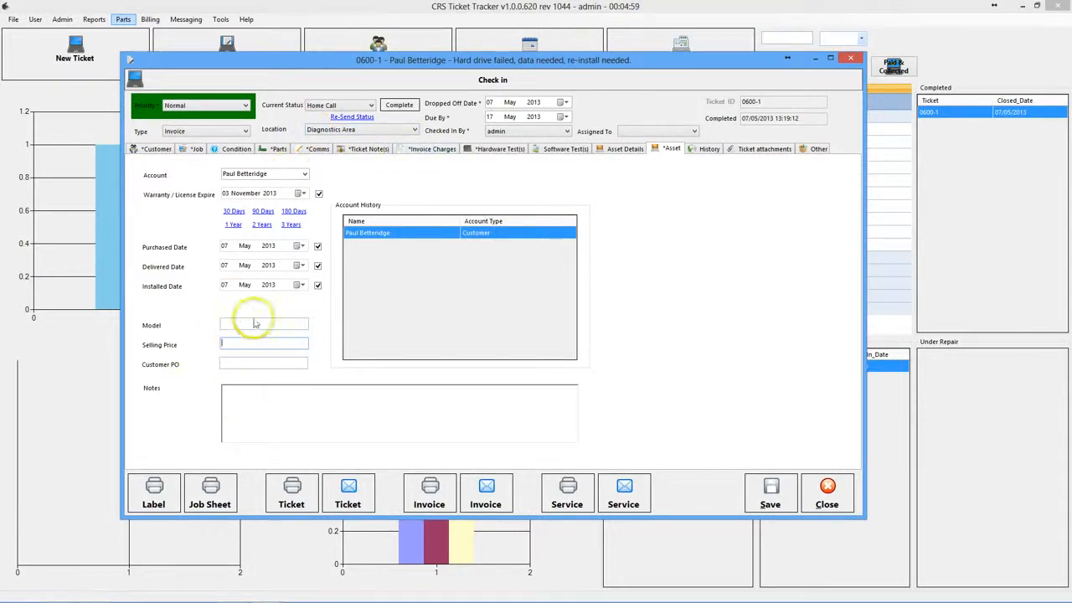
pyautogui.click(241, 366)
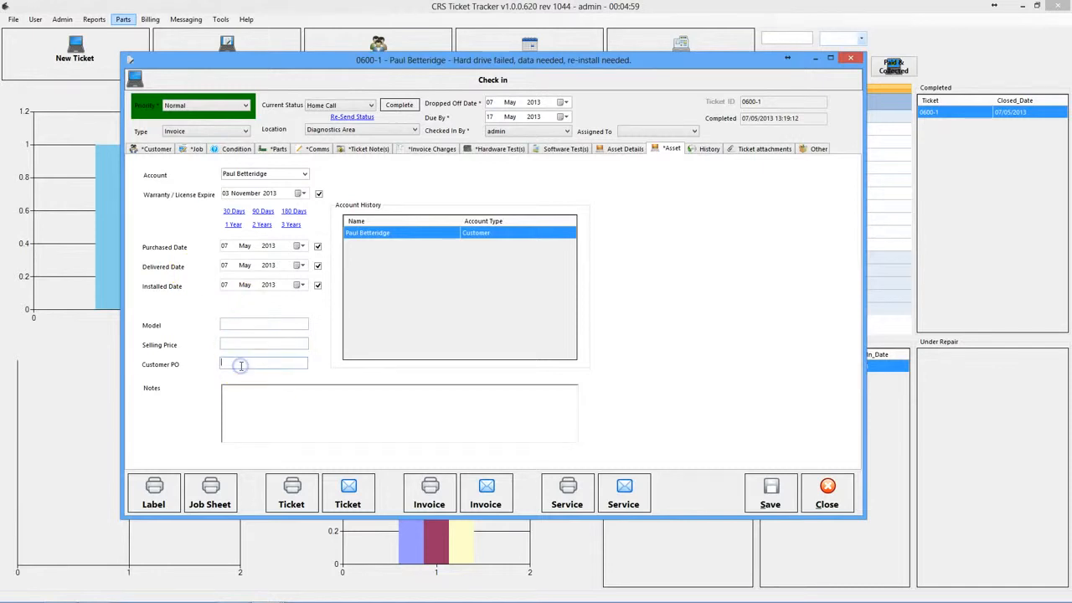
pyautogui.click(262, 417)
pyautogui.click(304, 173)
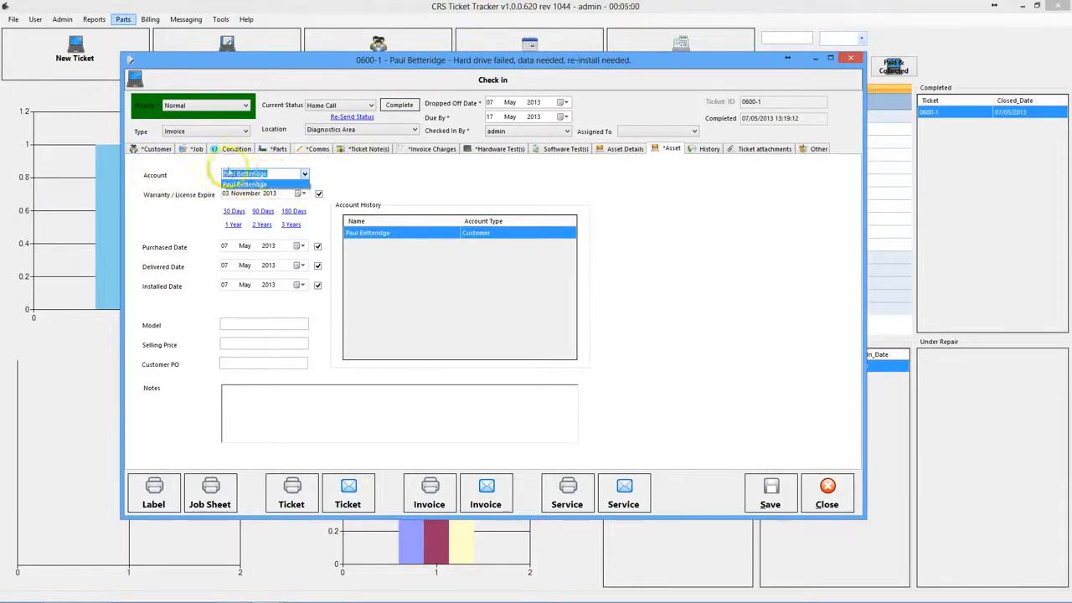
pyautogui.click(419, 185)
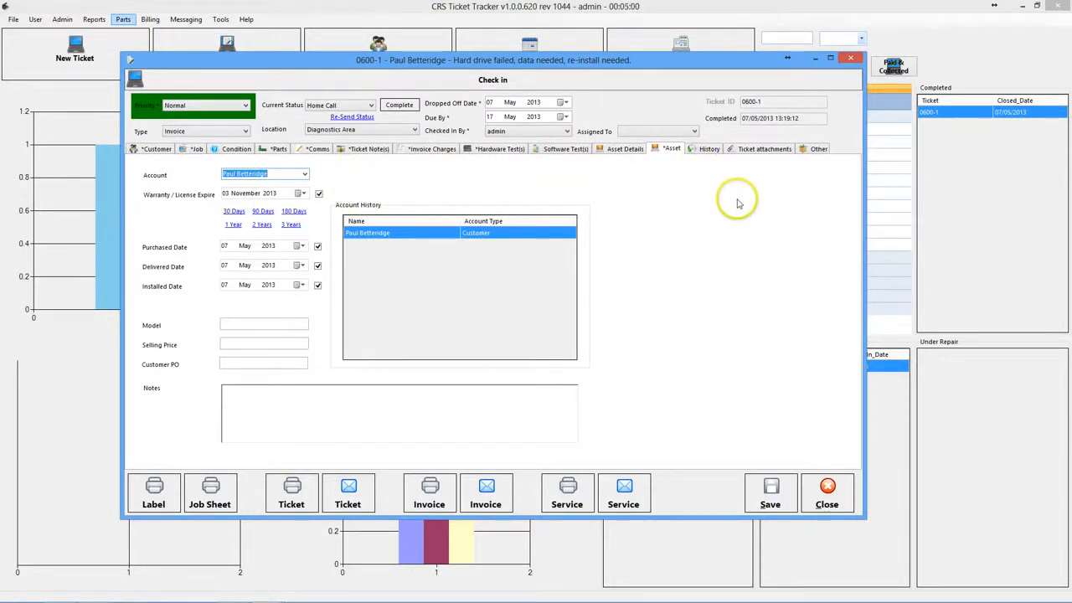
# - Review the ticket's history log of saves and status, priority and type changes
pyautogui.click(706, 149)
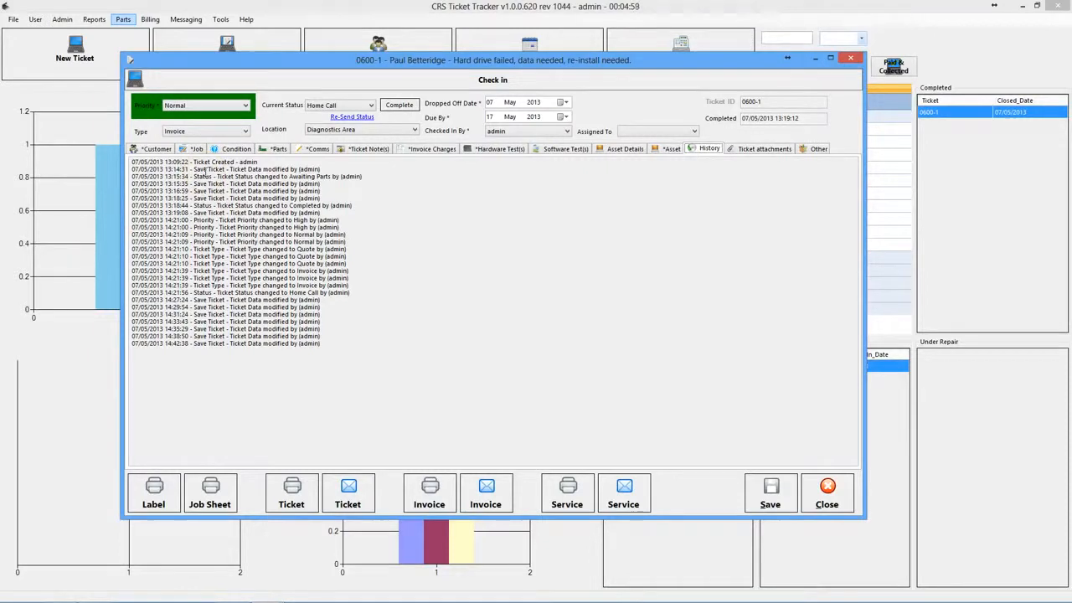
pyautogui.moveTo(225, 183); pyautogui.dragTo(314, 329)
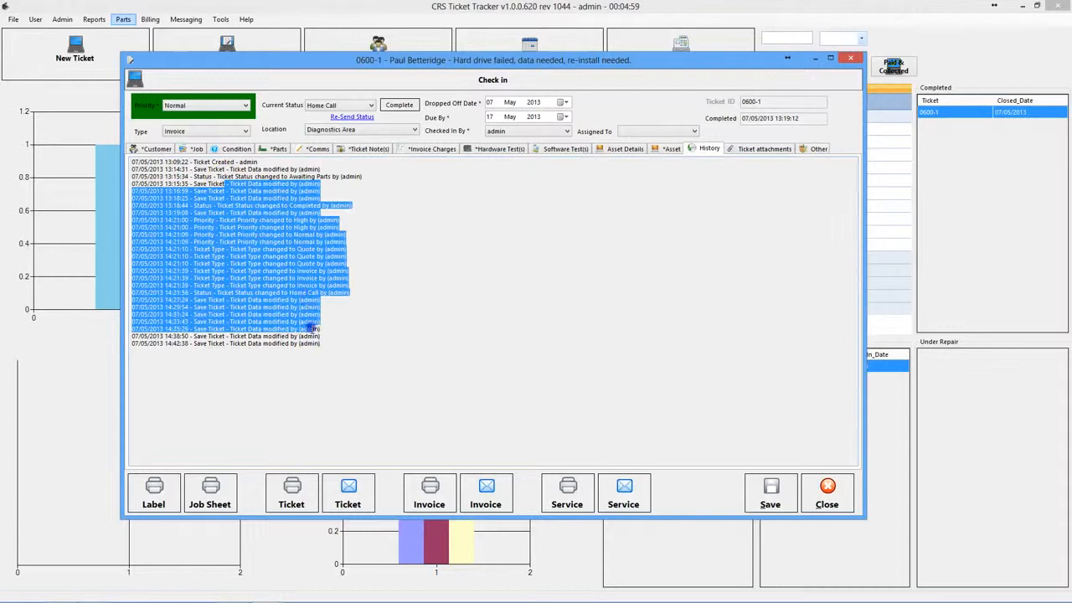
pyautogui.click(224, 360)
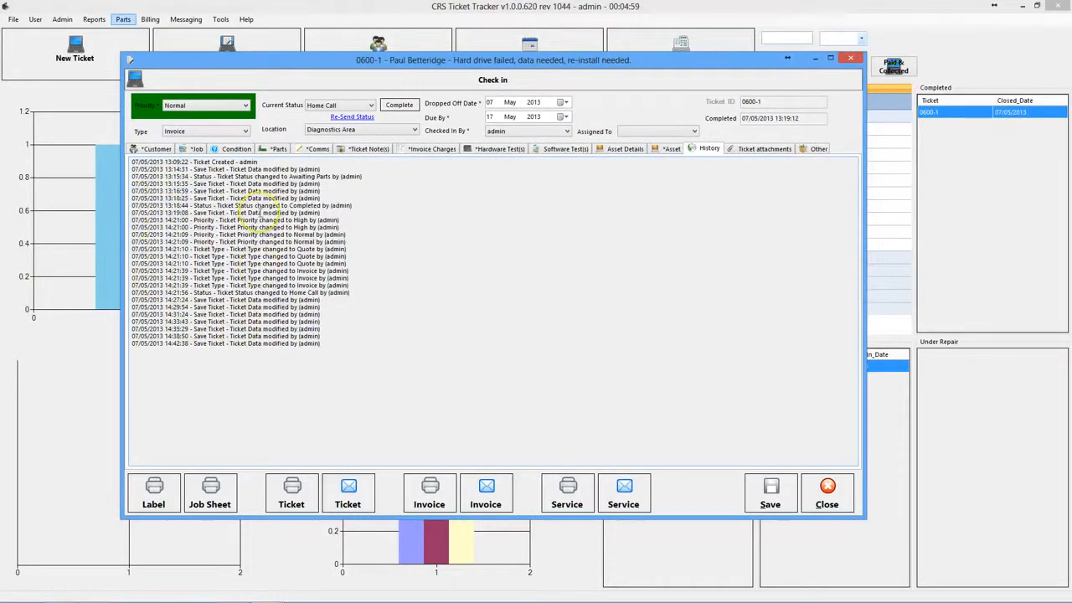
# - Look at the file chooser for adding a ticket attachment, cancel it, and view the ticket's Livedrive management option
pyautogui.click(742, 151)
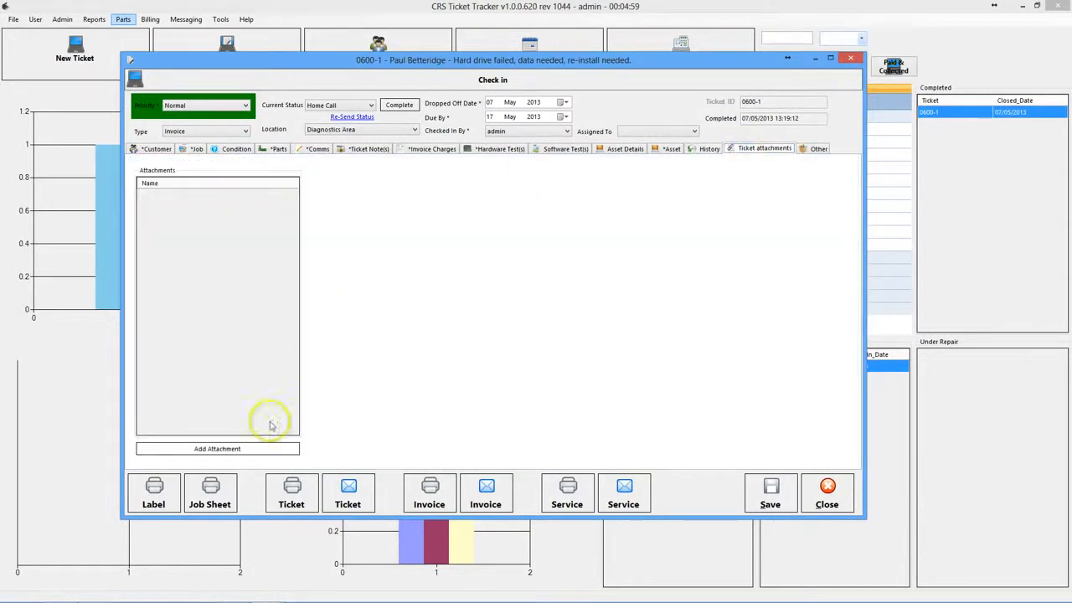
pyautogui.click(201, 449)
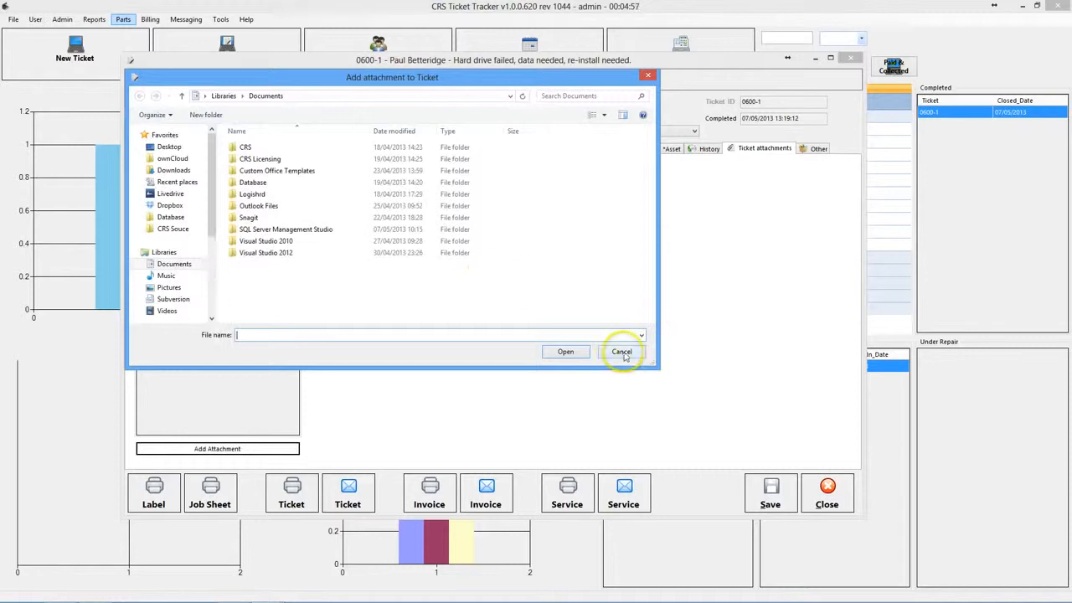
pyautogui.click(623, 353)
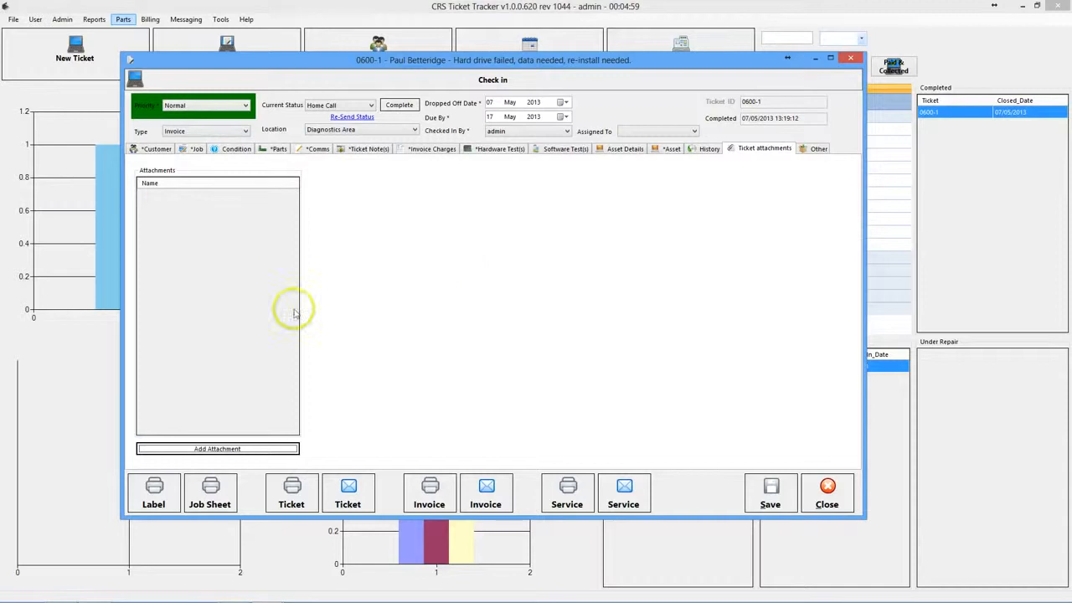
pyautogui.click(814, 148)
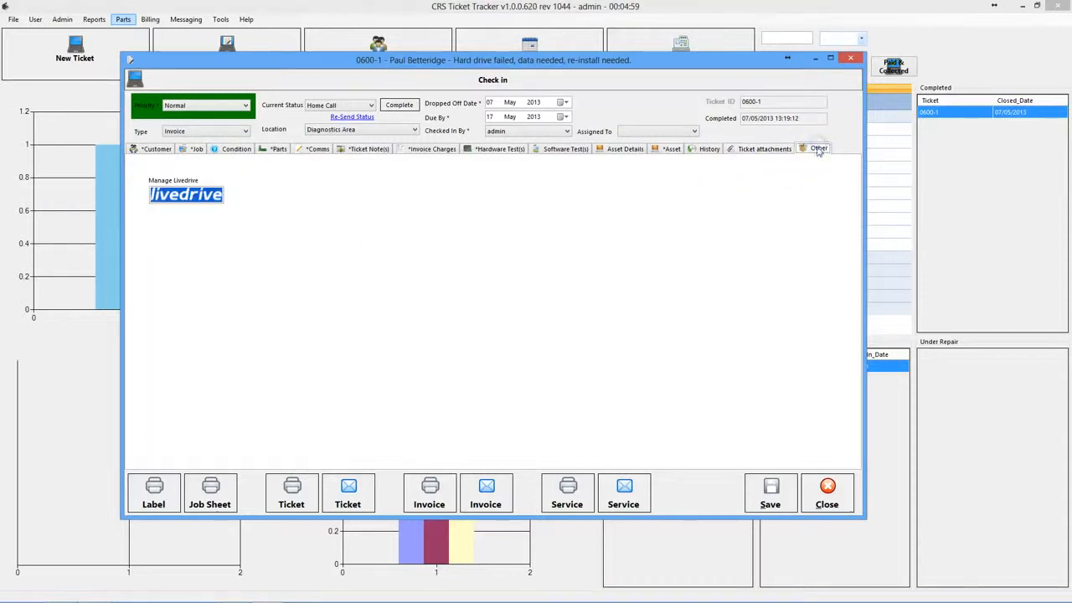